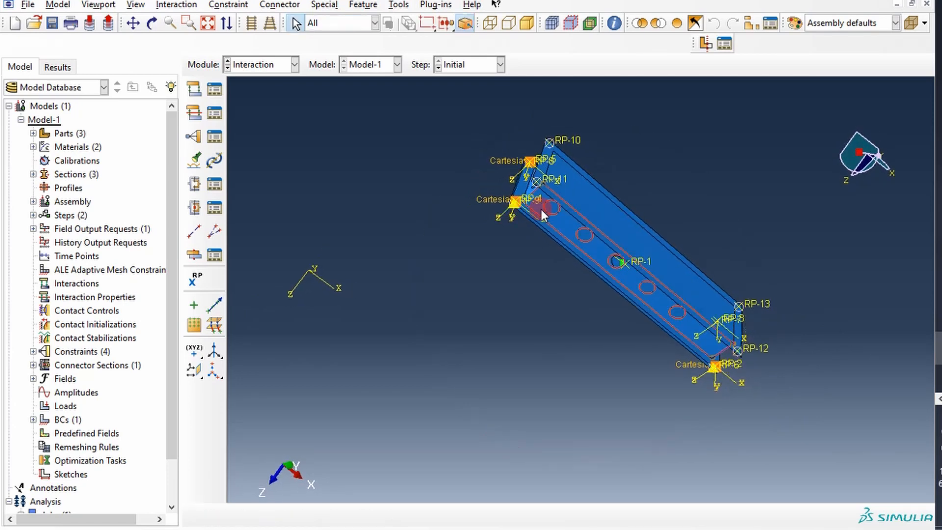
Step: Switch to the Step module
{"action": "left_click_drag", "start_coordinate": [626, 189], "coordinate": [528, 176], "text": "ctrl+alt"}
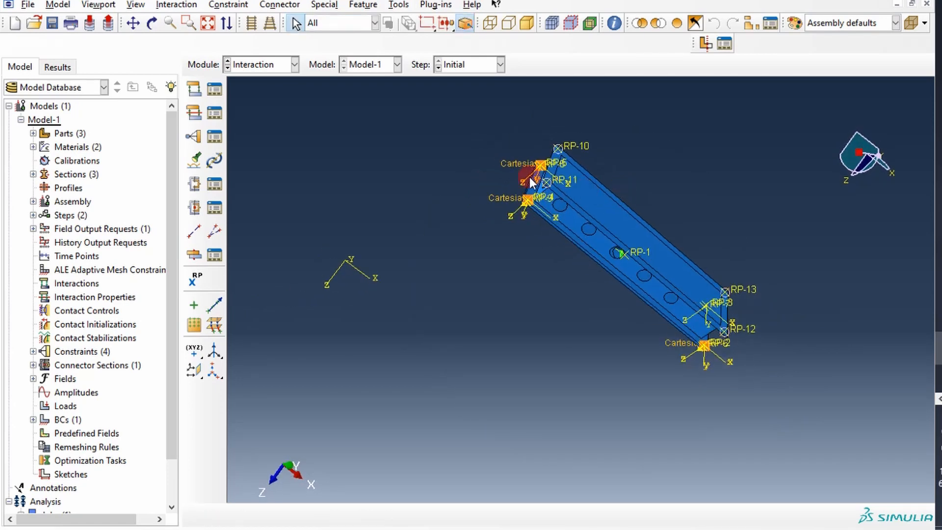
{"action": "left_click", "coordinate": [294, 63]}
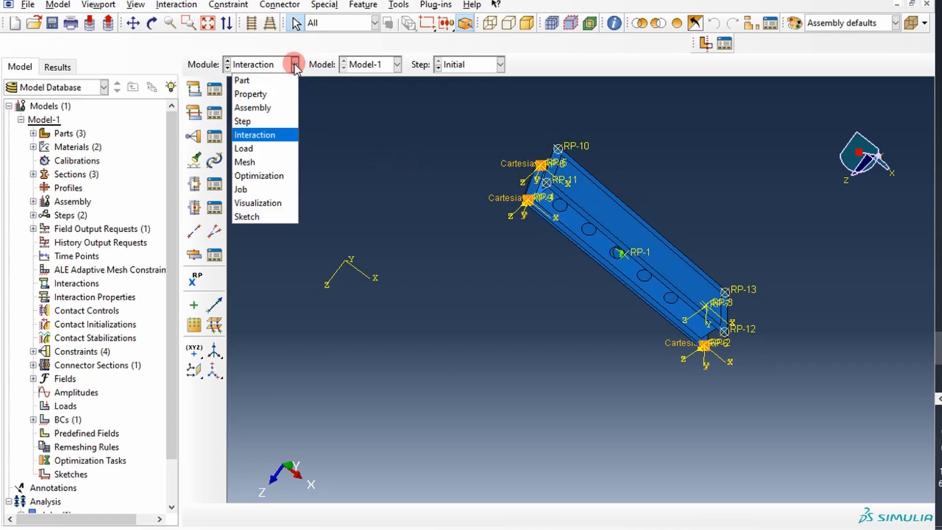
{"action": "left_click", "coordinate": [250, 149]}
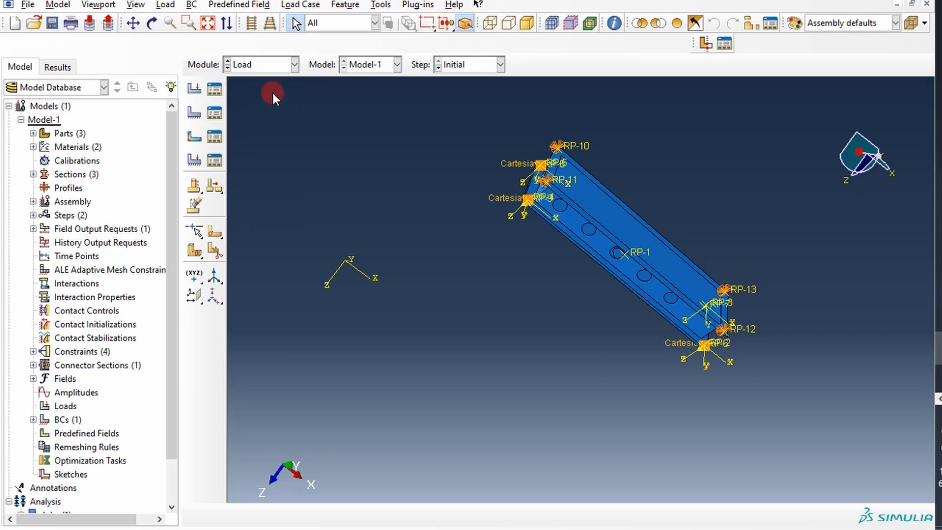
{"action": "left_click", "coordinate": [295, 63]}
{"action": "left_click", "coordinate": [250, 120]}
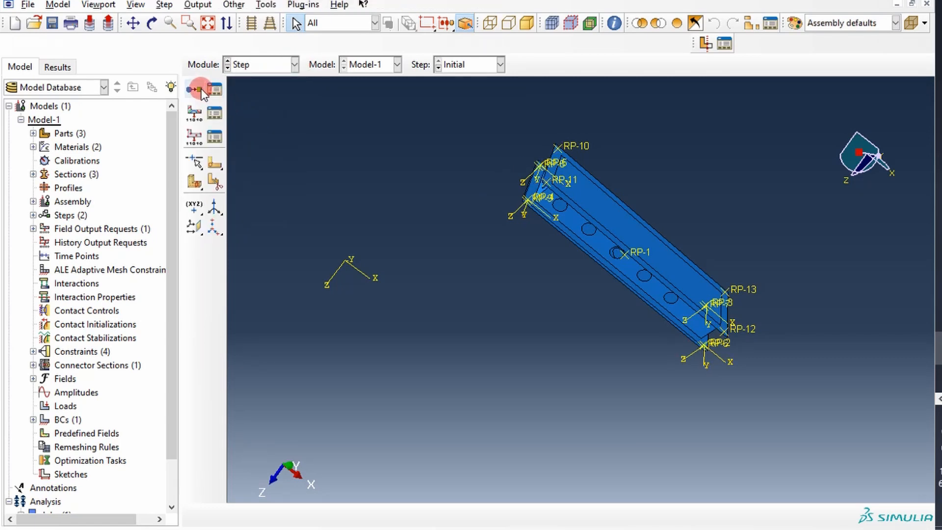
Step: Start a new analysis step after Modal_Step and name it Downward_GLoadStep
{"action": "left_click", "coordinate": [201, 90]}
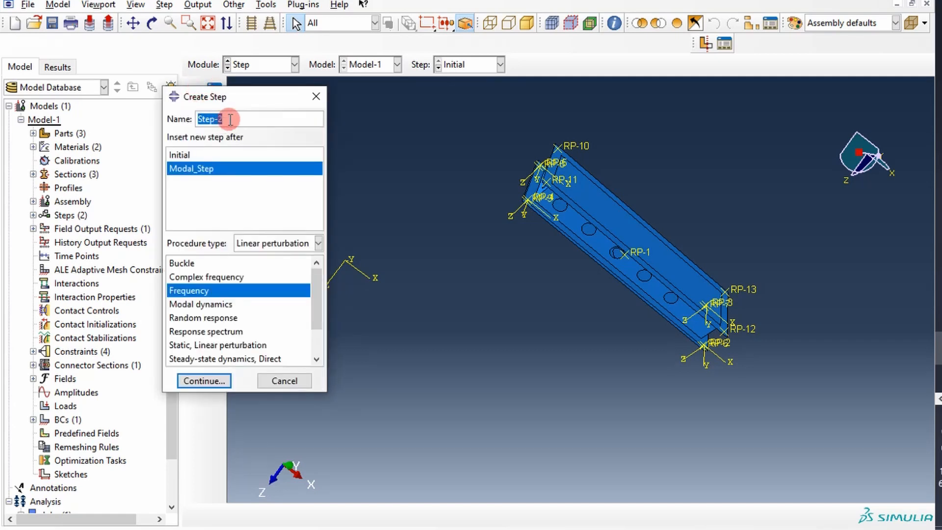
{"action": "type", "text": "GL"}
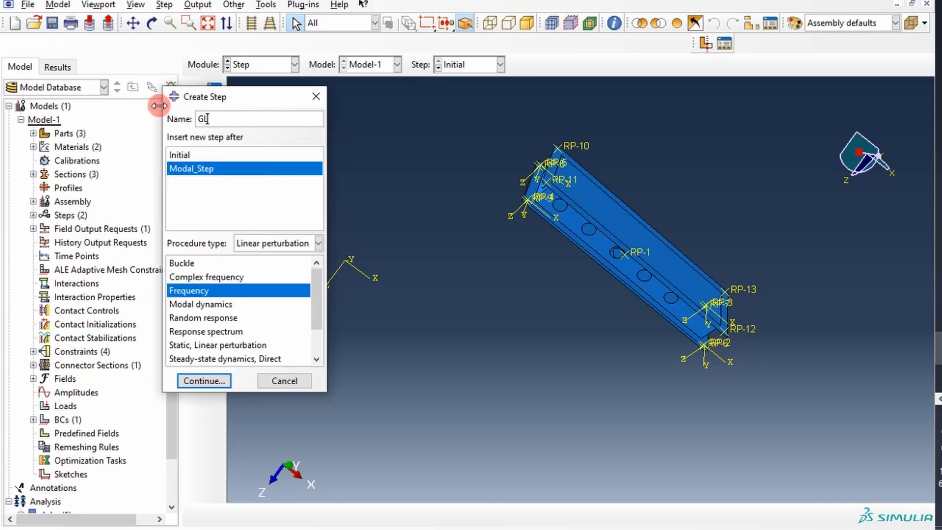
{"action": "type", "text": "O"}
{"action": "key", "text": "BackSpace"}
{"action": "key", "text": "BackSpace"}
{"action": "type", "text": "Load"}
{"action": "type", "text": "SATEP"}
{"action": "key", "text": "BackSpace"}
{"action": "key", "text": "BackSpace"}
{"action": "key", "text": "BackSpace"}
{"action": "key", "text": "BackSpace"}
{"action": "key", "text": "BackSpace"}
{"action": "key", "text": "BackSpace"}
{"action": "key", "text": "BackSpace"}
{"action": "key", "text": "BackSpace"}
{"action": "key", "text": "BackSpace"}
{"action": "key", "text": "BackSpace"}
{"action": "type", "text": "Downward_GLoadStep"}
Step: Set the new step's procedure to General, Static, General and create it with the default settings
{"action": "left_click", "coordinate": [276, 245]}
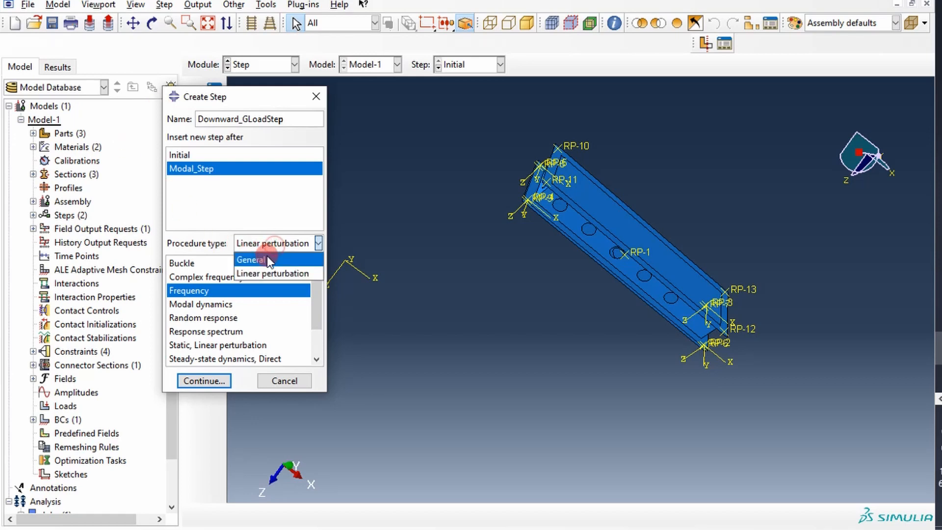
{"action": "left_click", "coordinate": [258, 260]}
{"action": "left_click", "coordinate": [195, 319]}
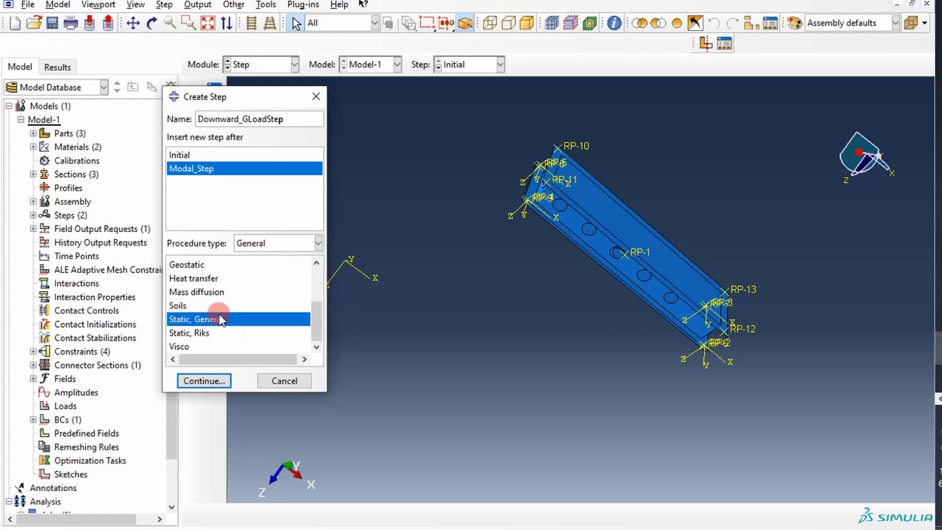
{"action": "left_click", "coordinate": [219, 381]}
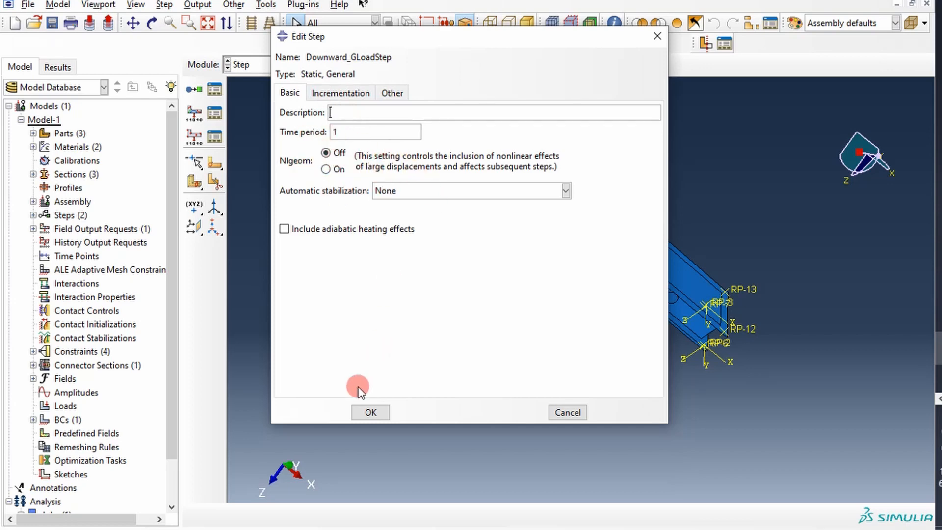
{"action": "left_click", "coordinate": [376, 413]}
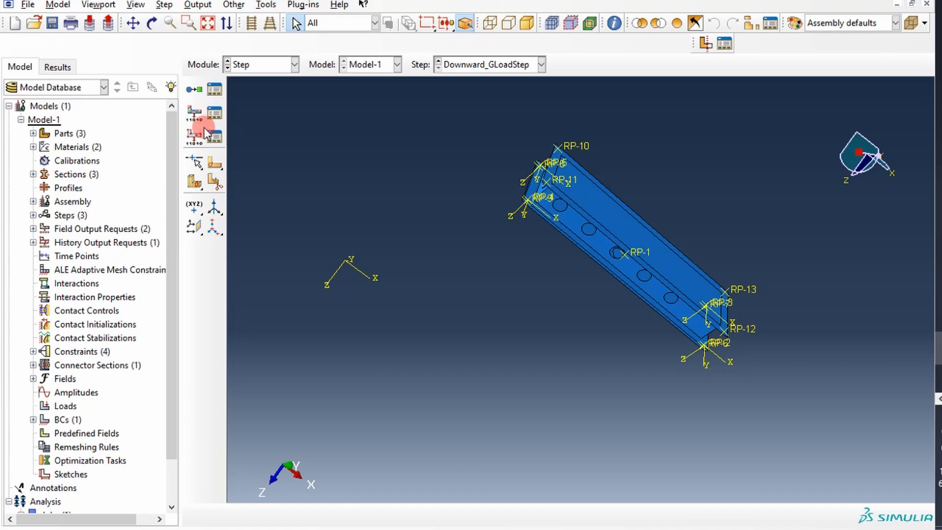
Step: Open the field output request F-Output-2 of Downward_GLoadStep for editing
{"action": "left_click", "coordinate": [214, 114]}
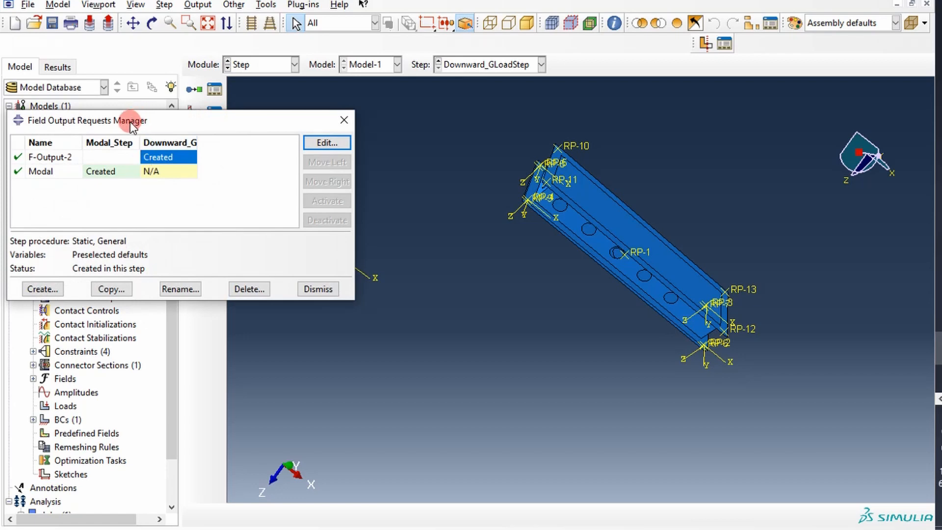
{"action": "left_click_drag", "start_coordinate": [131, 122], "coordinate": [205, 109]}
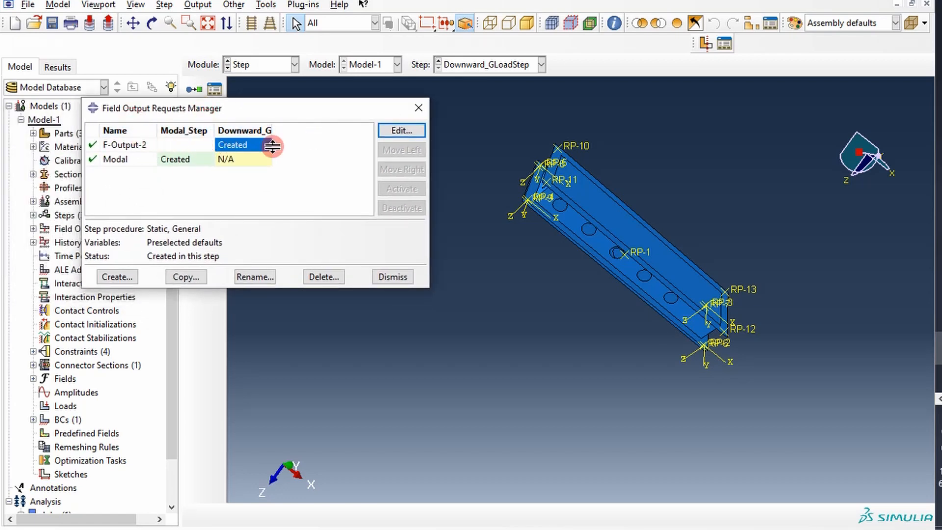
{"action": "left_click_drag", "start_coordinate": [271, 129], "coordinate": [304, 130]}
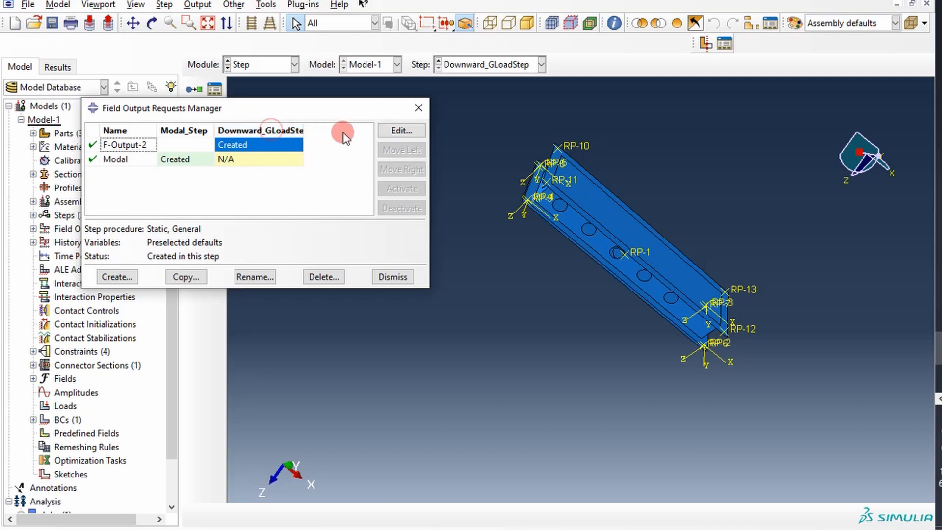
{"action": "left_click", "coordinate": [399, 130]}
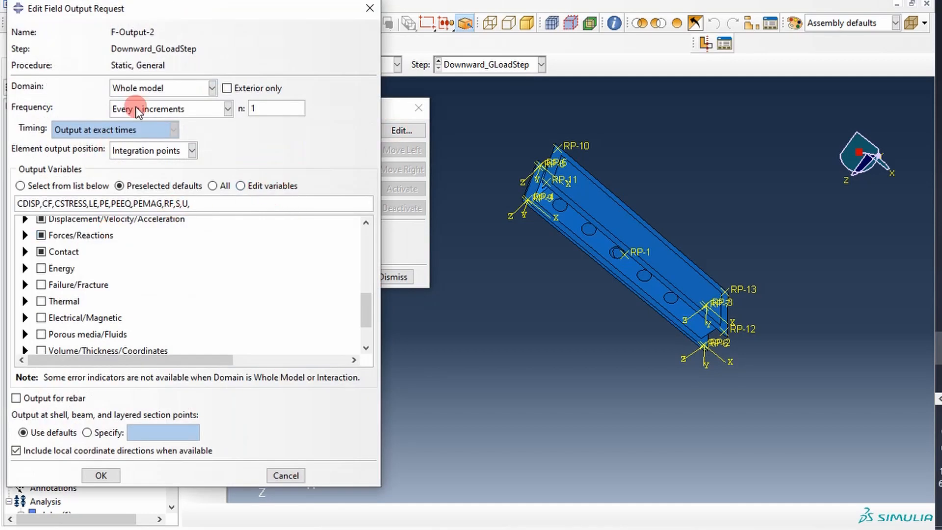
{"action": "left_click_drag", "start_coordinate": [294, 9], "coordinate": [409, 0]}
{"action": "left_click", "coordinate": [164, 237]}
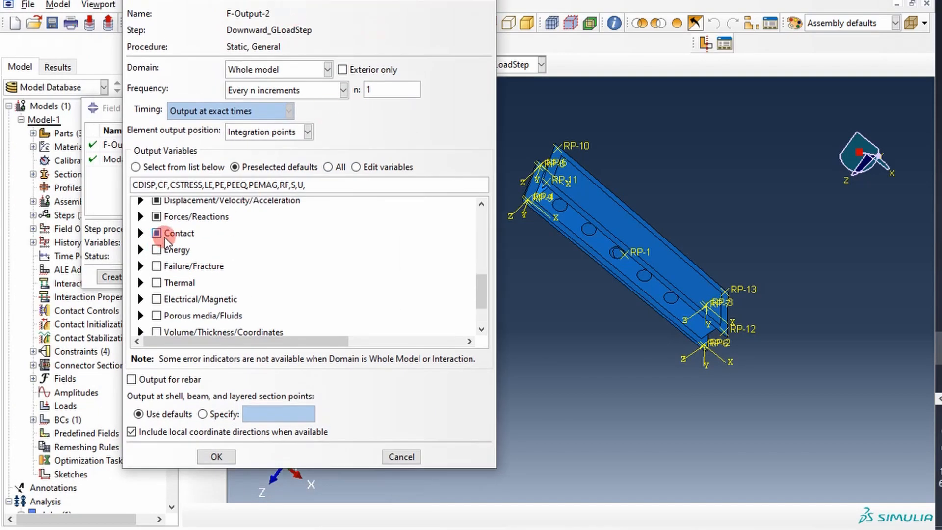
Step: Deselect the preselected stress, strain, displacement, force and contact variables in the field output request
{"action": "scroll", "coordinate": [165, 238], "scroll_direction": "up", "scroll_amount": 10}
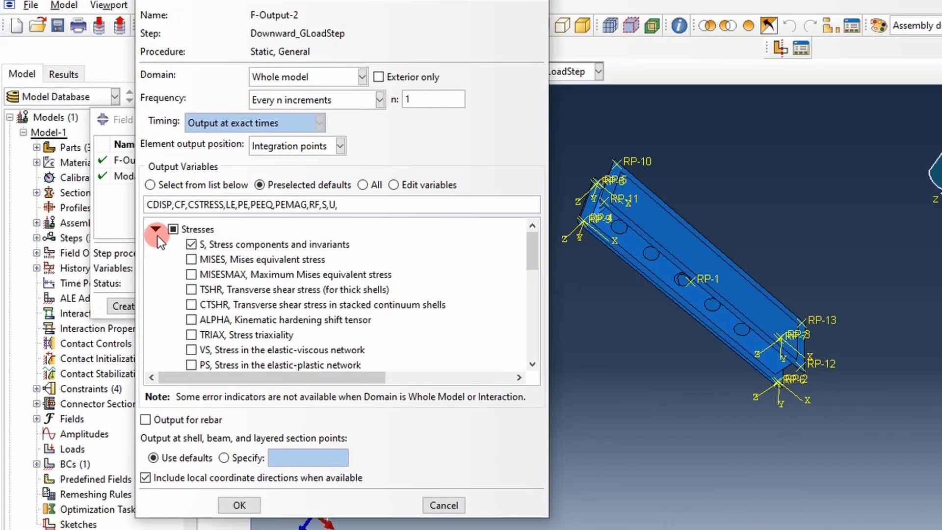
{"action": "left_click", "coordinate": [155, 228]}
{"action": "left_click", "coordinate": [172, 229]}
{"action": "left_click", "coordinate": [172, 247]}
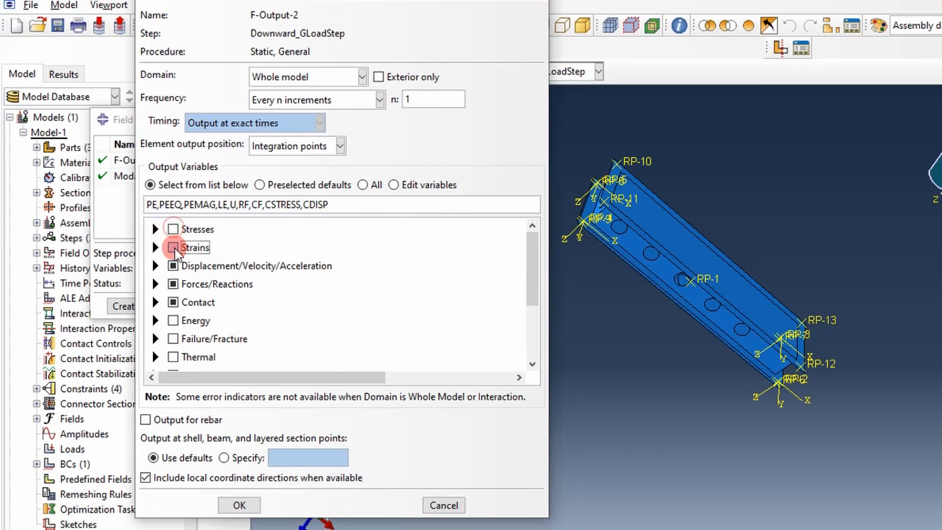
{"action": "left_click", "coordinate": [173, 265]}
{"action": "left_click", "coordinate": [173, 284]}
{"action": "left_click", "coordinate": [173, 302]}
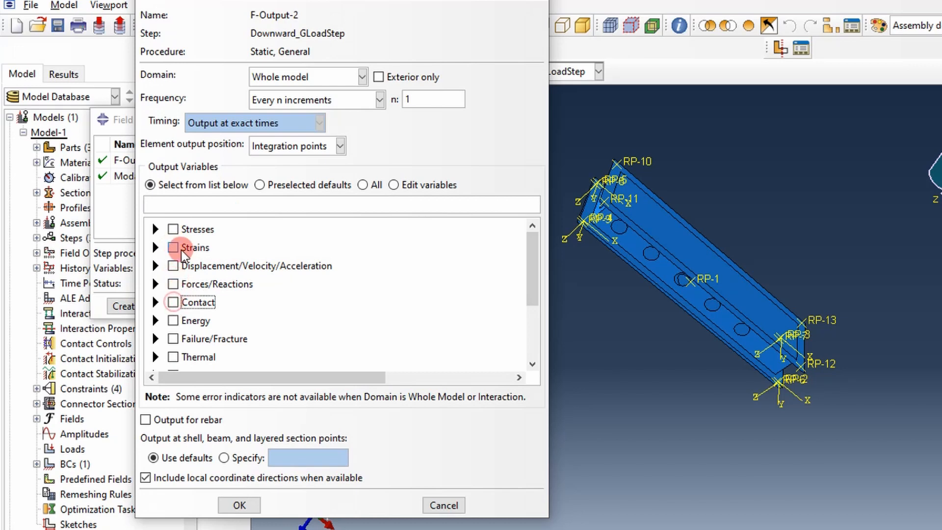
Step: Request the stress outputs S (stress components and invariants) and MISES (Mises equivalent stress)
{"action": "left_click", "coordinate": [156, 229]}
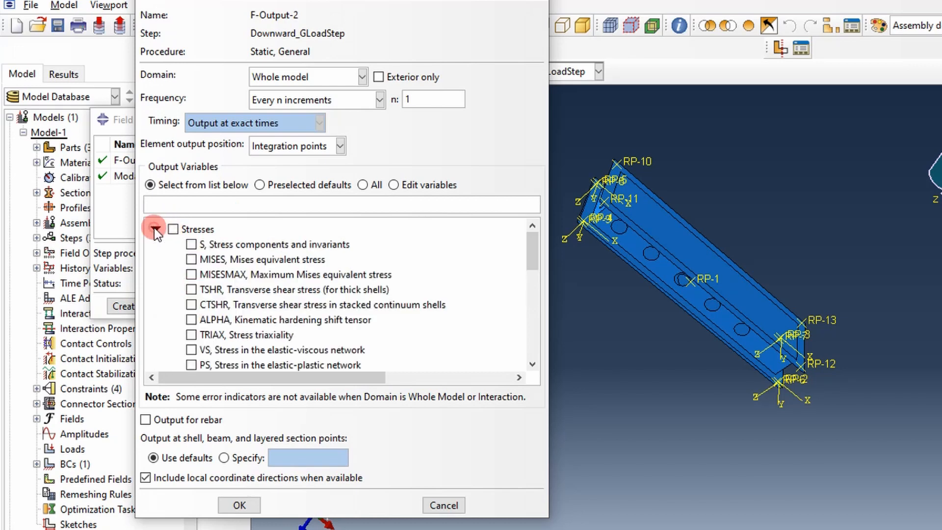
{"action": "left_click", "coordinate": [191, 243]}
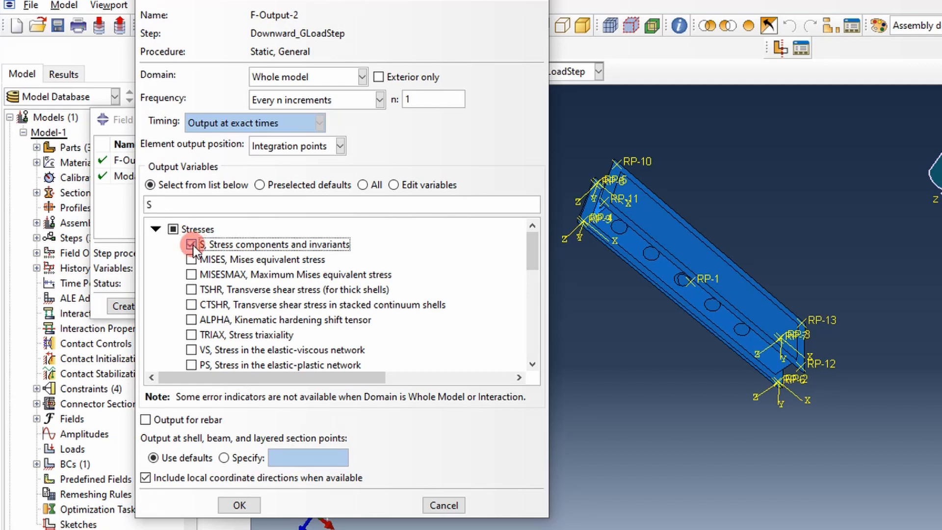
{"action": "left_click", "coordinate": [192, 259]}
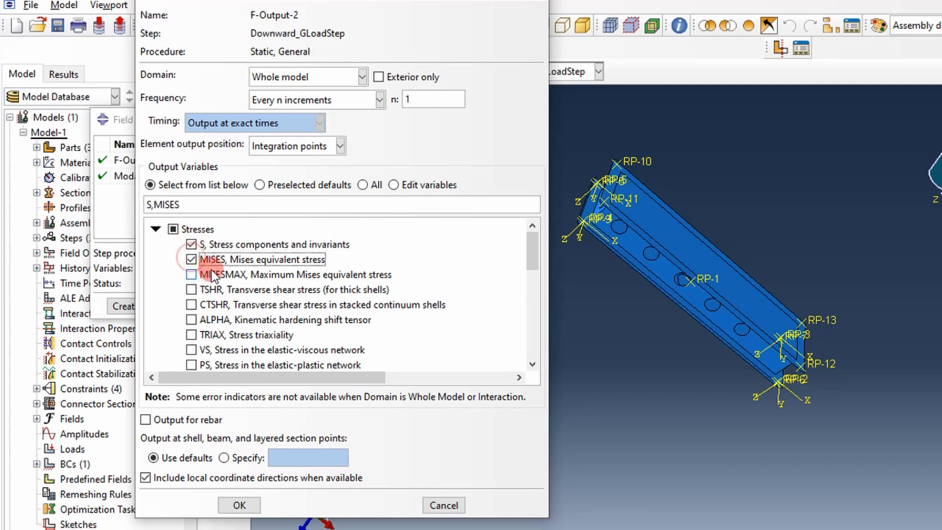
{"action": "left_click", "coordinate": [156, 229]}
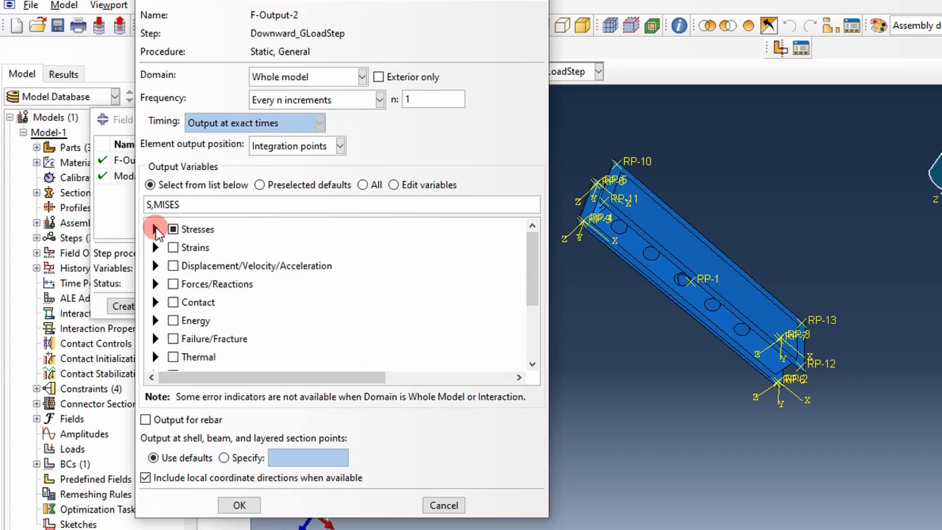
Step: Add the outputs U (translations and rotations) and RF (reaction forces and moments), then save the field output request and close its manager
{"action": "left_click", "coordinate": [156, 266]}
{"action": "left_click", "coordinate": [195, 268]}
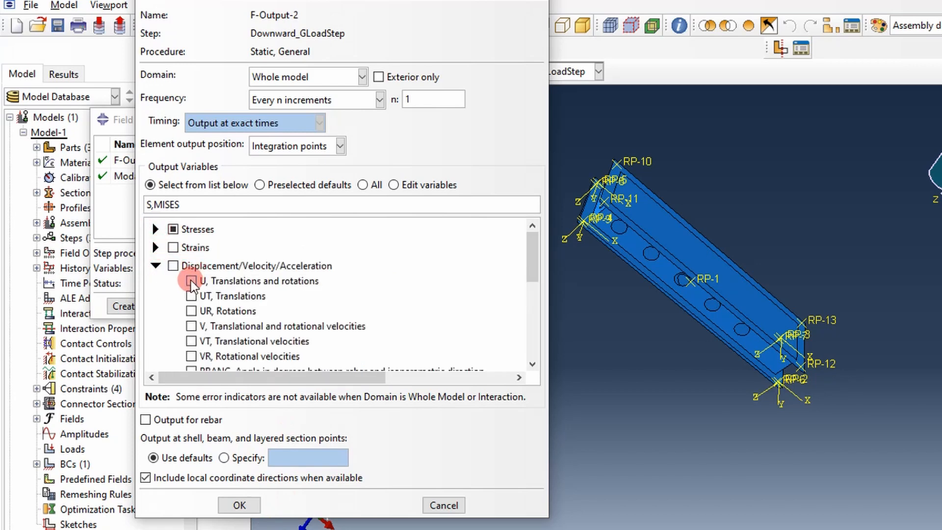
{"action": "left_click", "coordinate": [192, 280]}
{"action": "scroll", "coordinate": [196, 285], "scroll_direction": "down", "scroll_amount": 3}
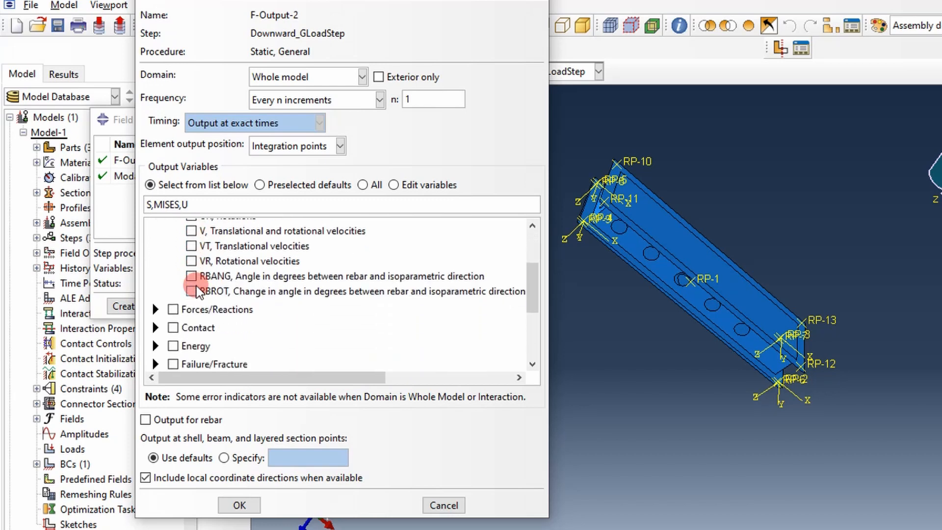
{"action": "left_click", "coordinate": [156, 309]}
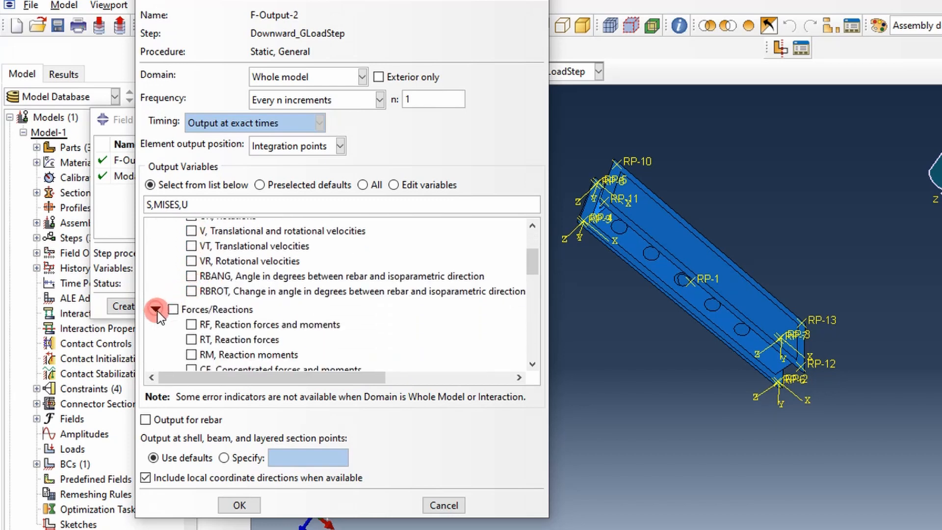
{"action": "left_click", "coordinate": [191, 324]}
{"action": "left_click", "coordinate": [251, 504]}
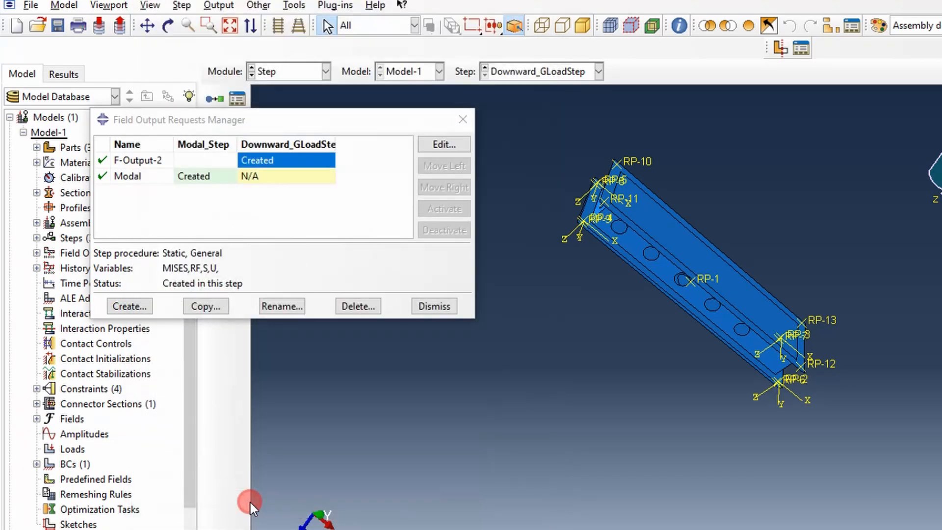
{"action": "left_click", "coordinate": [441, 156]}
{"action": "left_click", "coordinate": [461, 120]}
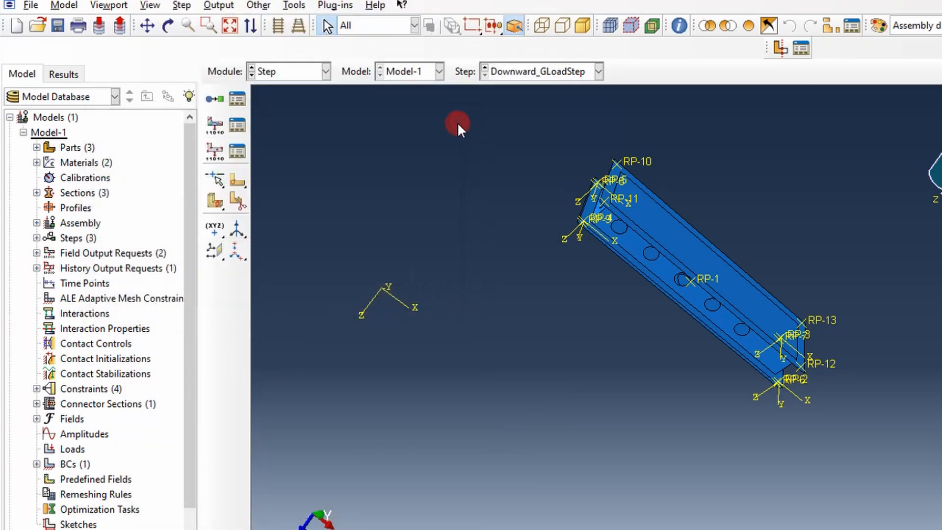
Step: Edit the history output request H-Output-1 of Downward_GLoadStep and set its domain to the set RP_BC
{"action": "left_click", "coordinate": [227, 155]}
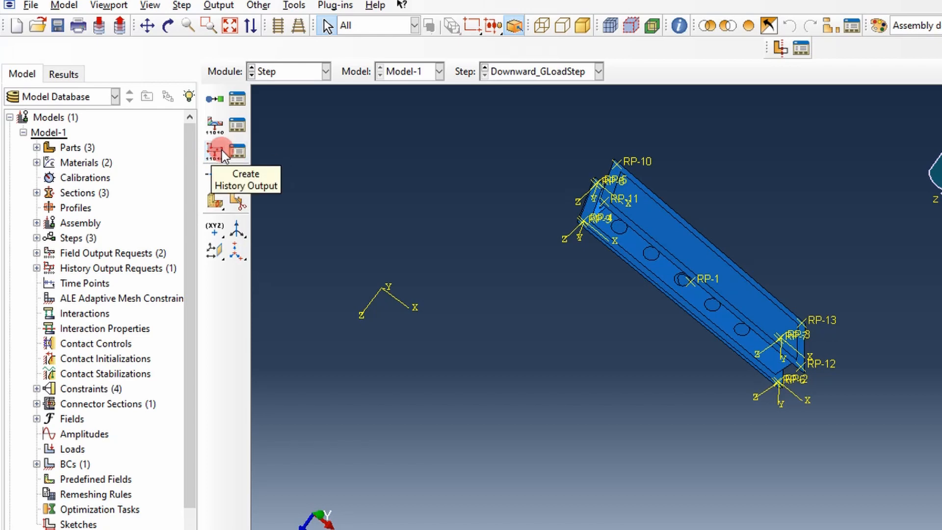
{"action": "left_click", "coordinate": [238, 152]}
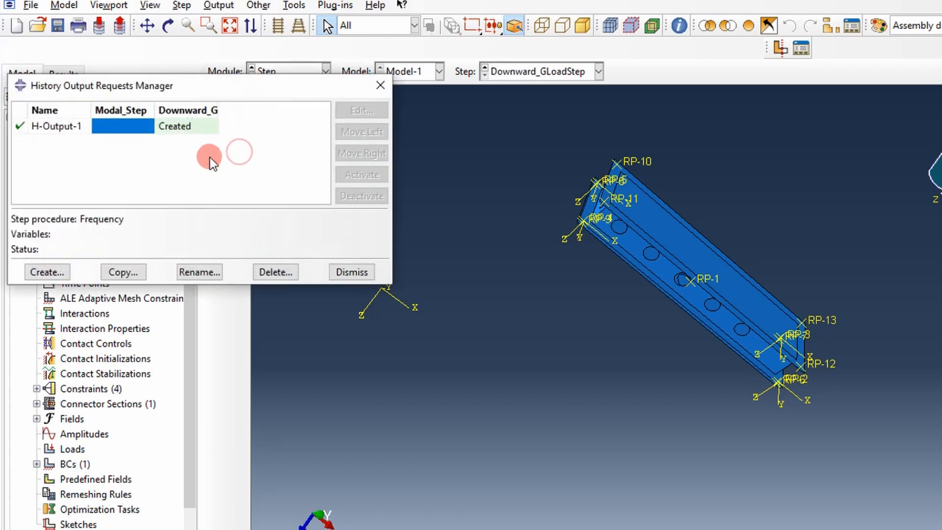
{"action": "left_click", "coordinate": [169, 128]}
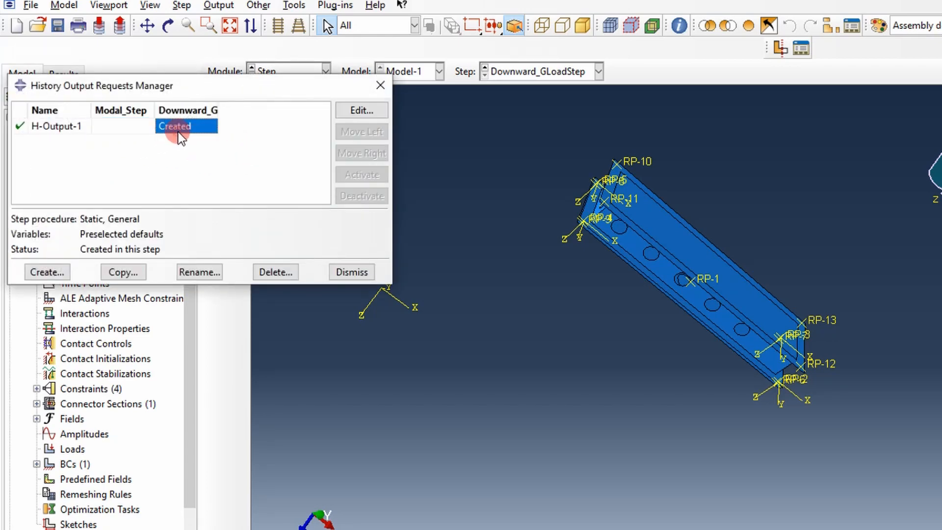
{"action": "left_click", "coordinate": [352, 110]}
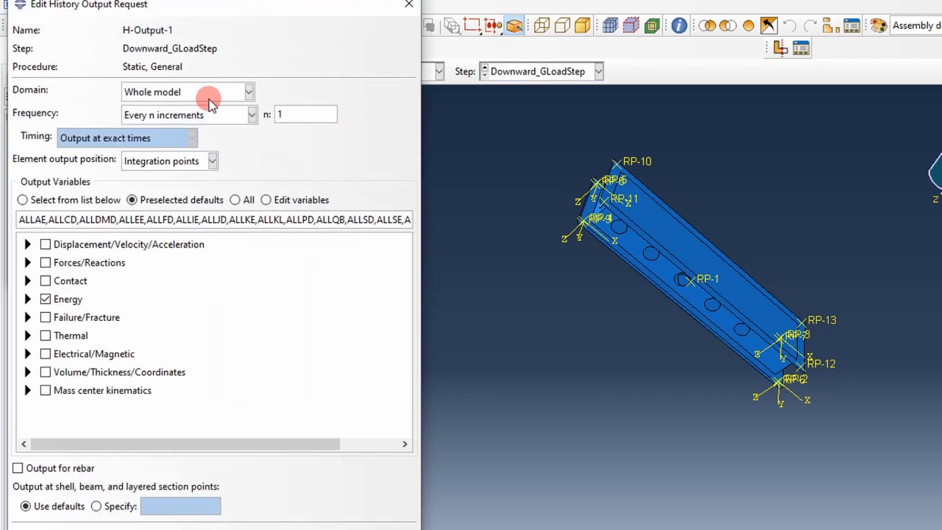
{"action": "left_click", "coordinate": [209, 99]}
{"action": "left_click", "coordinate": [173, 123]}
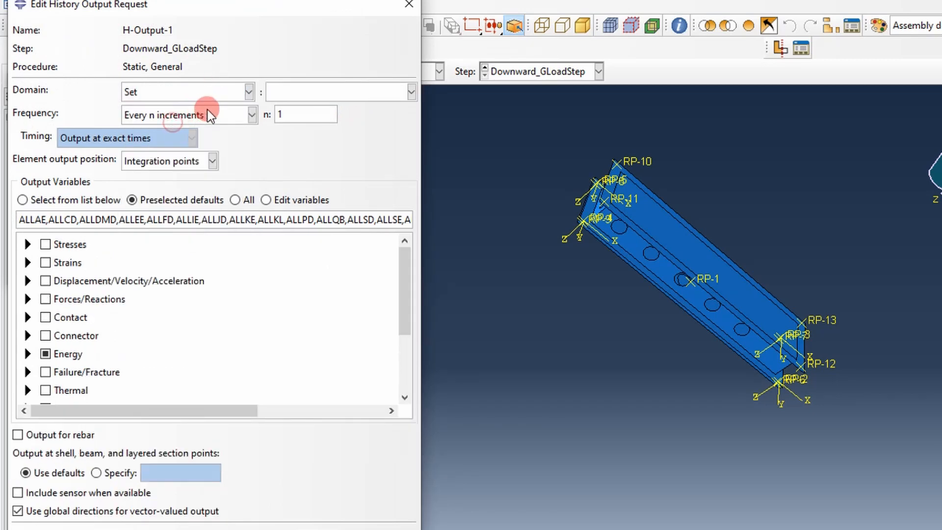
{"action": "left_click", "coordinate": [320, 91]}
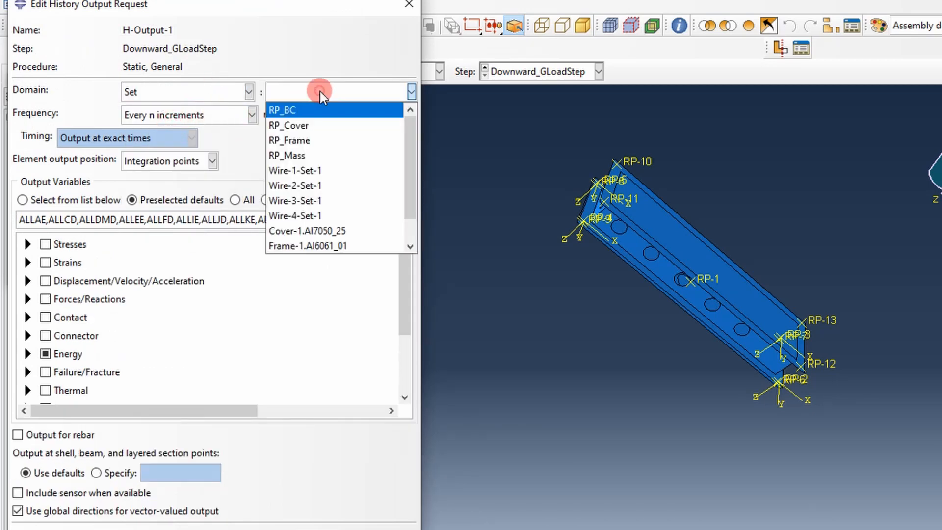
{"action": "left_click", "coordinate": [295, 111]}
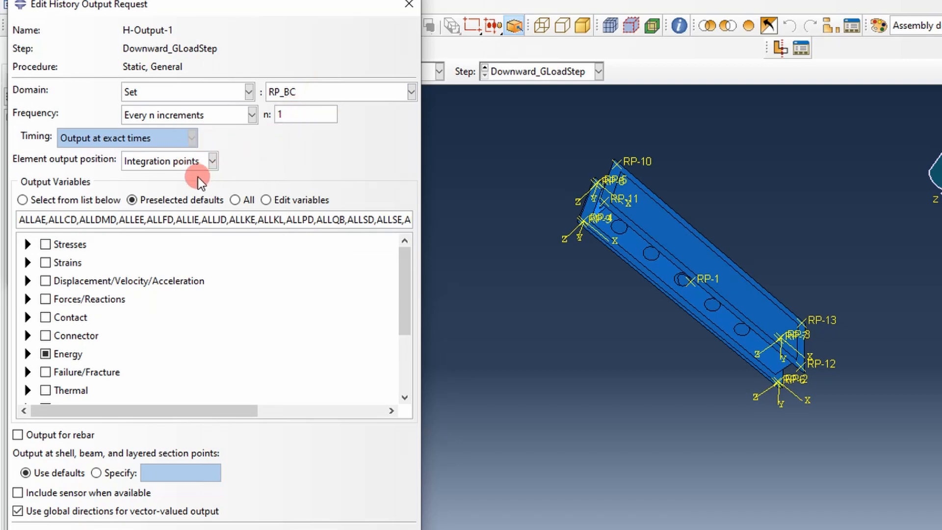
Step: Replace the preselected energy variables with the reaction forces RF1, RF2 and RF3 and save the history output request
{"action": "left_click", "coordinate": [43, 354]}
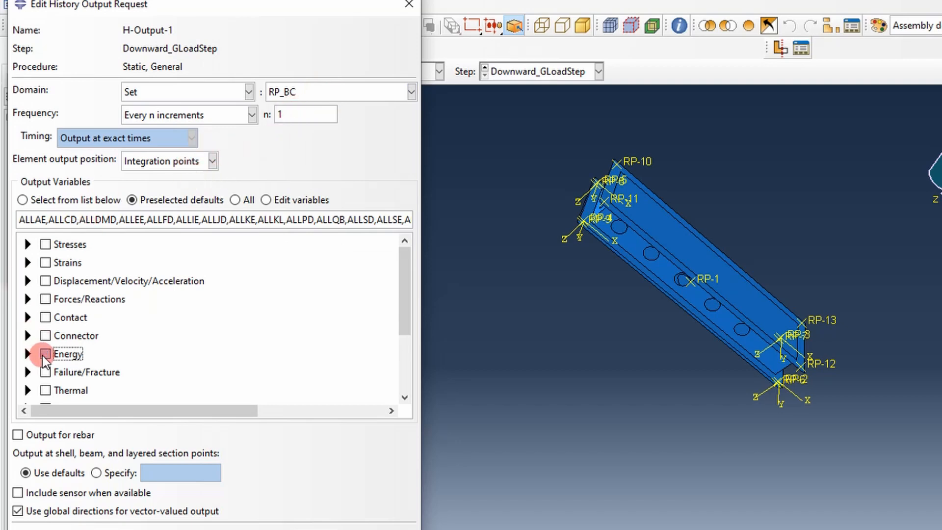
{"action": "left_click", "coordinate": [28, 298]}
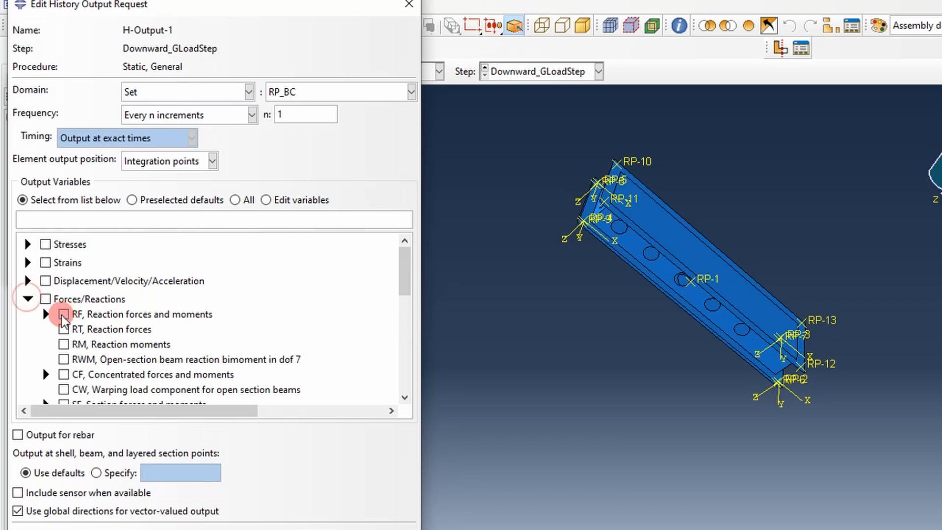
{"action": "left_click", "coordinate": [46, 314]}
{"action": "left_click", "coordinate": [82, 328]}
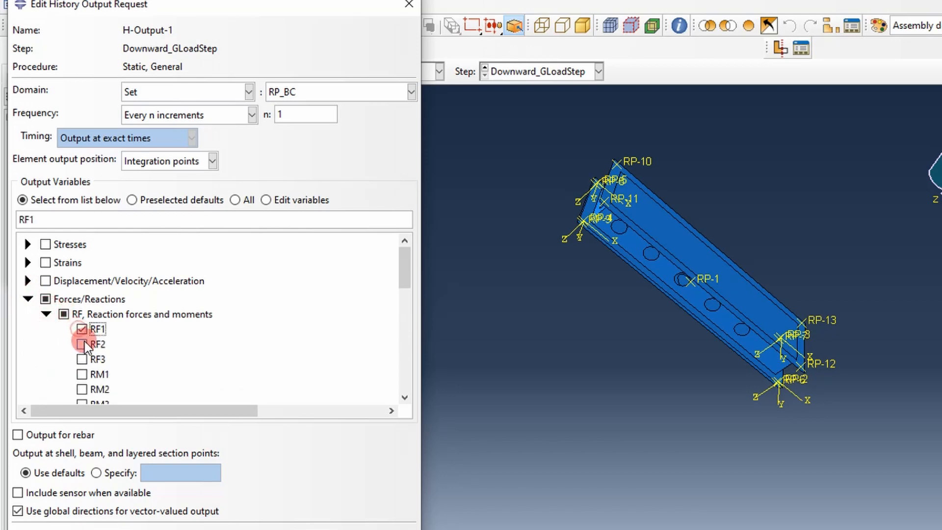
{"action": "left_click", "coordinate": [82, 344]}
{"action": "left_click", "coordinate": [82, 359]}
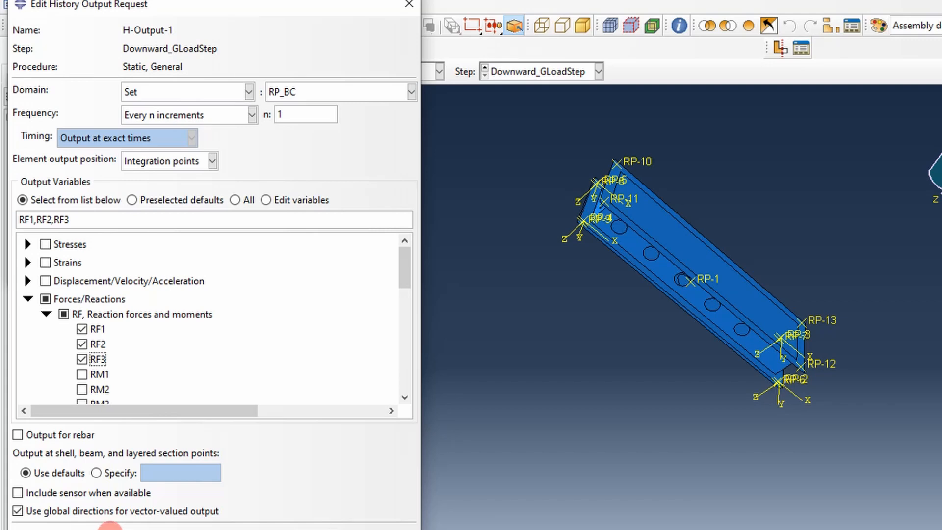
{"action": "left_click", "coordinate": [110, 527]}
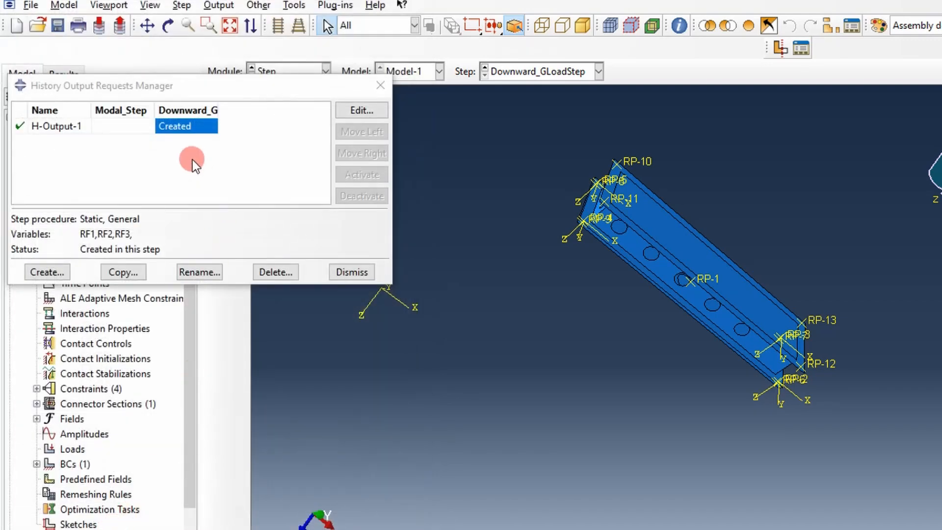
Step: Rename the history output request H-Output-1 to GLoadBC and close its manager
{"action": "left_click", "coordinate": [192, 271]}
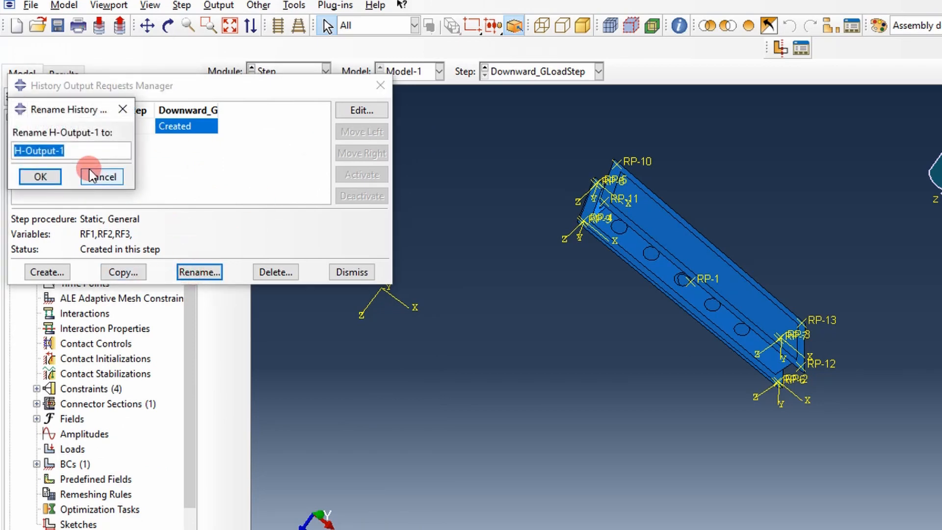
{"action": "type", "text": "GLoad"}
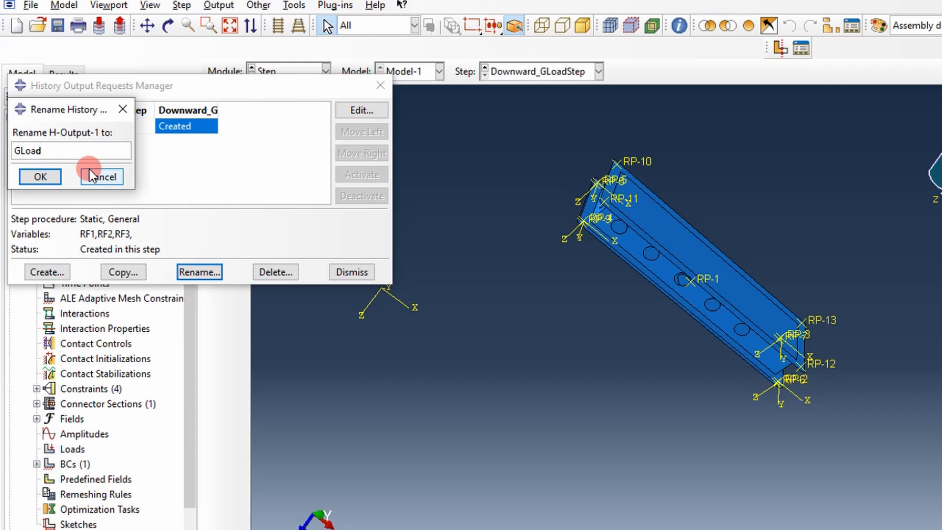
{"action": "type", "text": "BC"}
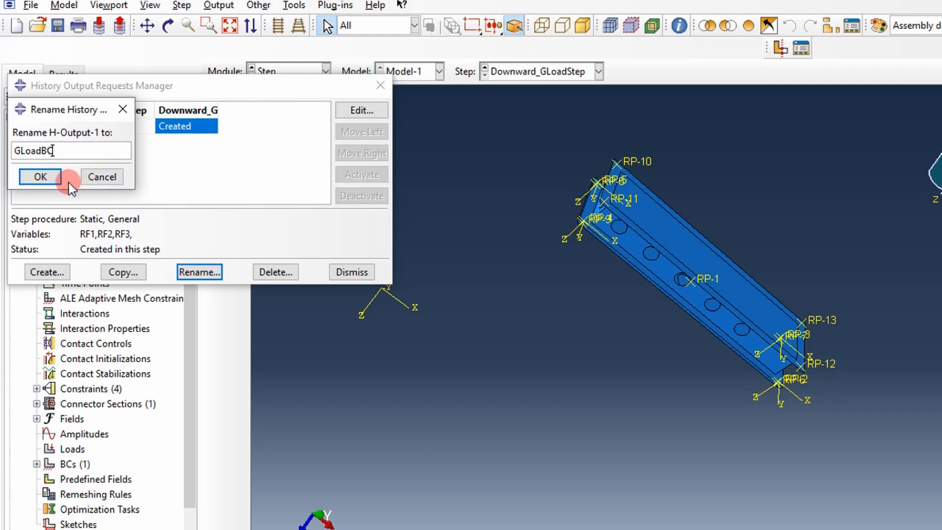
{"action": "left_click", "coordinate": [48, 179]}
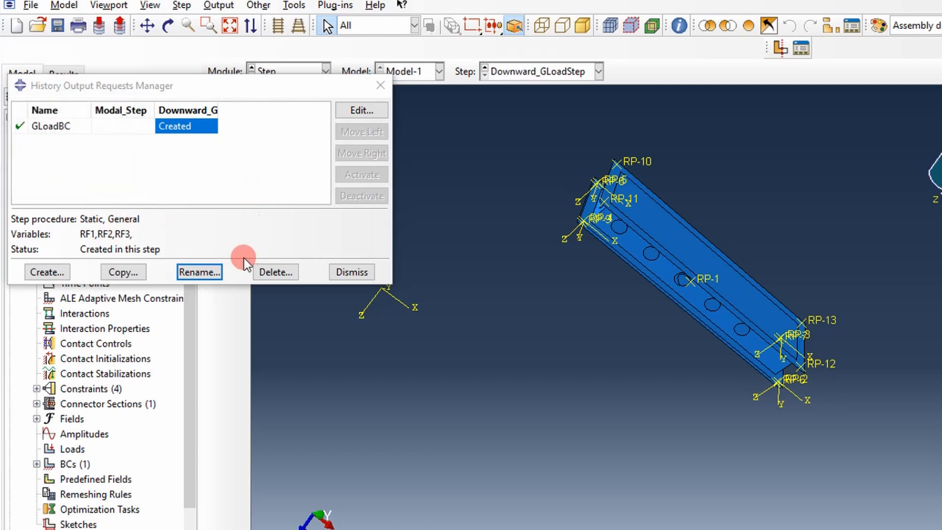
{"action": "left_click", "coordinate": [351, 273]}
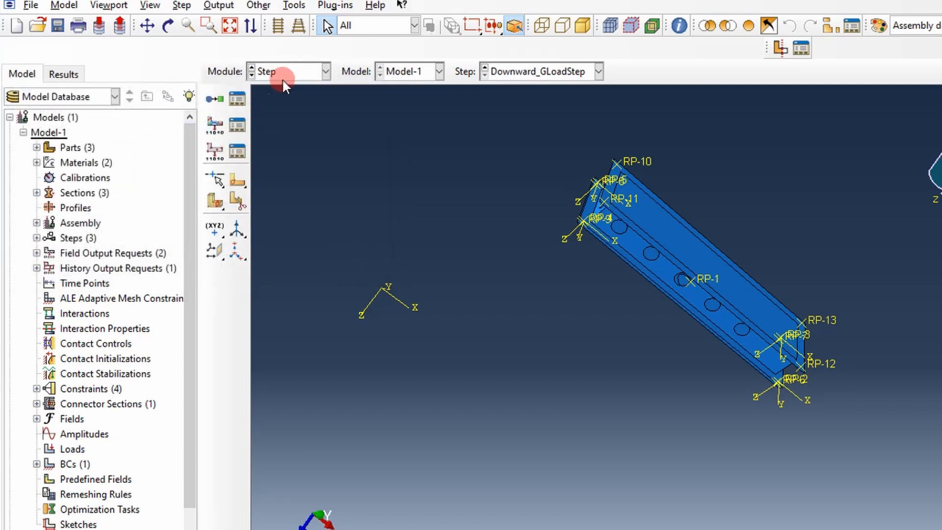
Step: Switch from the Step module to the Load module
{"action": "left_click", "coordinate": [238, 98]}
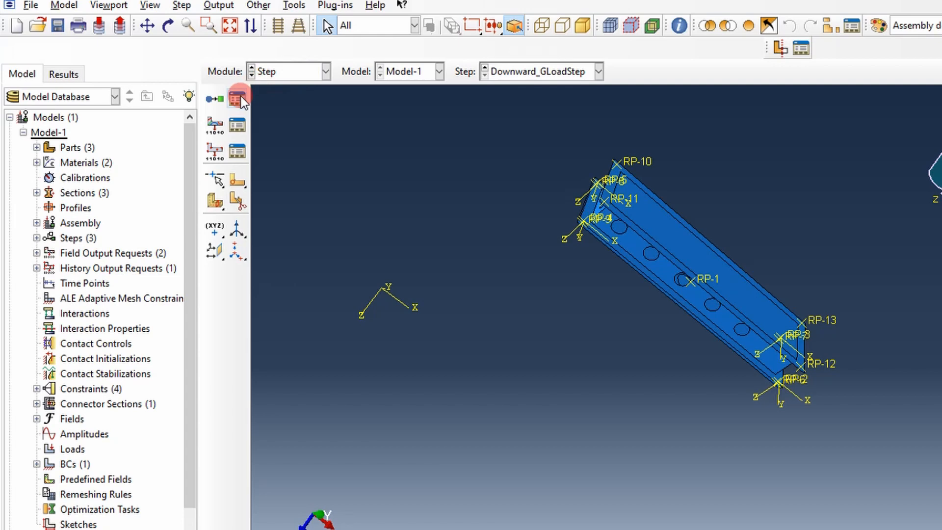
{"action": "left_click", "coordinate": [233, 125]}
{"action": "left_click", "coordinate": [325, 72]}
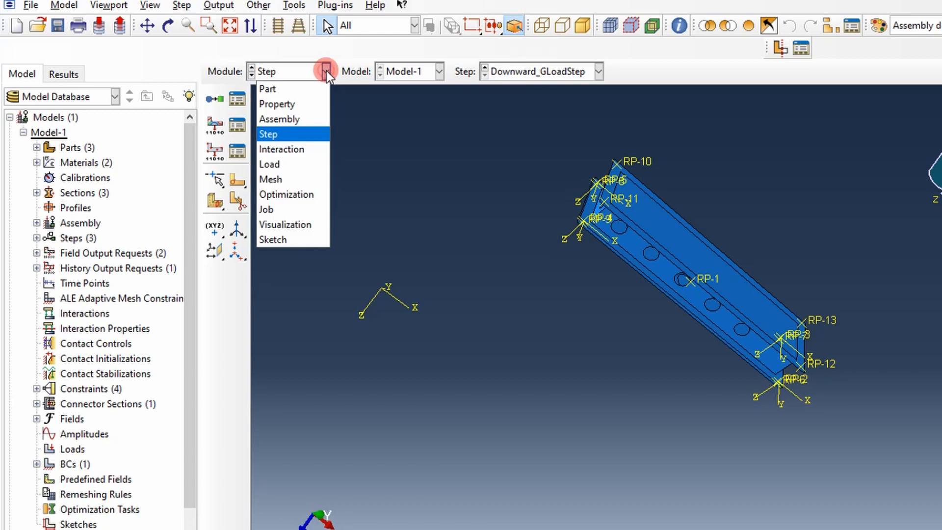
{"action": "left_click", "coordinate": [274, 165]}
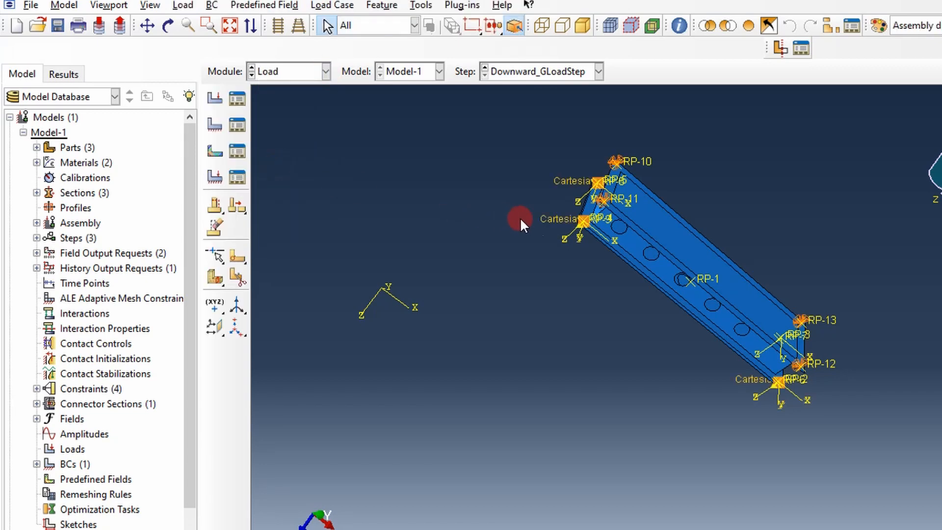
{"action": "scroll", "coordinate": [690, 221], "scroll_direction": "up", "scroll_amount": 2}
Step: Create a mechanical Gravity load named DownwardGLoad in the step Downward_GLoadStep
{"action": "left_click", "coordinate": [214, 98]}
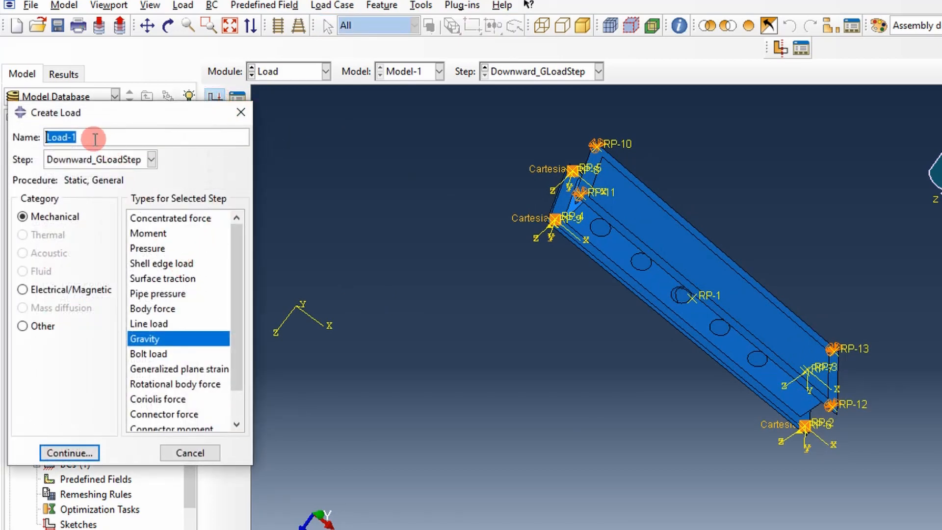
{"action": "type", "text": "Dow"}
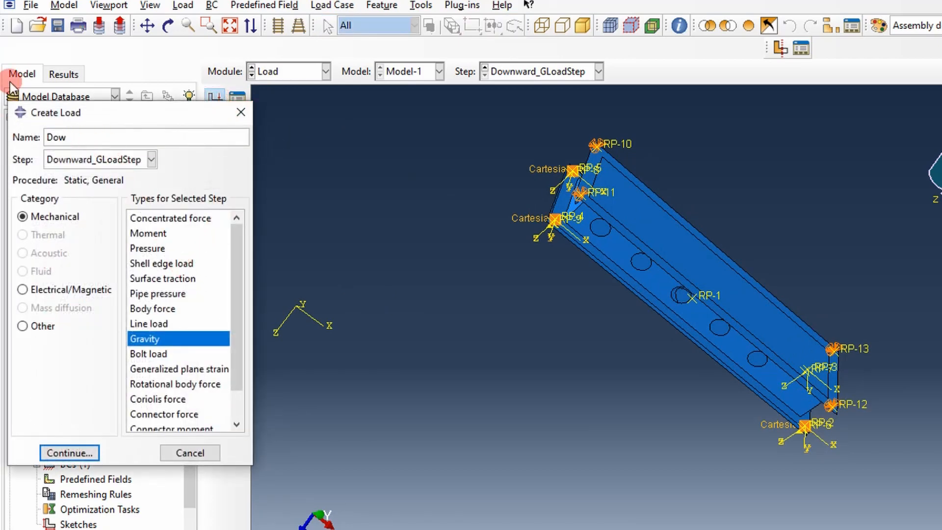
{"action": "type", "text": "nwardGLoad"}
{"action": "left_click", "coordinate": [157, 220]}
{"action": "left_click", "coordinate": [141, 338]}
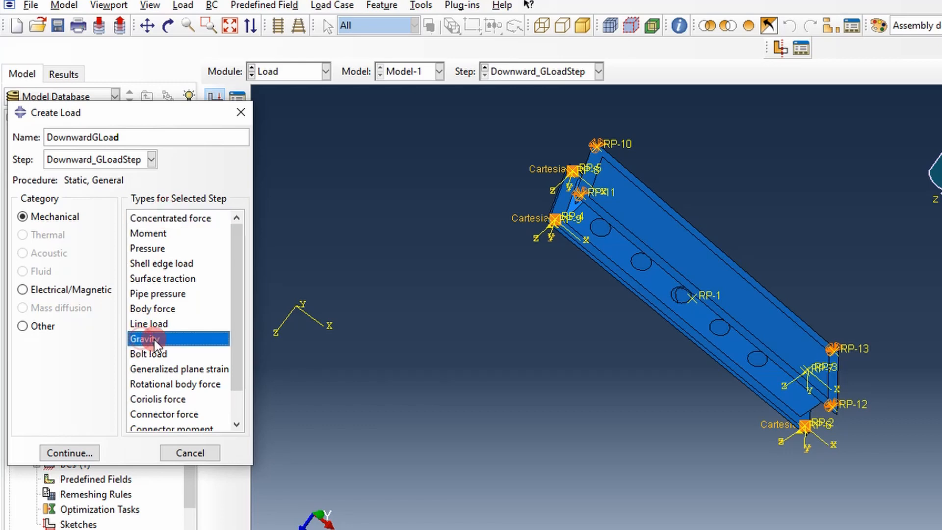
{"action": "left_click", "coordinate": [78, 452]}
{"action": "left_click", "coordinate": [68, 452]}
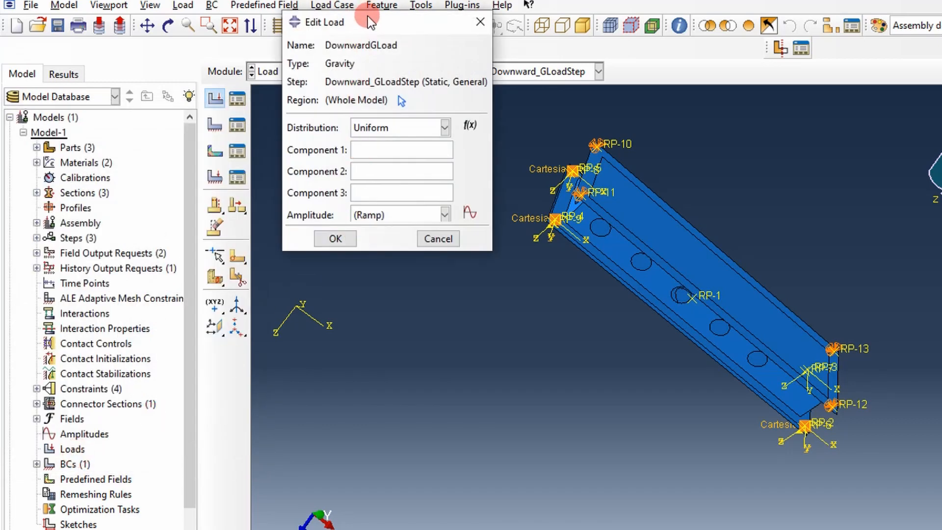
Step: Set Component 3 of the gravity load to -386.1 with uniform distribution over the whole model and confirm it
{"action": "left_click_drag", "start_coordinate": [368, 22], "coordinate": [432, 74]}
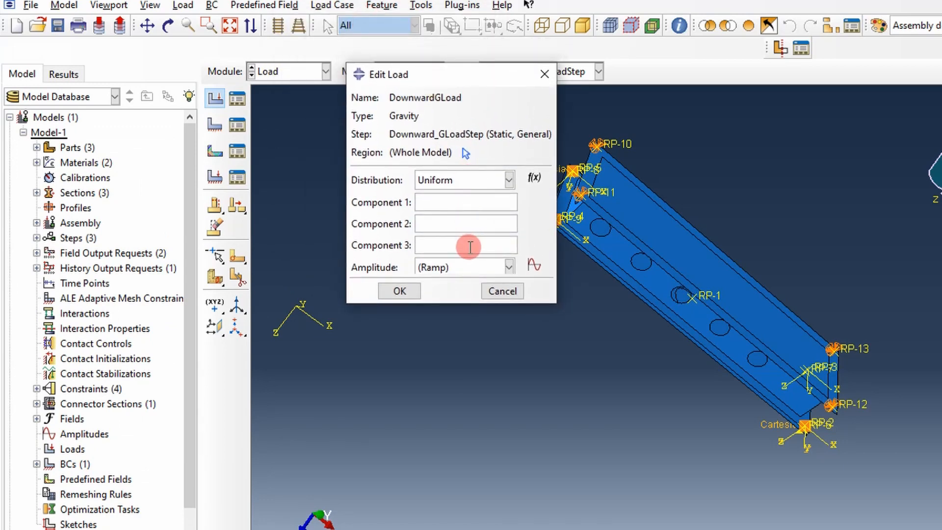
{"action": "scroll", "coordinate": [528, 337], "scroll_direction": "down", "scroll_amount": 1}
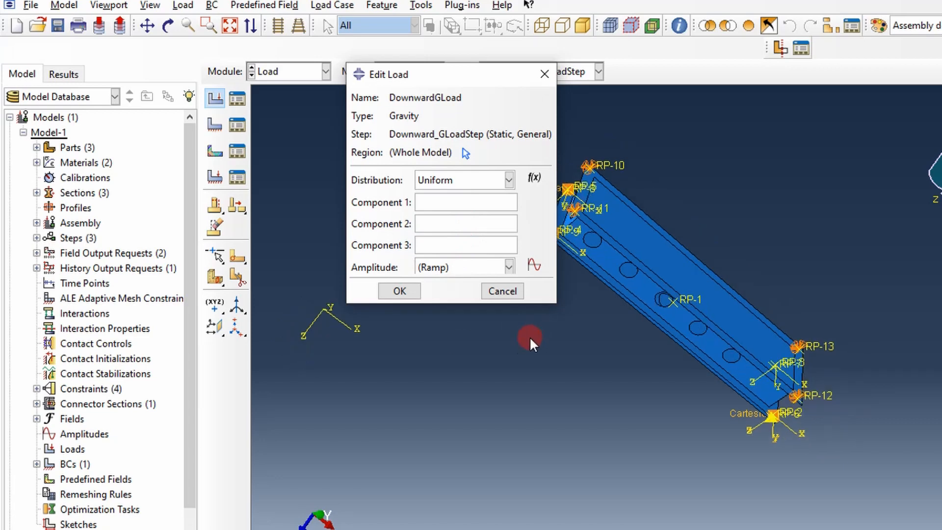
{"action": "left_click_drag", "start_coordinate": [437, 79], "coordinate": [774, 95]}
{"action": "scroll", "coordinate": [343, 383], "scroll_direction": "down", "scroll_amount": 2}
{"action": "scroll", "coordinate": [326, 338], "scroll_direction": "up", "scroll_amount": 4}
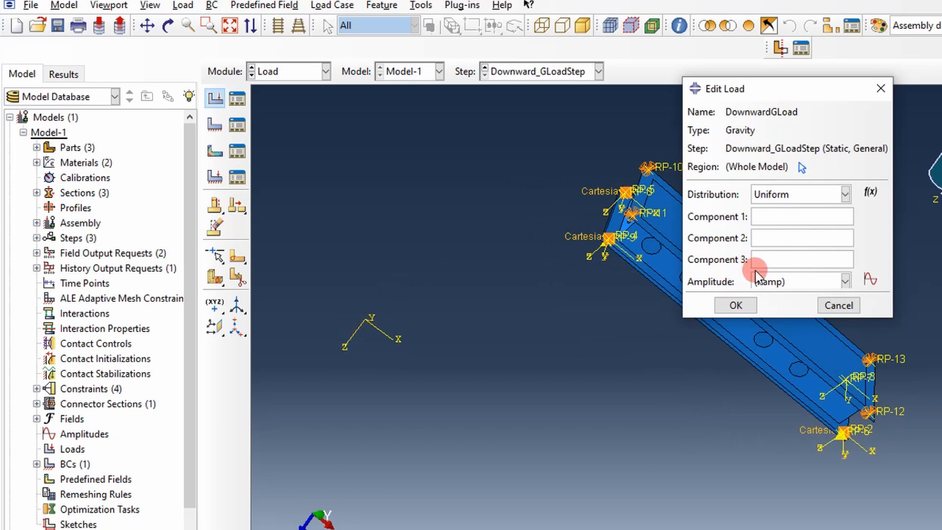
{"action": "left_click", "coordinate": [768, 256]}
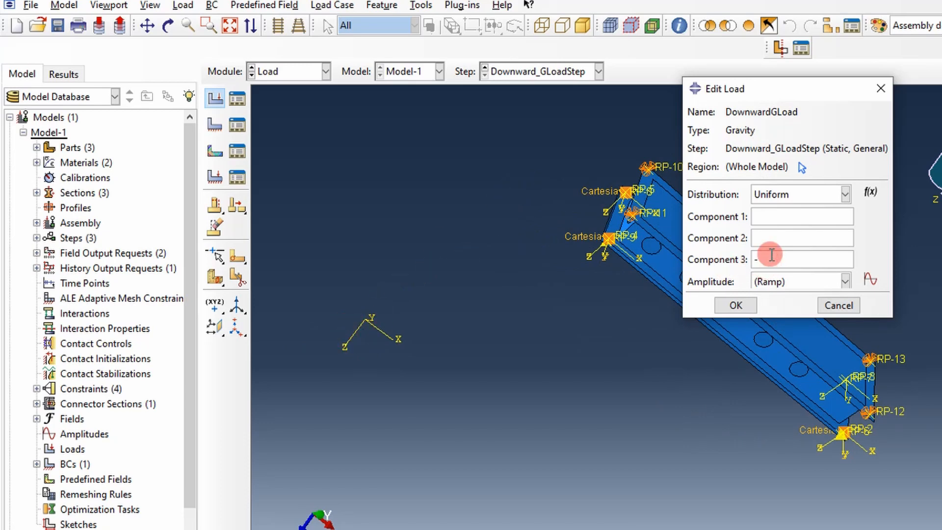
{"action": "type", "text": "-386.1"}
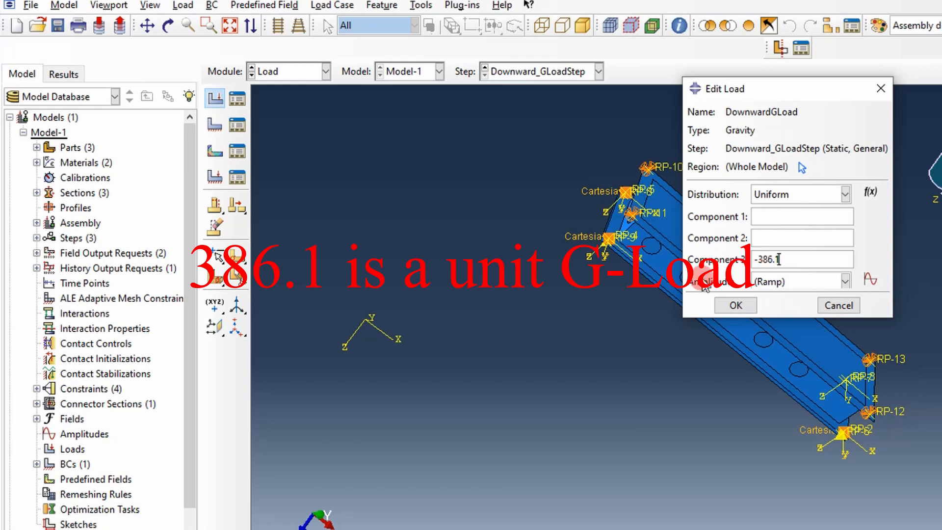
{"action": "left_click", "coordinate": [734, 305]}
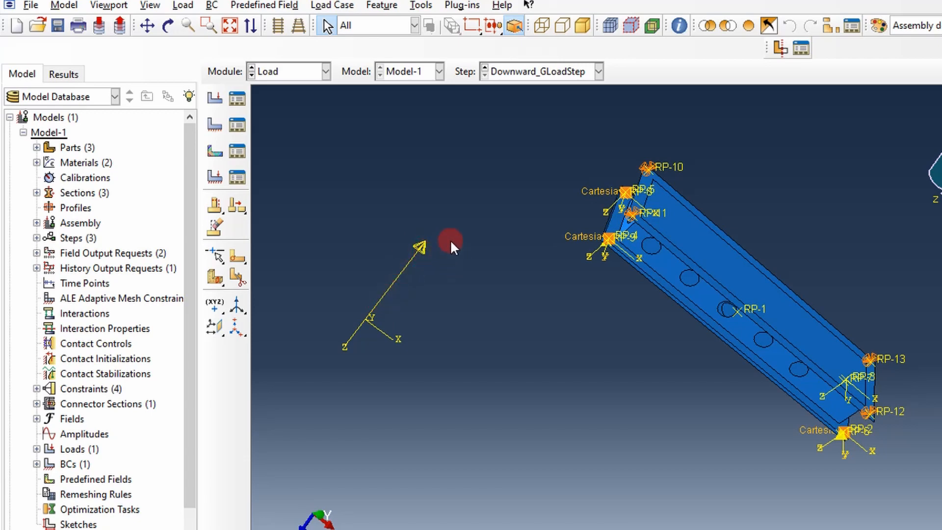
{"action": "left_click", "coordinate": [311, 71]}
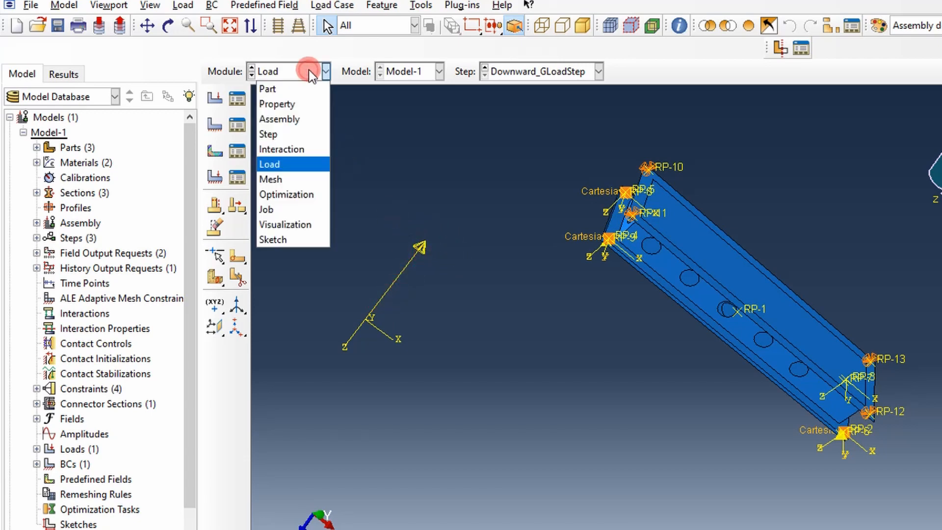
{"action": "left_click", "coordinate": [294, 209]}
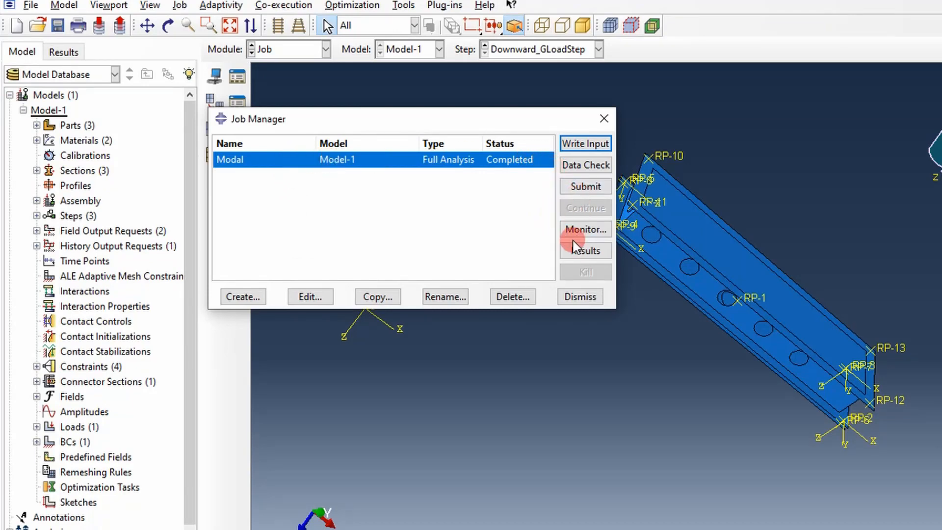
{"action": "left_click", "coordinate": [603, 119]}
Step: Return to the Step module, suppress Modal_Step, and close the step manager
{"action": "left_click", "coordinate": [324, 49]}
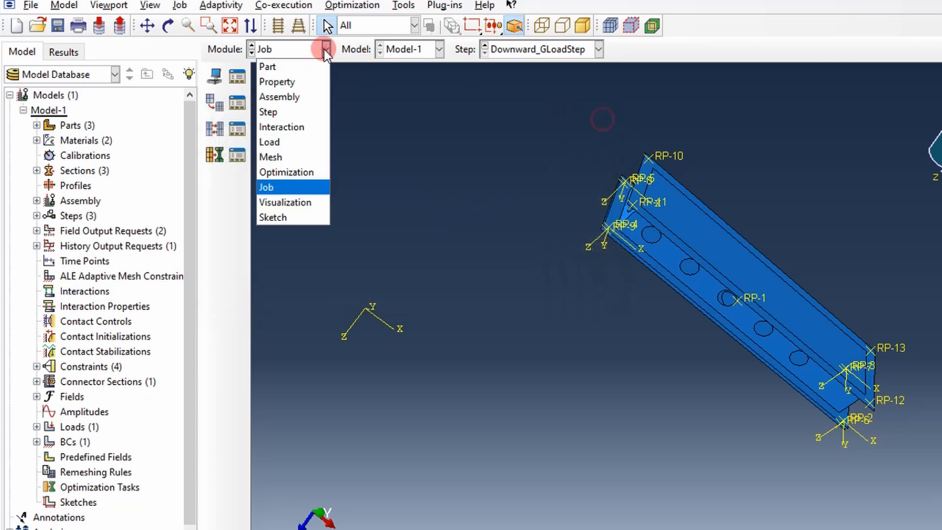
{"action": "left_click", "coordinate": [271, 112]}
{"action": "left_click", "coordinate": [237, 98]}
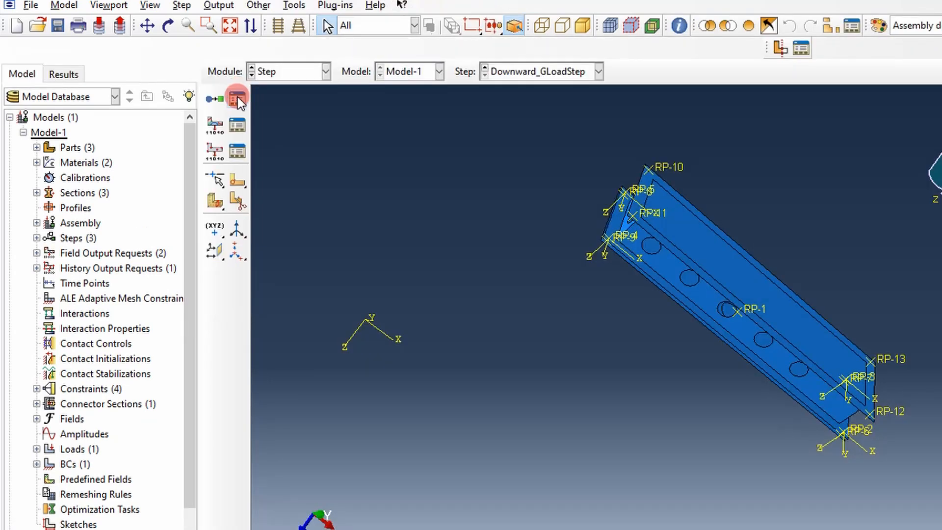
{"action": "left_click", "coordinate": [137, 243]}
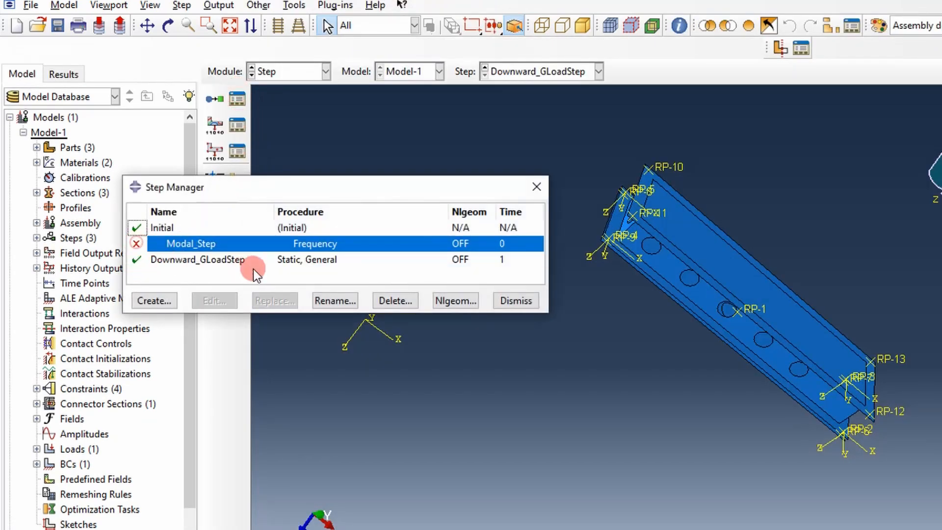
{"action": "left_click", "coordinate": [513, 301]}
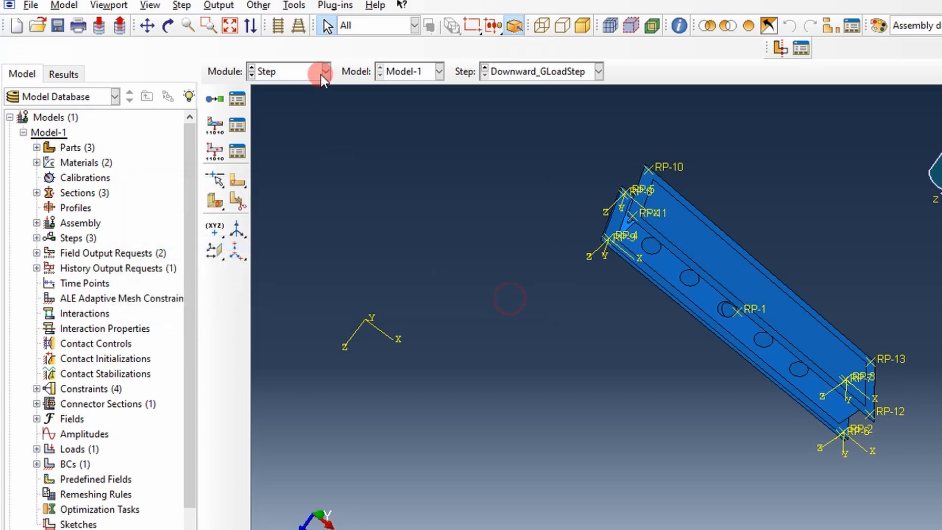
Step: Create a full analysis job named GLoad from Model-1 in the Job module, keeping the default job settings
{"action": "left_click", "coordinate": [326, 72]}
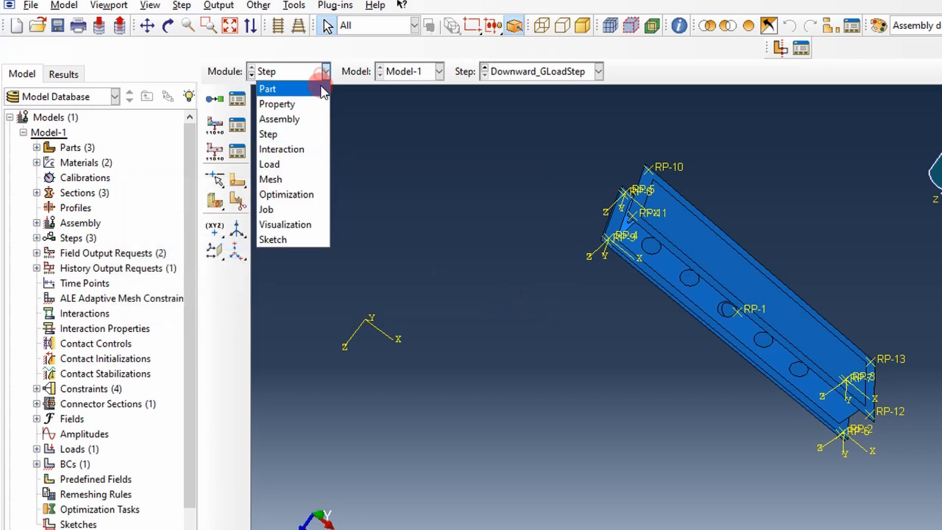
{"action": "left_click", "coordinate": [284, 209]}
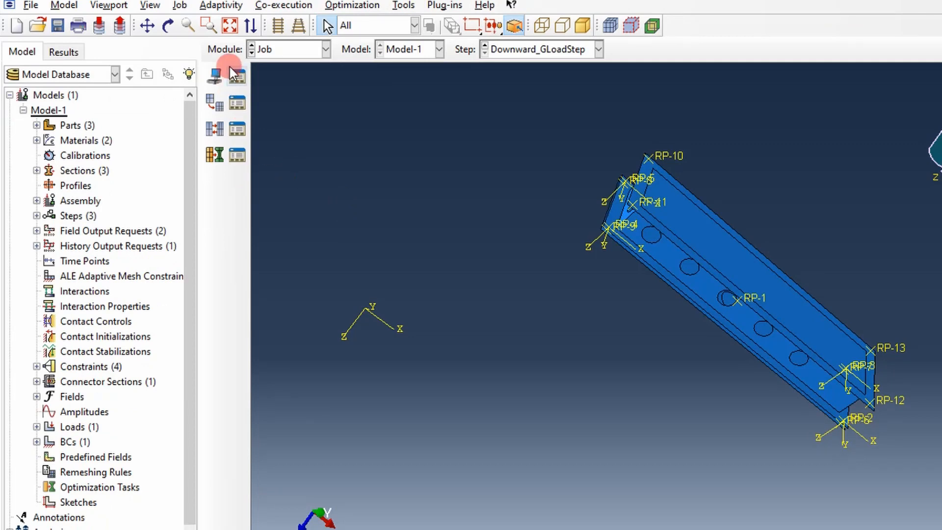
{"action": "left_click", "coordinate": [230, 67]}
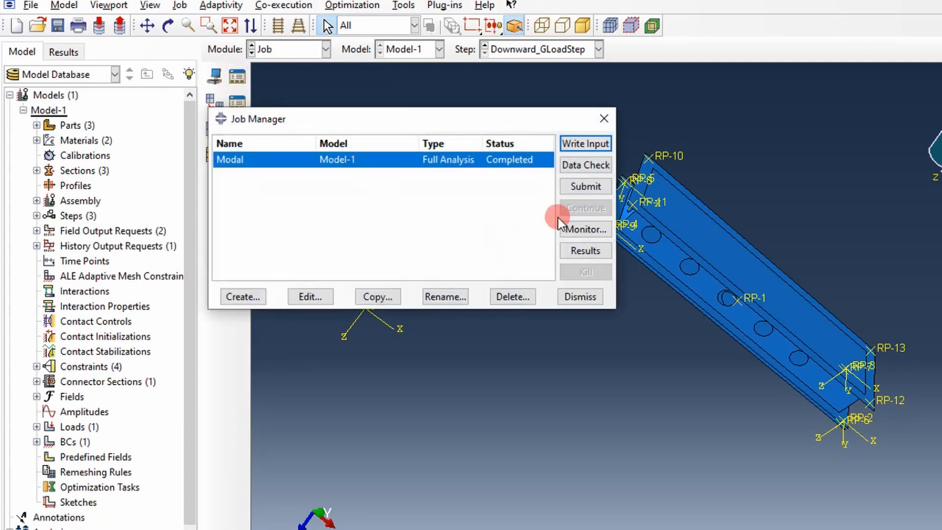
{"action": "left_click", "coordinate": [253, 297]}
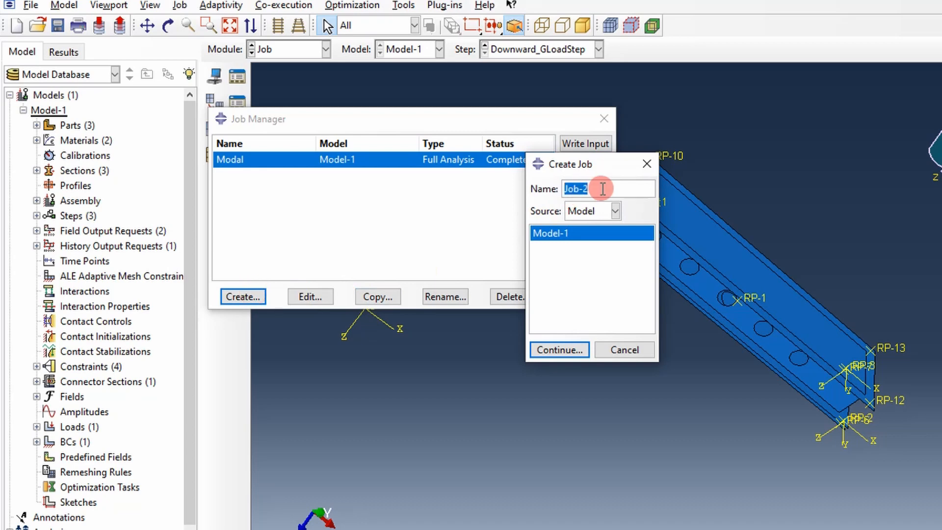
{"action": "type", "text": "GLoad"}
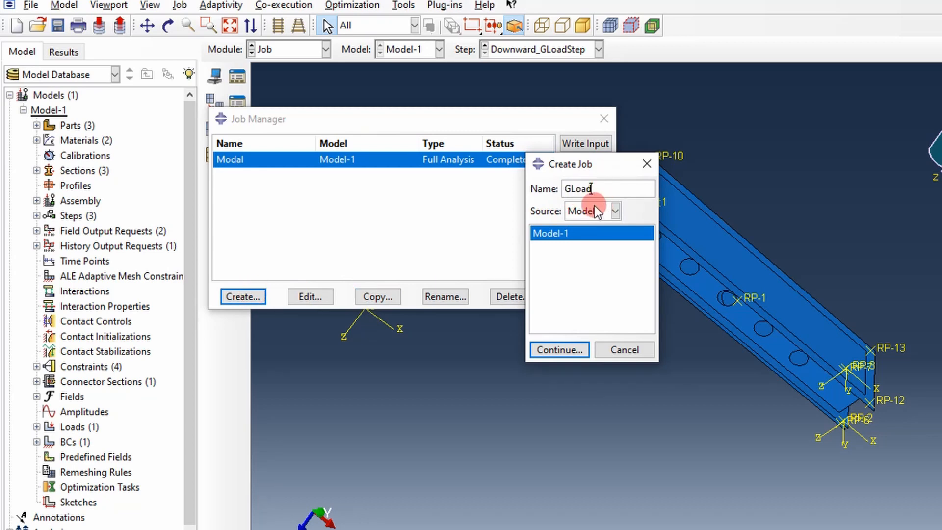
{"action": "left_click", "coordinate": [554, 350]}
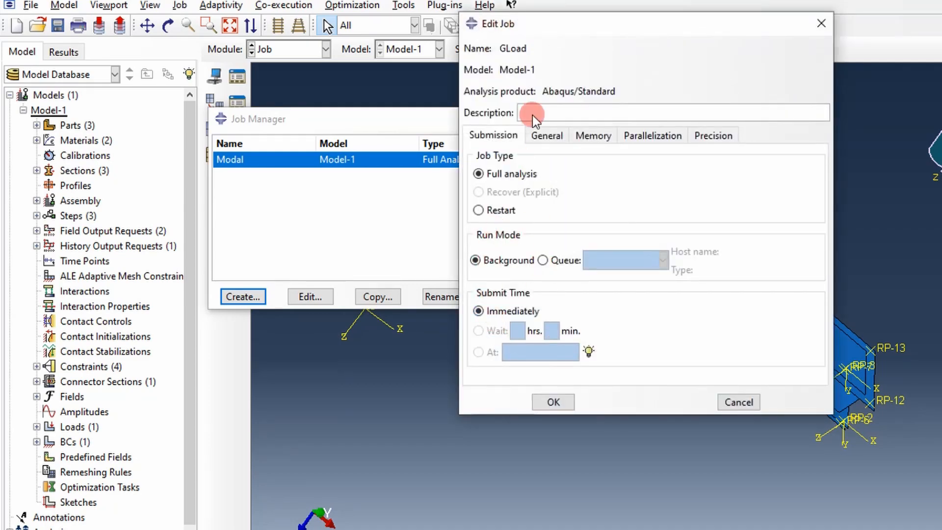
{"action": "left_click", "coordinate": [531, 113]}
{"action": "left_click", "coordinate": [554, 401]}
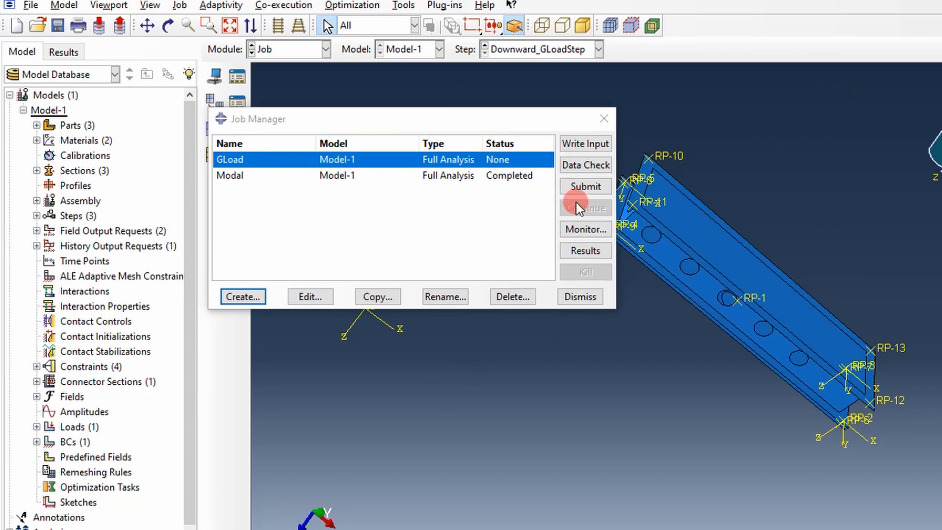
Step: Submit the GLoad job for analysis and open its results in the Visualization module once the run is complete
{"action": "left_click", "coordinate": [575, 186]}
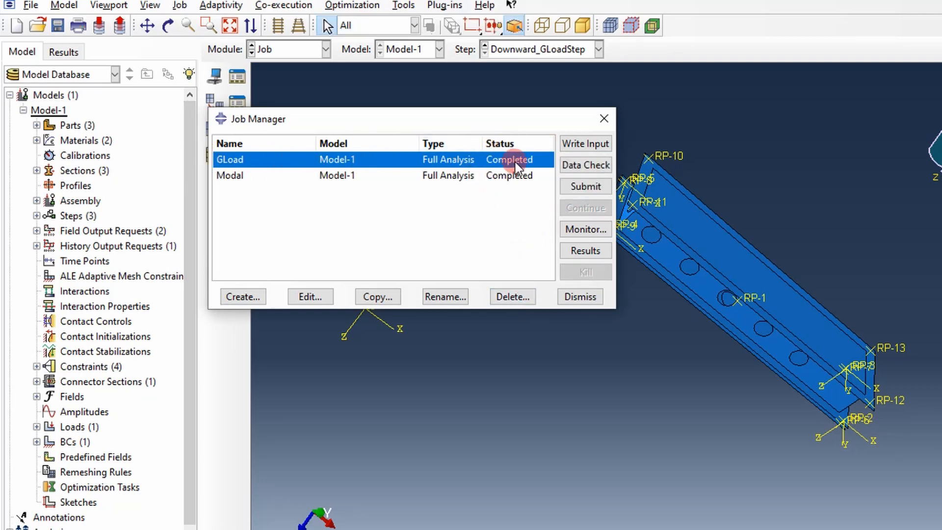
{"action": "left_click", "coordinate": [579, 251]}
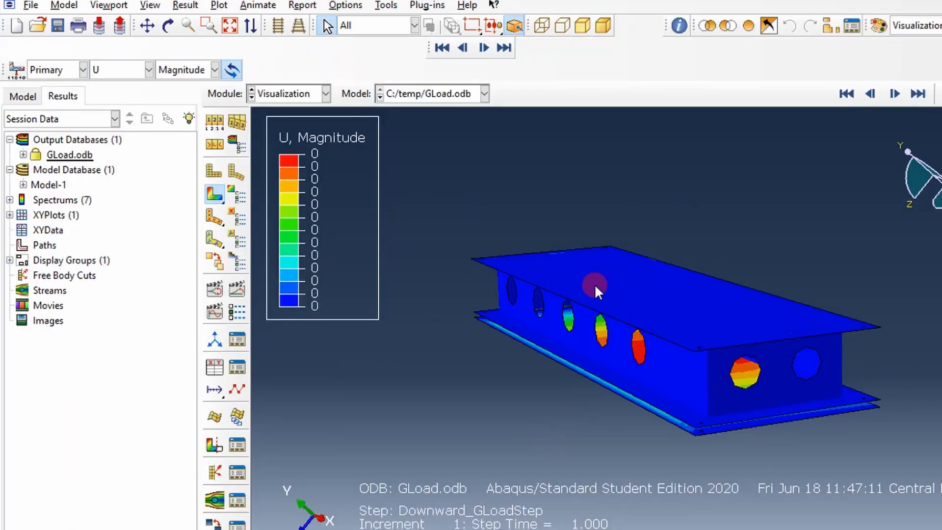
{"action": "left_click_drag", "start_coordinate": [680, 316], "coordinate": [659, 319], "text": "ctrl+alt"}
{"action": "left_click_drag", "start_coordinate": [587, 319], "coordinate": [597, 320], "text": "ctrl+alt"}
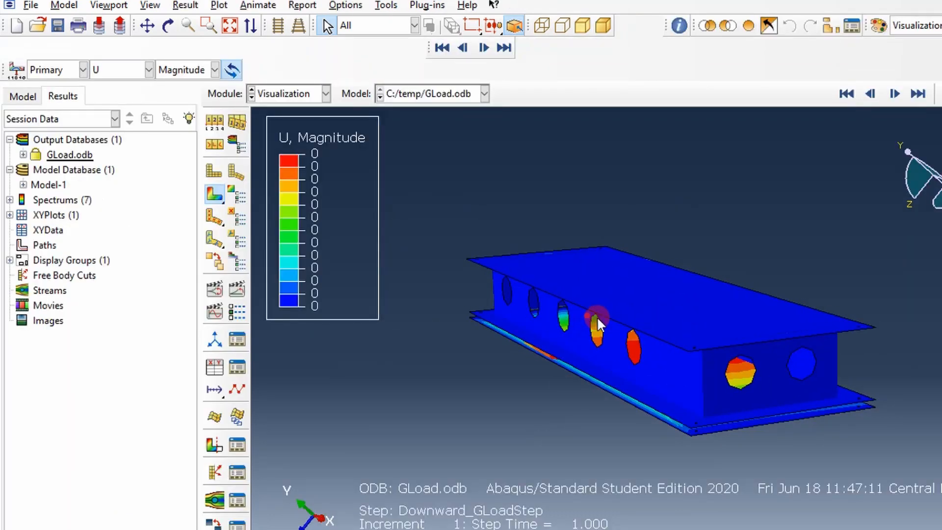
Step: Change the contour plot's primary output variable to stress S with the Mises invariant
{"action": "left_click", "coordinate": [126, 69]}
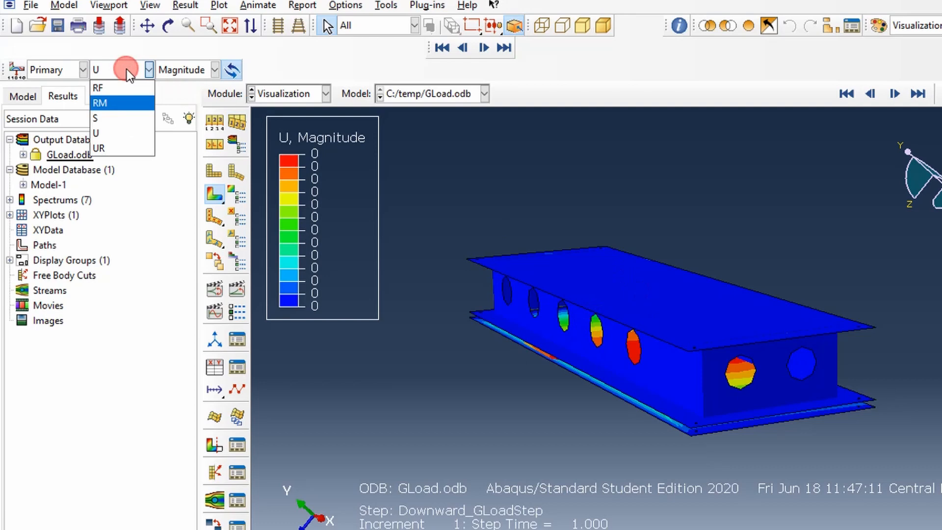
{"action": "left_click", "coordinate": [107, 118]}
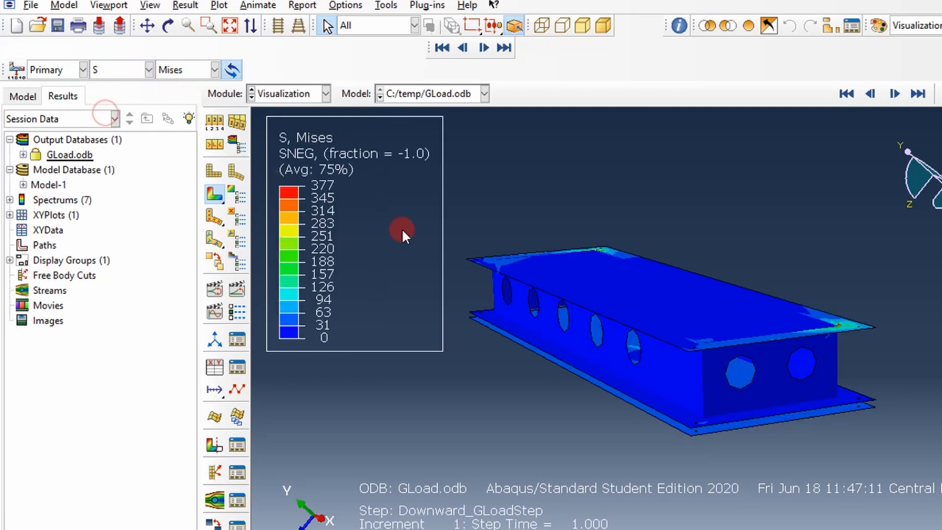
{"action": "left_click_drag", "start_coordinate": [618, 291], "coordinate": [522, 310], "text": "ctrl+alt"}
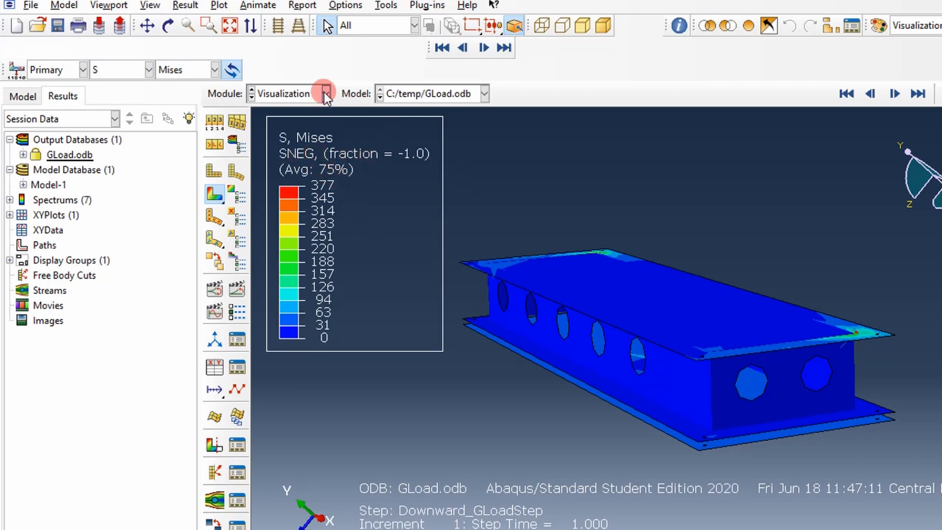
Step: Set the active section point location to Envelope, with Max absolute value criteria at the integration point, and confirm
{"action": "left_click", "coordinate": [185, 5]}
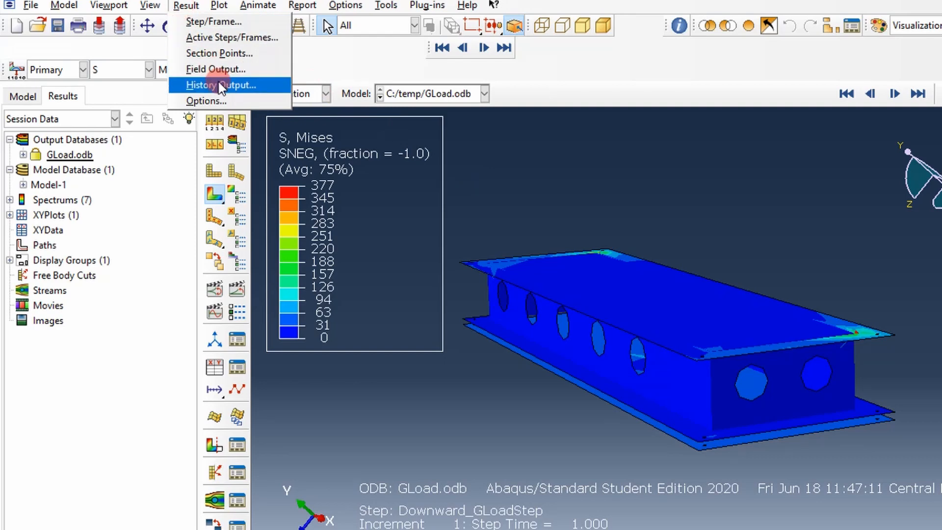
{"action": "left_click", "coordinate": [219, 54]}
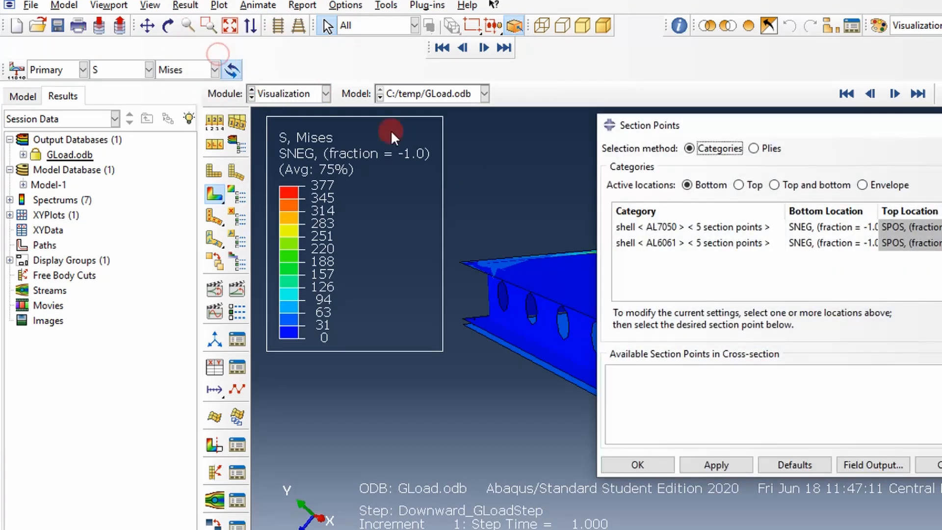
{"action": "left_click_drag", "start_coordinate": [693, 129], "coordinate": [337, 149]}
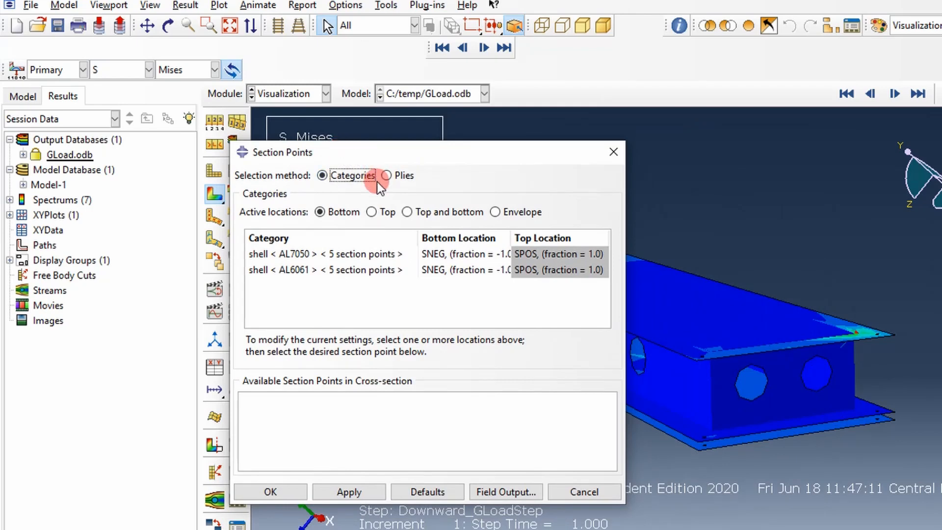
{"action": "left_click_drag", "start_coordinate": [412, 155], "coordinate": [693, 142]}
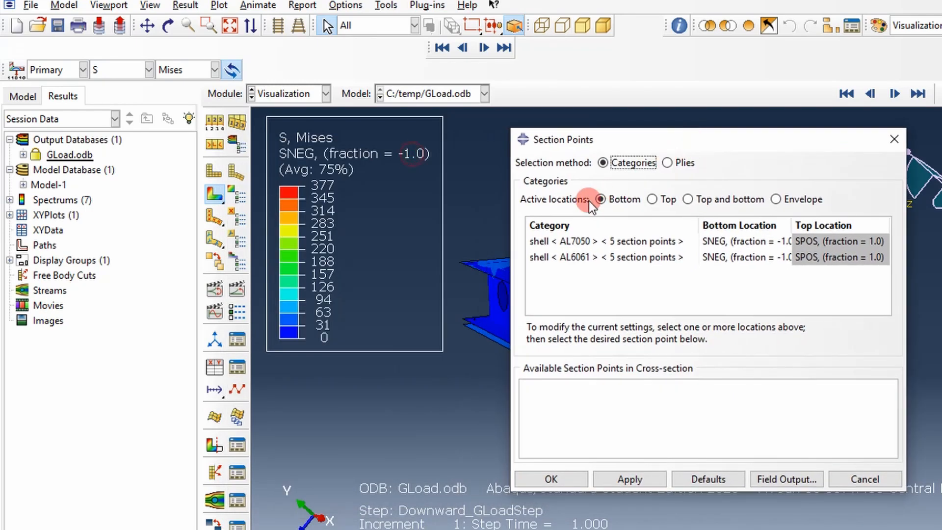
{"action": "left_click", "coordinate": [599, 199]}
{"action": "left_click", "coordinate": [777, 199]}
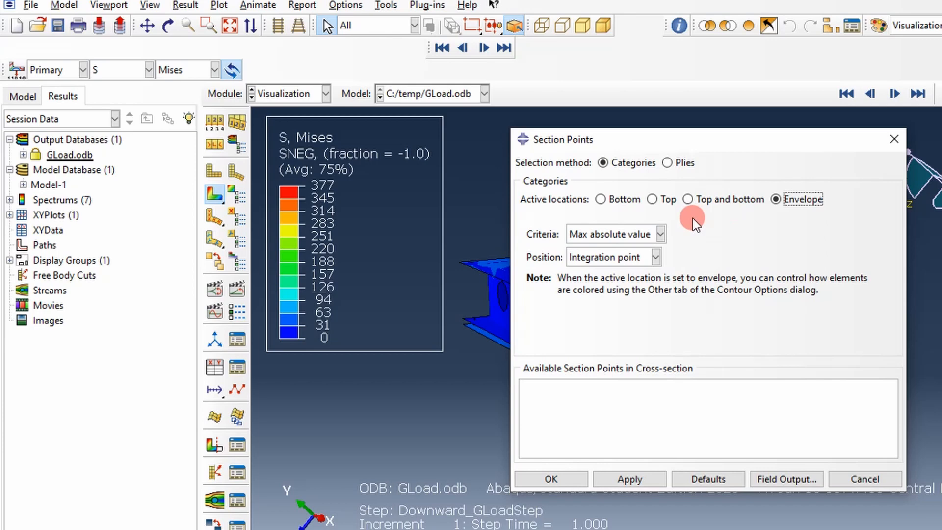
{"action": "left_click", "coordinate": [659, 234]}
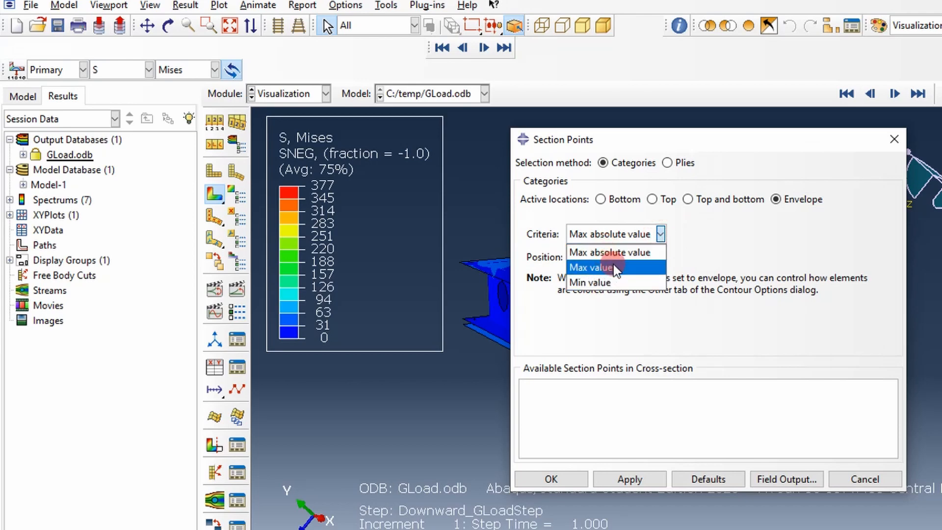
{"action": "left_click", "coordinate": [618, 253]}
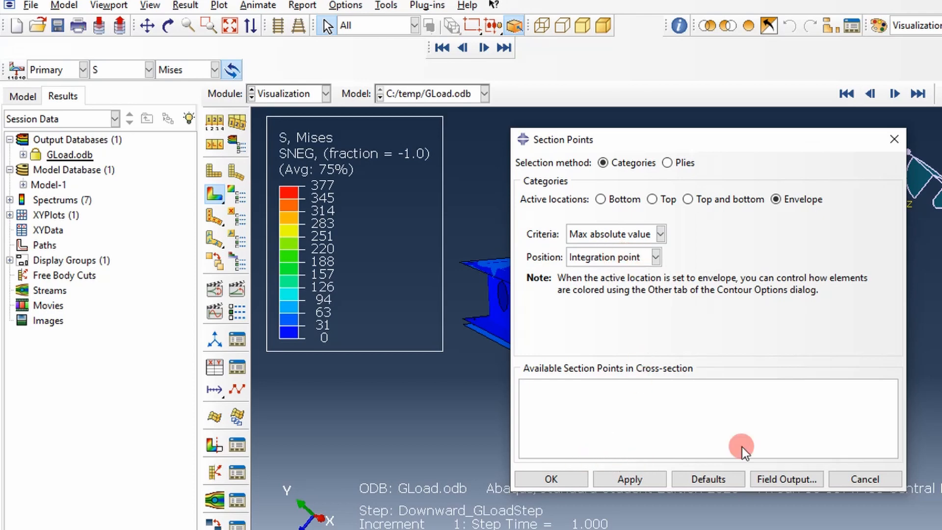
{"action": "left_click", "coordinate": [574, 480]}
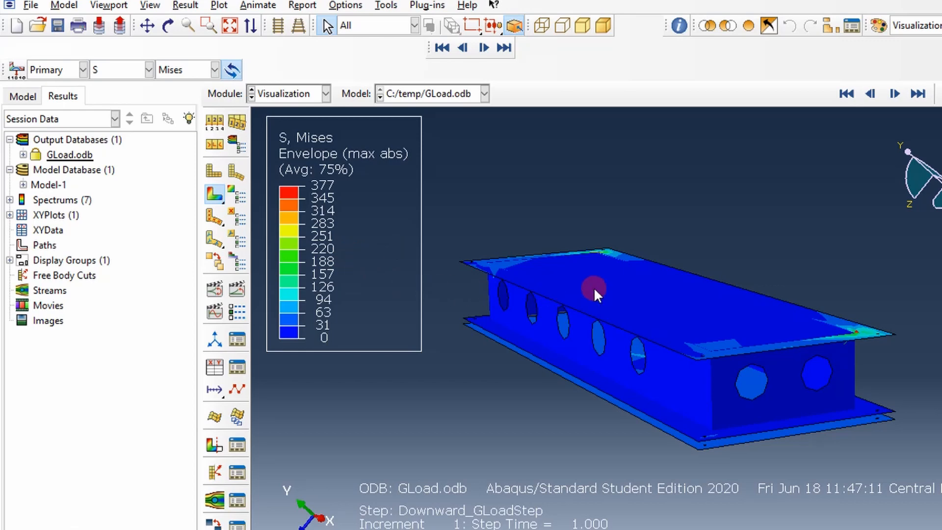
{"action": "mouse_move", "coordinate": [594, 289]}
{"action": "left_mouse_down", "text": "ctrl+alt"}
{"action": "mouse_move", "coordinate": [578, 307]}
{"action": "mouse_move", "coordinate": [586, 298]}
{"action": "left_mouse_up", "text": "ctrl+alt"}
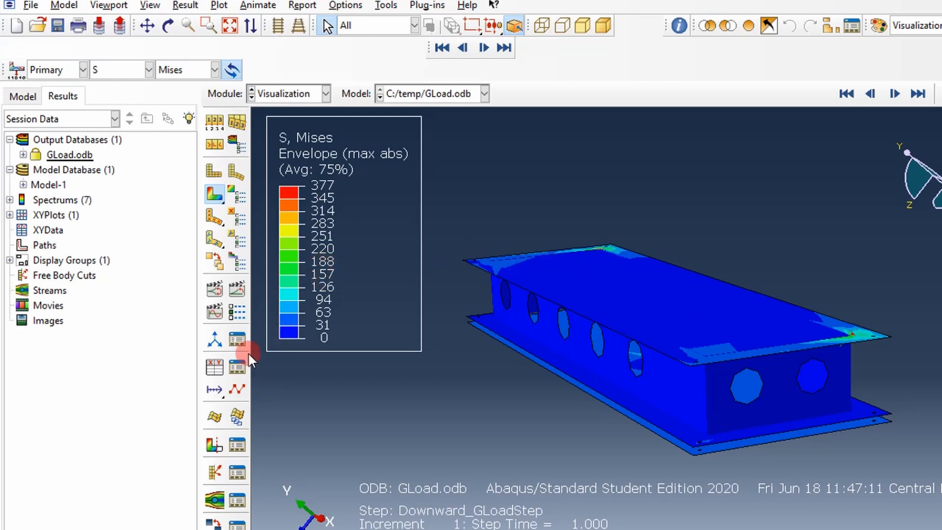
Step: Start creating XY data from ODB history output and select the four RF3 reaction forces for nodes 10 to 13 in RP_BC
{"action": "left_click", "coordinate": [210, 371]}
{"action": "left_click", "coordinate": [36, 168]}
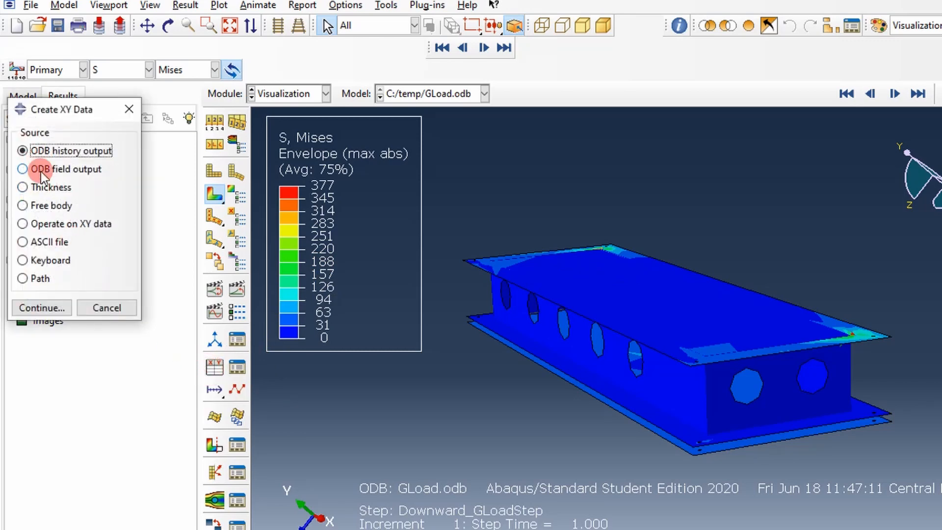
{"action": "left_click", "coordinate": [44, 302]}
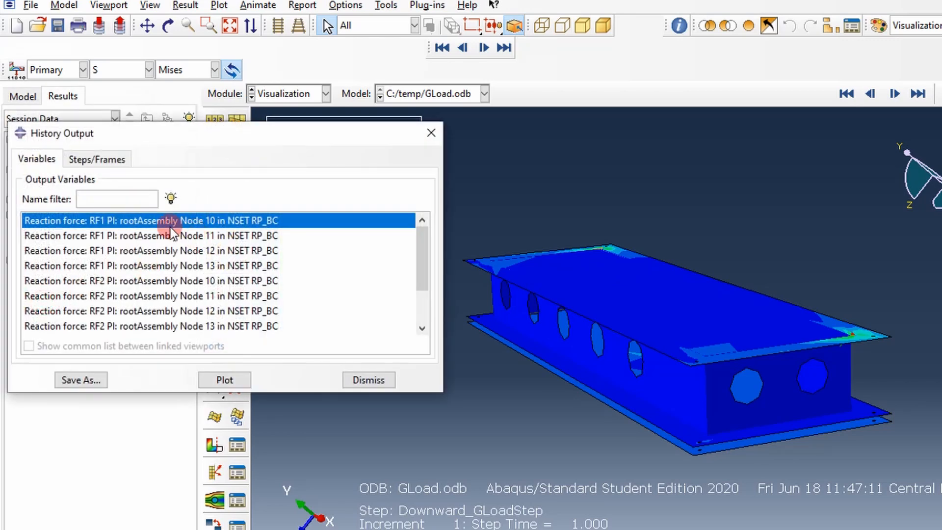
{"action": "left_click_drag", "start_coordinate": [180, 128], "coordinate": [272, 108]}
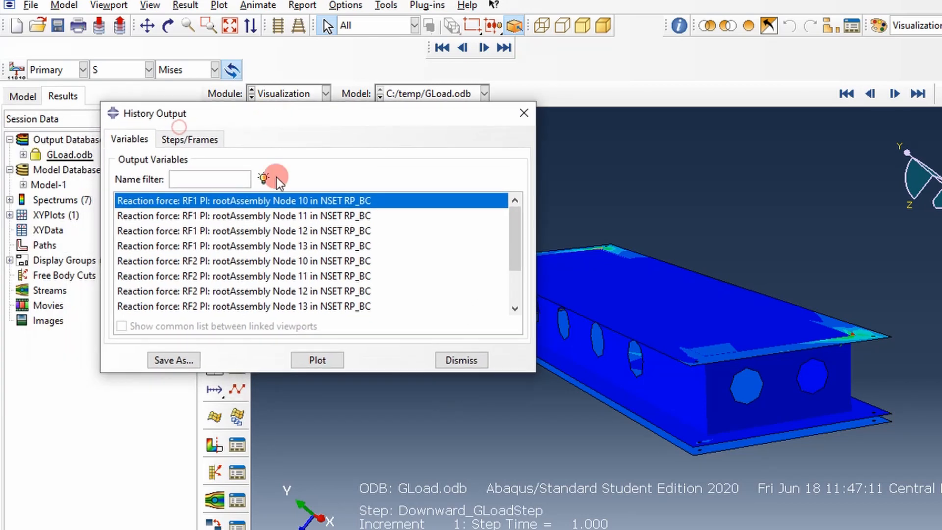
{"action": "scroll", "coordinate": [248, 272], "scroll_direction": "down", "scroll_amount": 1}
{"action": "scroll", "coordinate": [231, 276], "scroll_direction": "down", "scroll_amount": 2}
{"action": "left_click", "coordinate": [189, 262]}
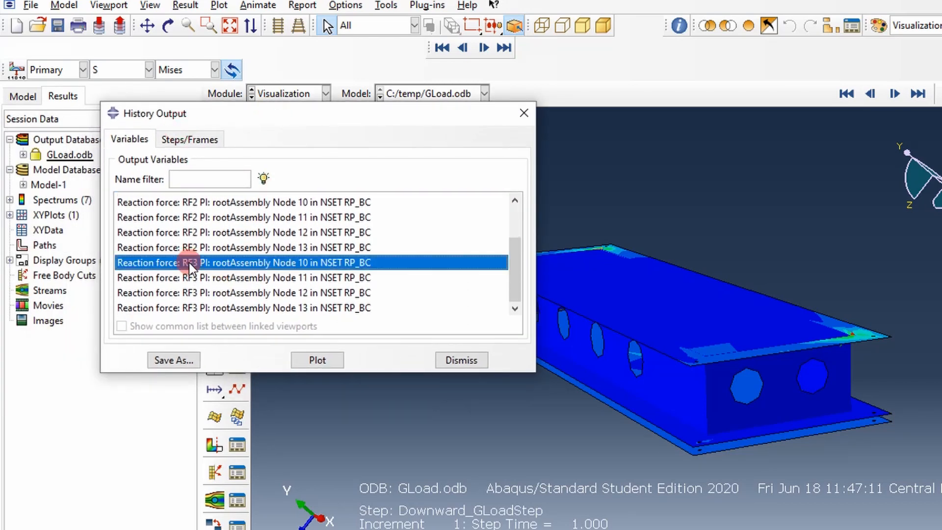
{"action": "left_click_drag", "start_coordinate": [189, 278], "coordinate": [188, 309]}
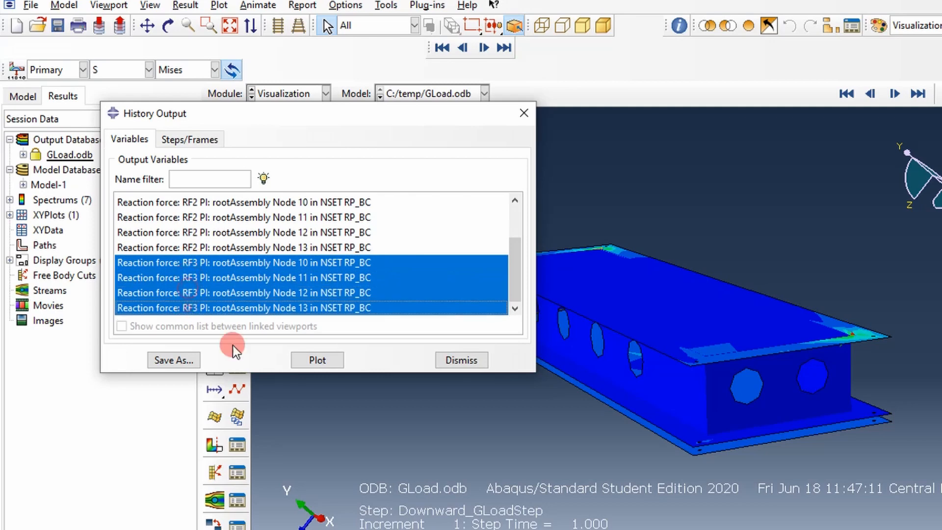
Step: Save the selected reaction forces with the sum operation as XY data named BC_RF3 and close the history output dialog
{"action": "left_click", "coordinate": [180, 361]}
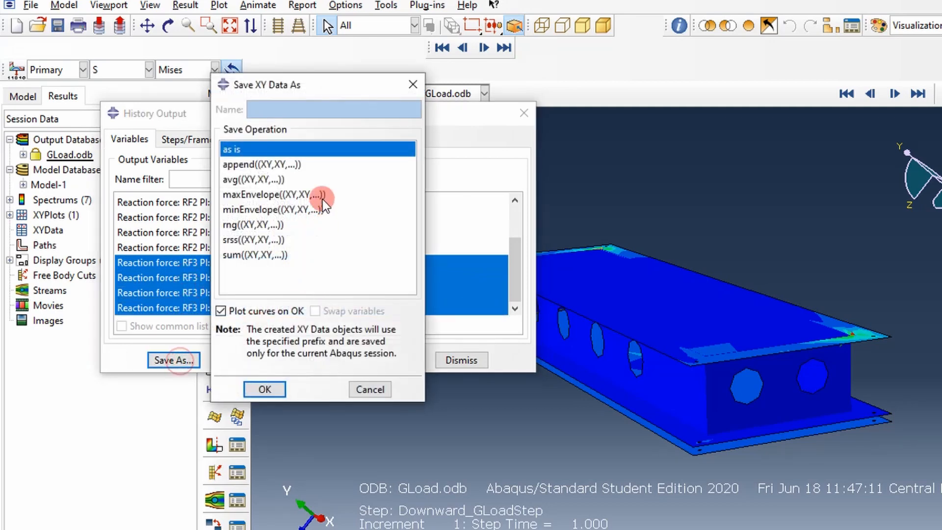
{"action": "left_click", "coordinate": [253, 255]}
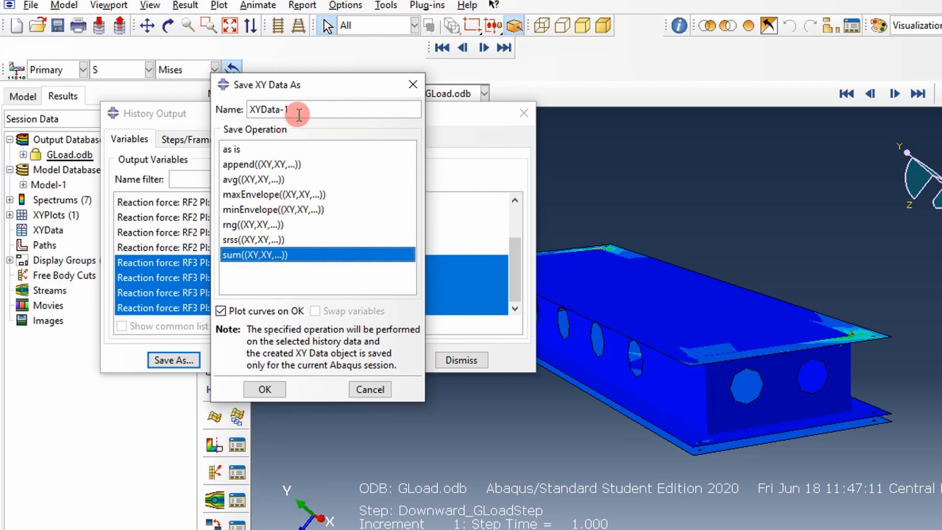
{"action": "left_click_drag", "start_coordinate": [295, 110], "coordinate": [204, 129]}
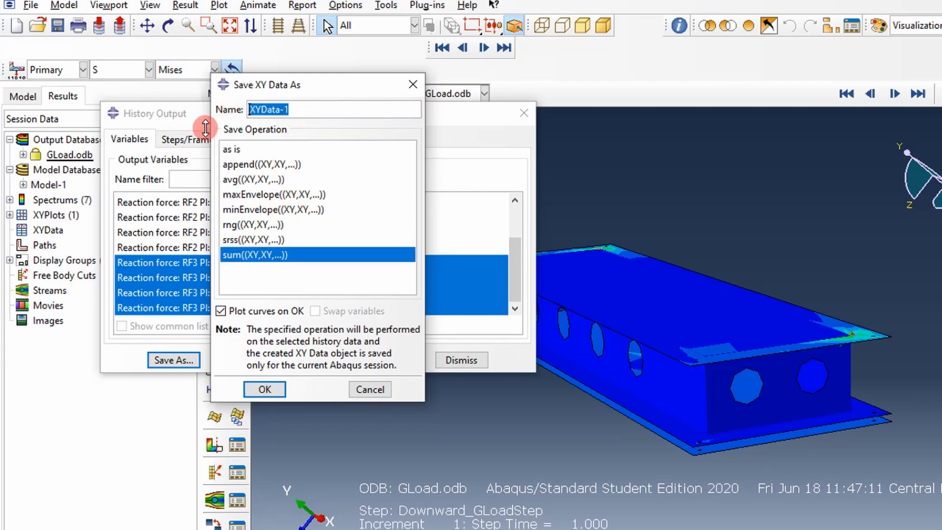
{"action": "type", "text": "BC"}
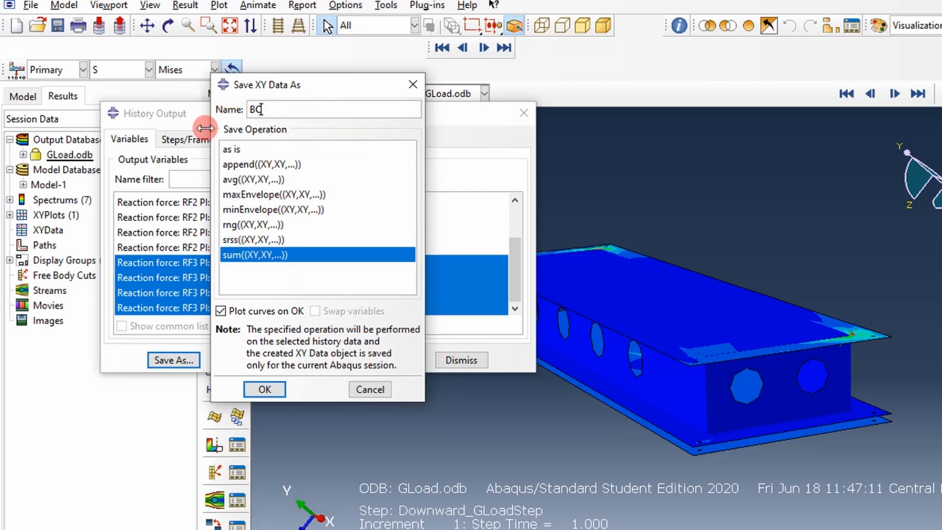
{"action": "type", "text": "_RF3"}
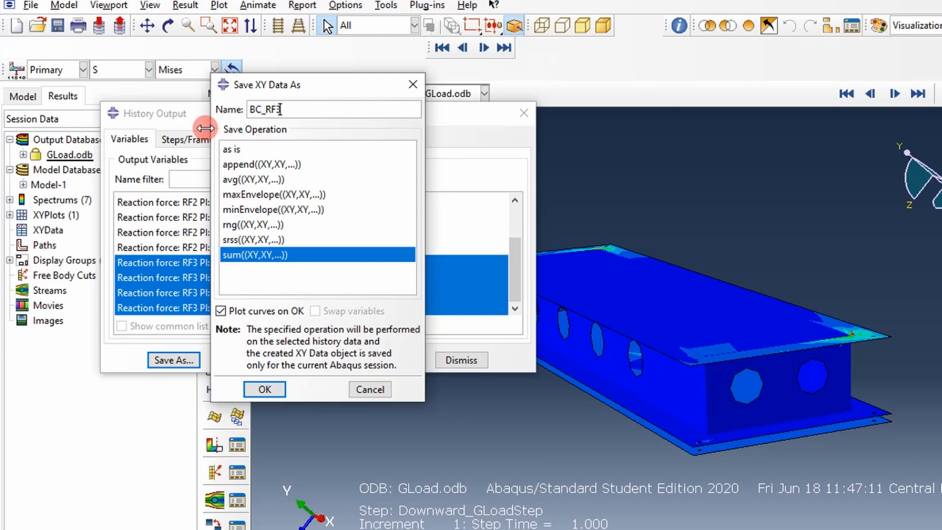
{"action": "left_click", "coordinate": [276, 391]}
{"action": "left_click", "coordinate": [529, 110]}
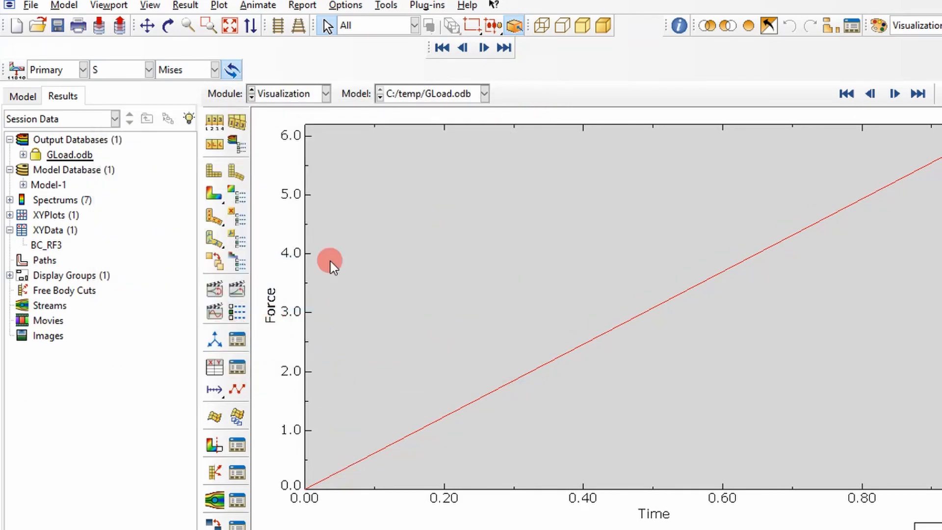
Step: Redisplay the stress contours, open the BC_RF3 data table, and select its force value at time 1
{"action": "left_click", "coordinate": [215, 196]}
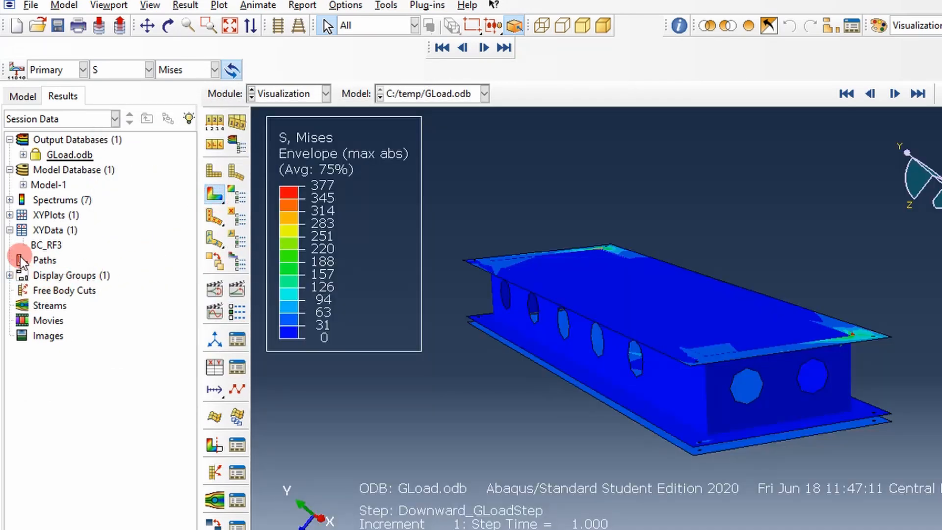
{"action": "left_click", "coordinate": [37, 245]}
{"action": "left_click", "coordinate": [10, 229]}
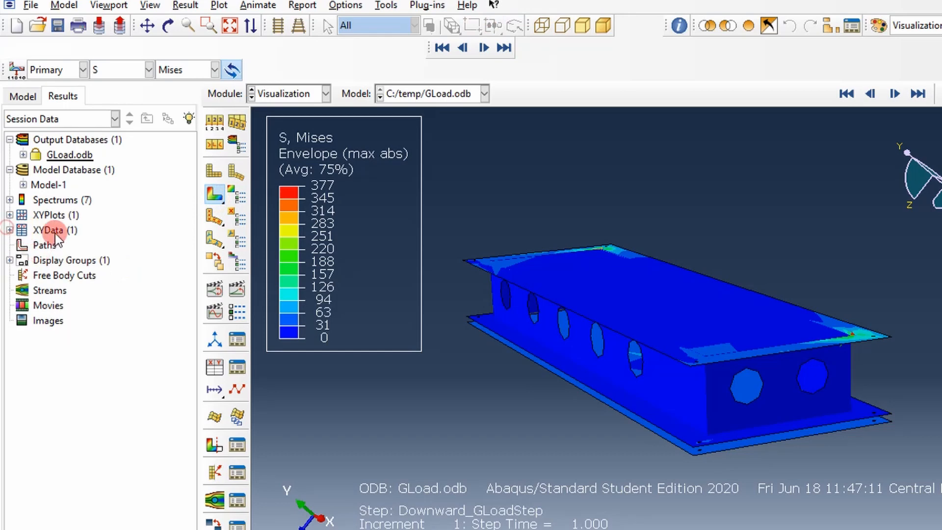
{"action": "left_click", "coordinate": [10, 230]}
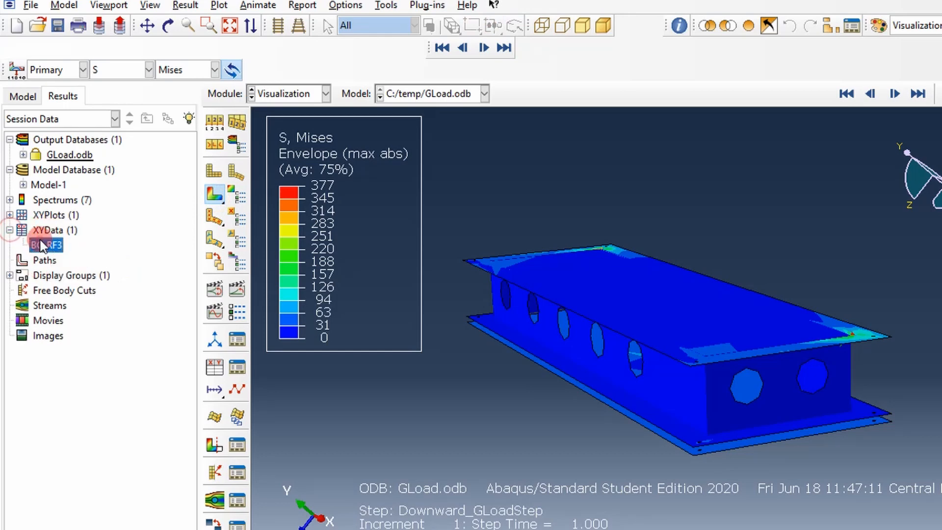
{"action": "right_click", "coordinate": [44, 246]}
{"action": "left_click", "coordinate": [72, 279]}
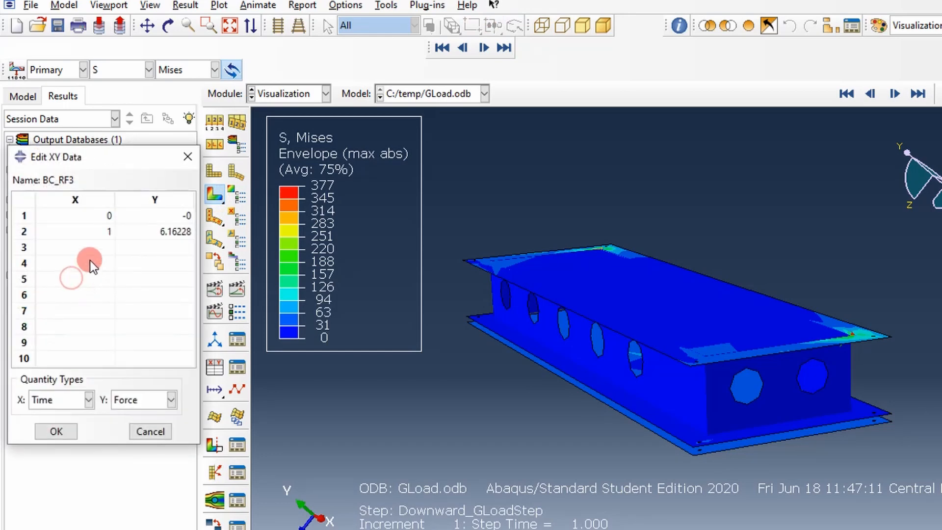
{"action": "double_click", "coordinate": [169, 231]}
{"action": "key", "text": "ctrl+c"}
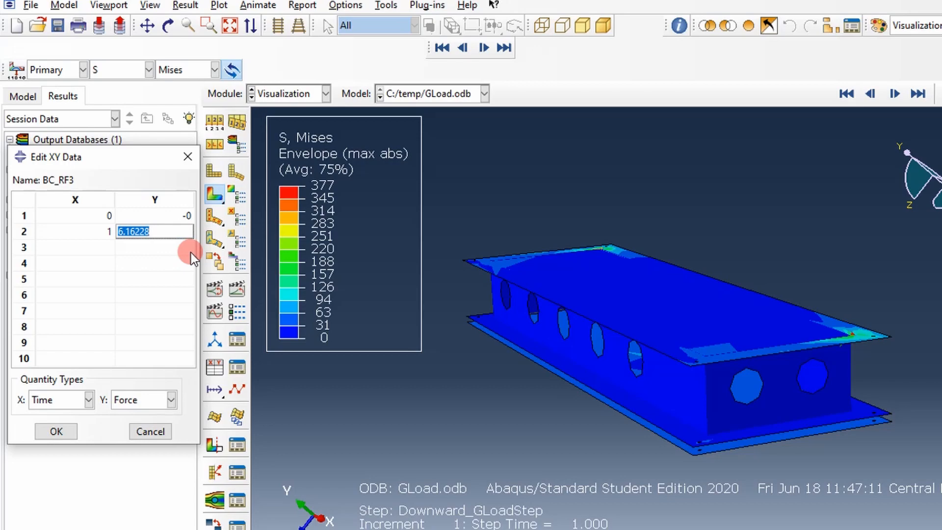
{"action": "left_click", "coordinate": [546, 216]}
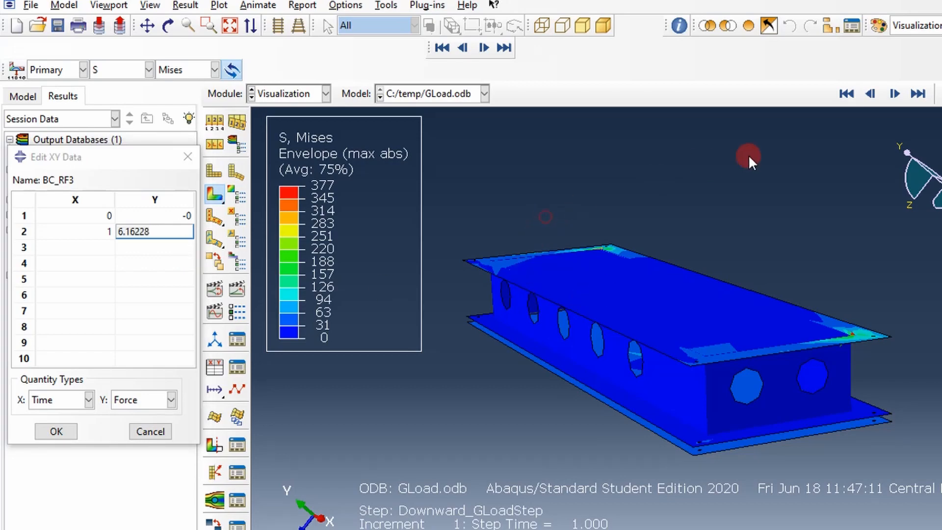
Step: Switch to the ShellModel workbook in Excel, paste the boundary reaction force 6.16228 into cell F1, and enter the unit lbf in G1
{"action": "mouse_move", "coordinate": [941, 273]}
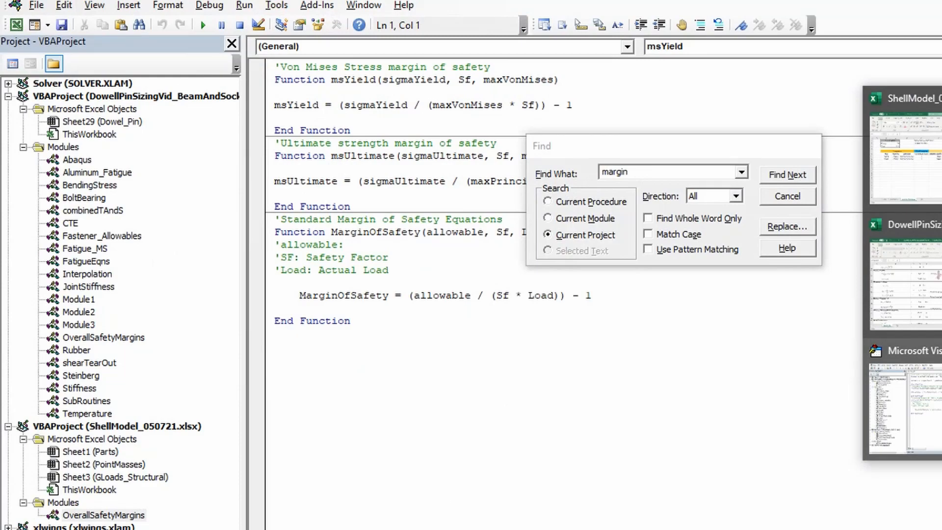
{"action": "left_click", "coordinate": [905, 157]}
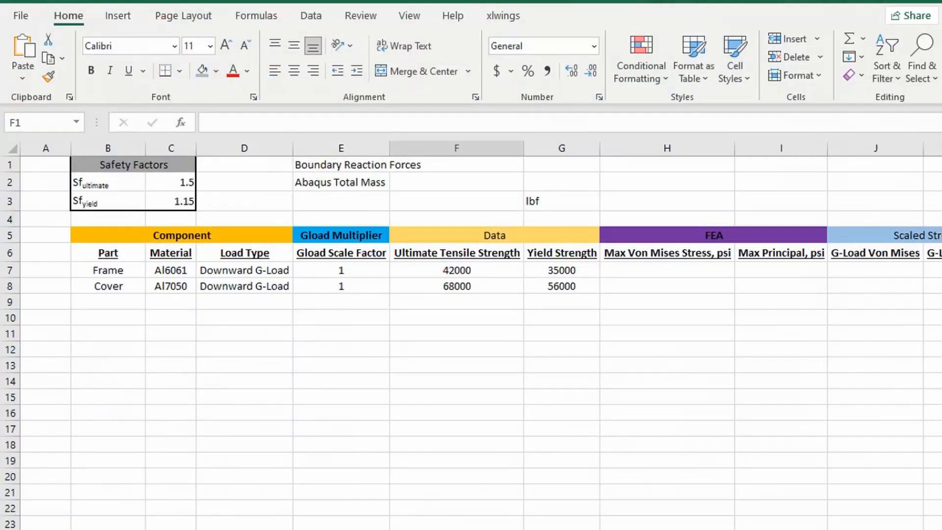
{"action": "left_click", "coordinate": [544, 189]}
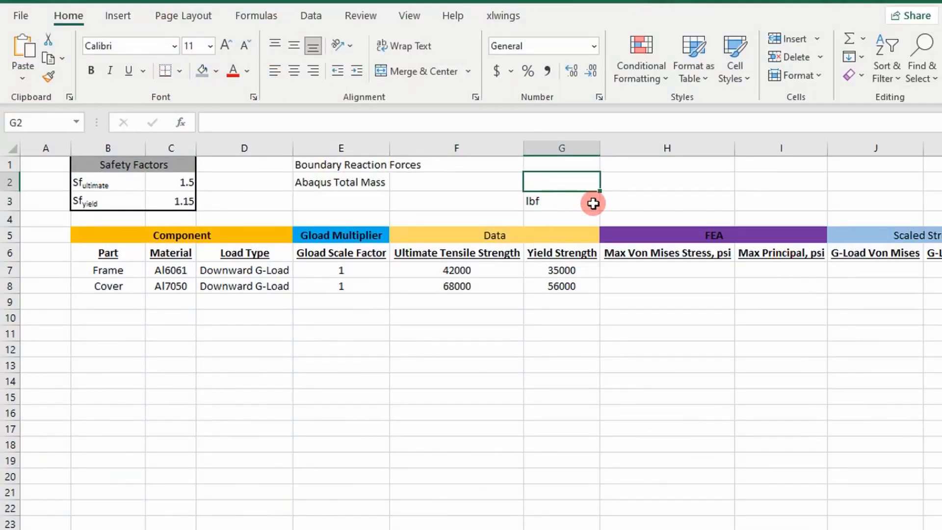
{"action": "key", "text": "Up"}
{"action": "key", "text": "Left"}
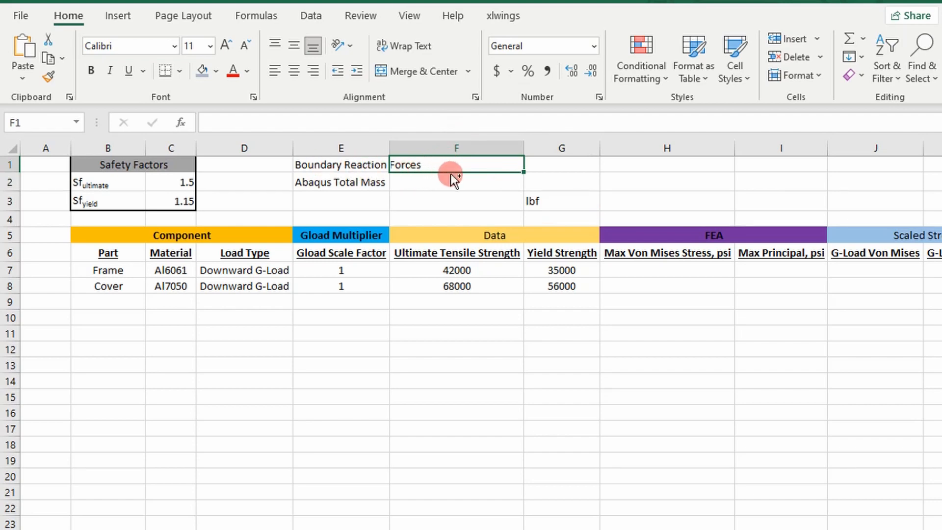
{"action": "key", "text": "ctrl+v"}
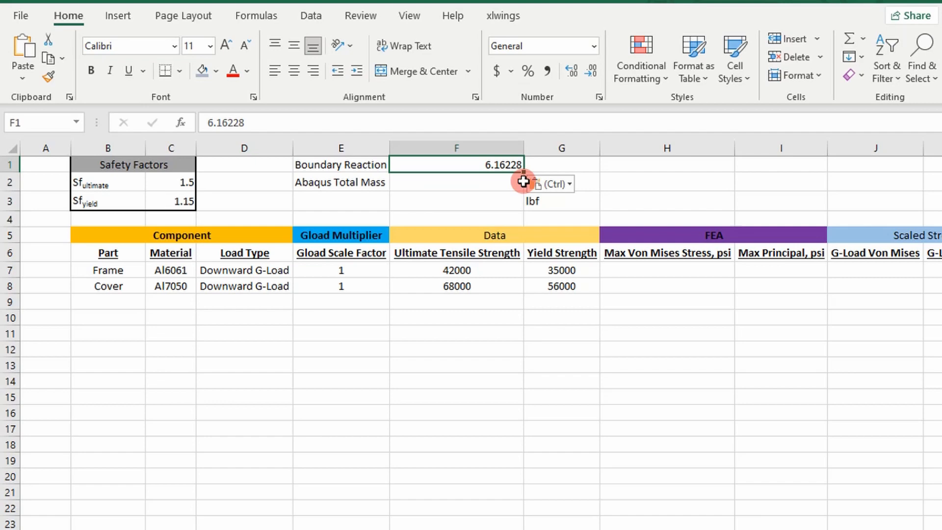
{"action": "left_click", "coordinate": [559, 163]}
{"action": "type", "text": "lbf"}
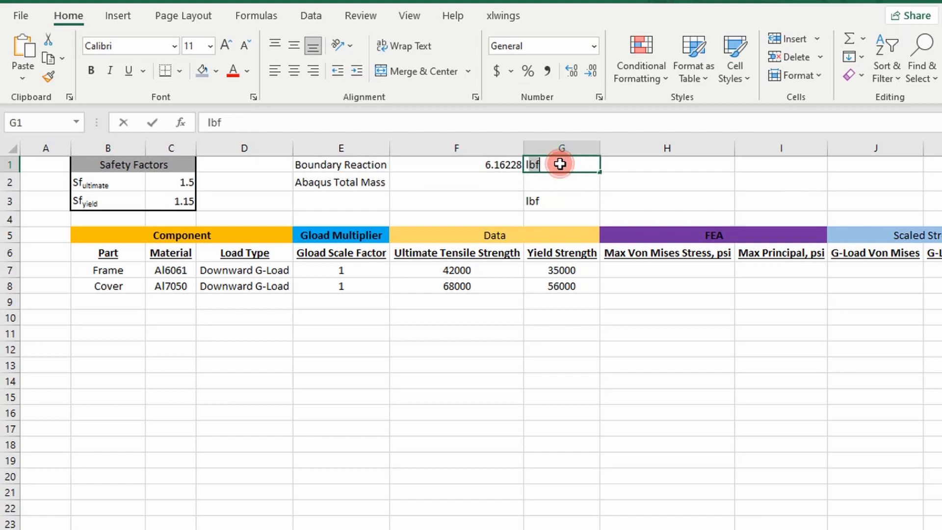
{"action": "key", "text": "Return"}
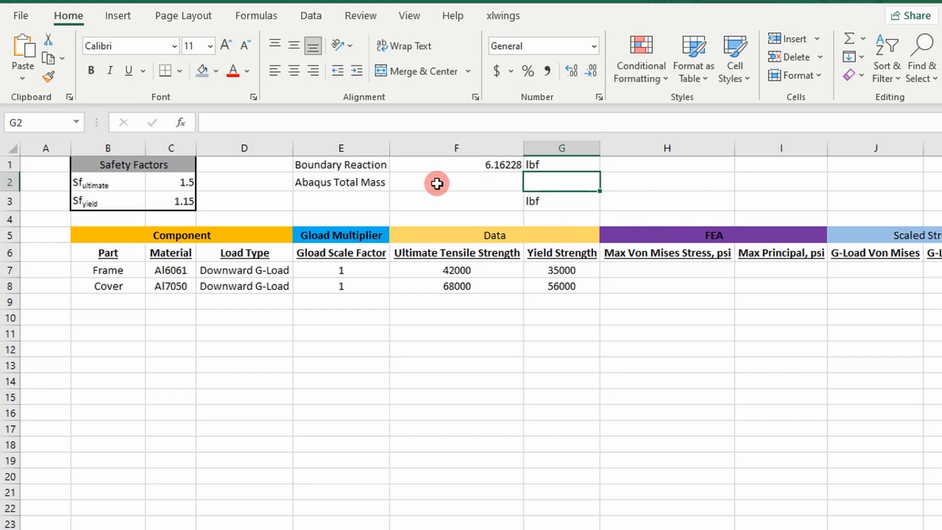
Step: Switch to the C:\temp folder in File Explorer and open the GLoads DAT file in Notepad++
{"action": "key", "text": "alt+Tab"}
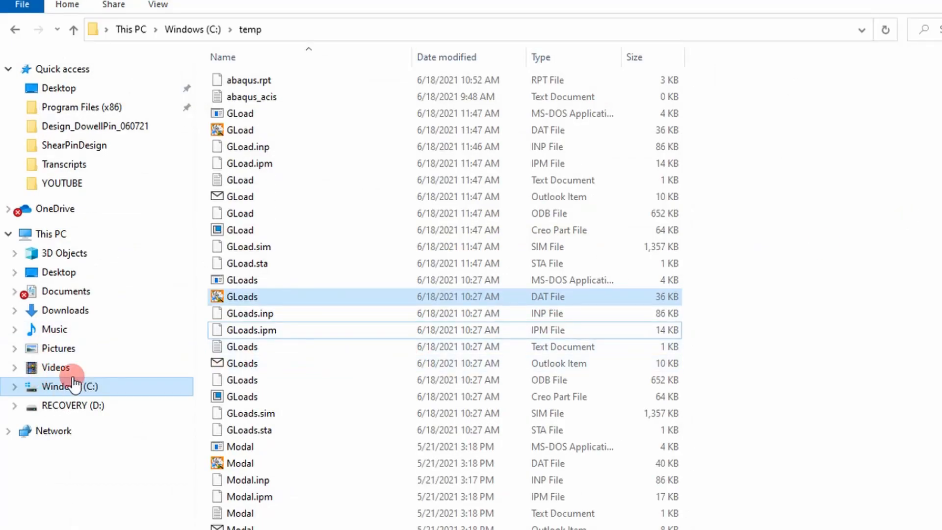
{"action": "right_click", "coordinate": [515, 298]}
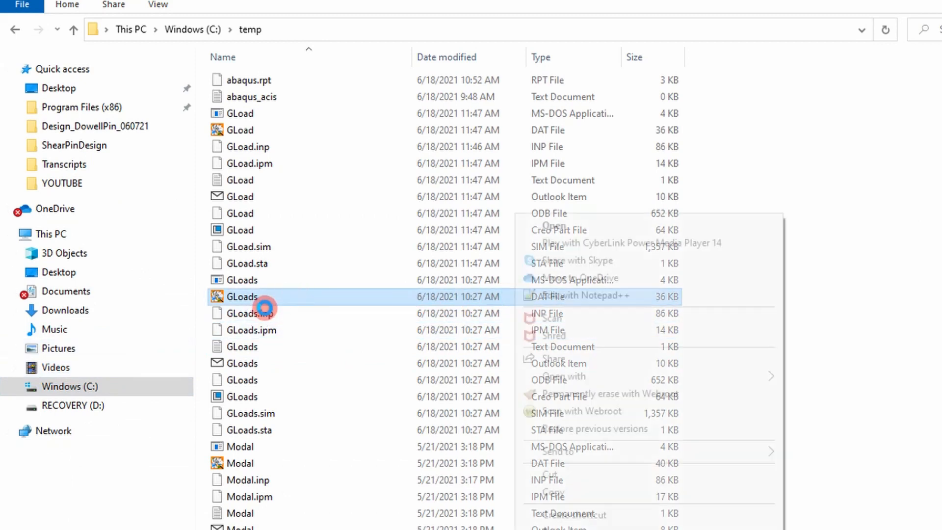
{"action": "left_click", "coordinate": [578, 296]}
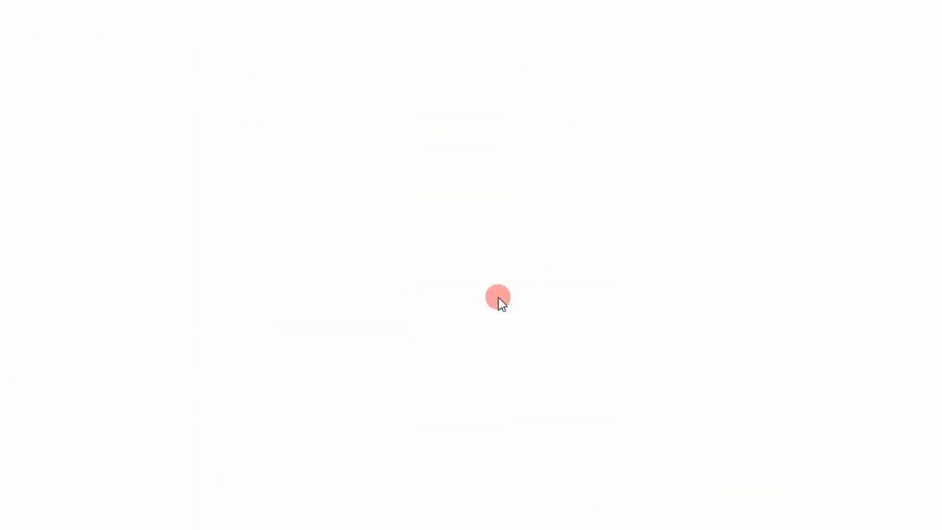
Step: Copy the value under TOTAL MASS OF MODEL in GLoads.dat and close the file
{"action": "scroll", "coordinate": [488, 253], "scroll_direction": "down", "scroll_amount": 20}
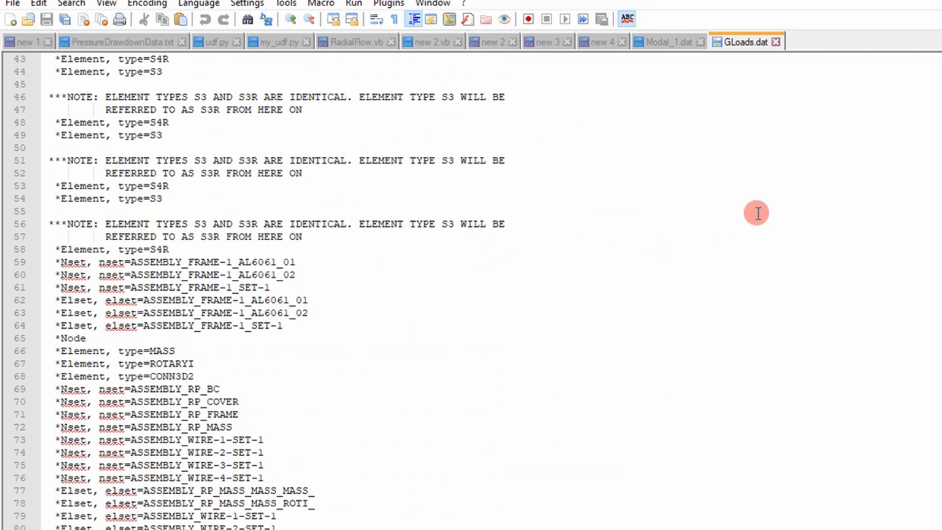
{"action": "scroll", "coordinate": [885, 179], "scroll_direction": "down", "scroll_amount": 9}
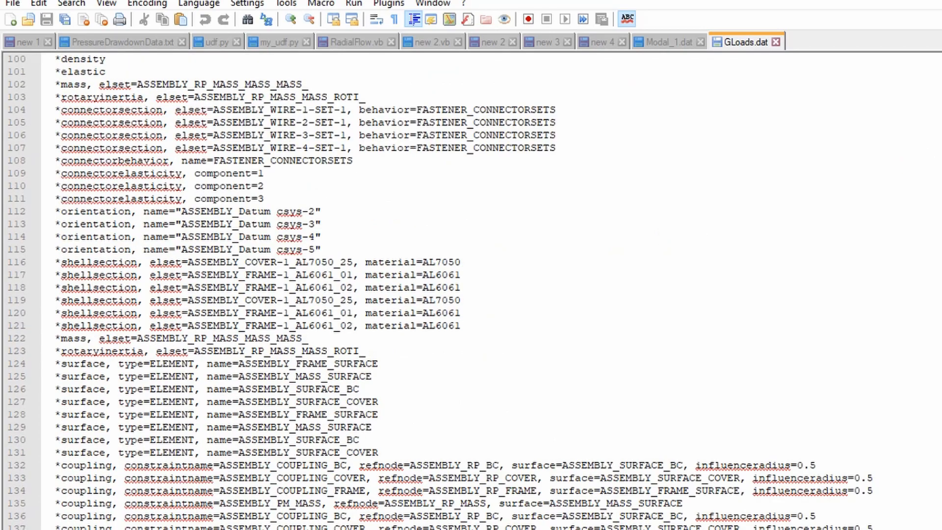
{"action": "scroll", "coordinate": [940, 293], "scroll_direction": "down", "scroll_amount": 20}
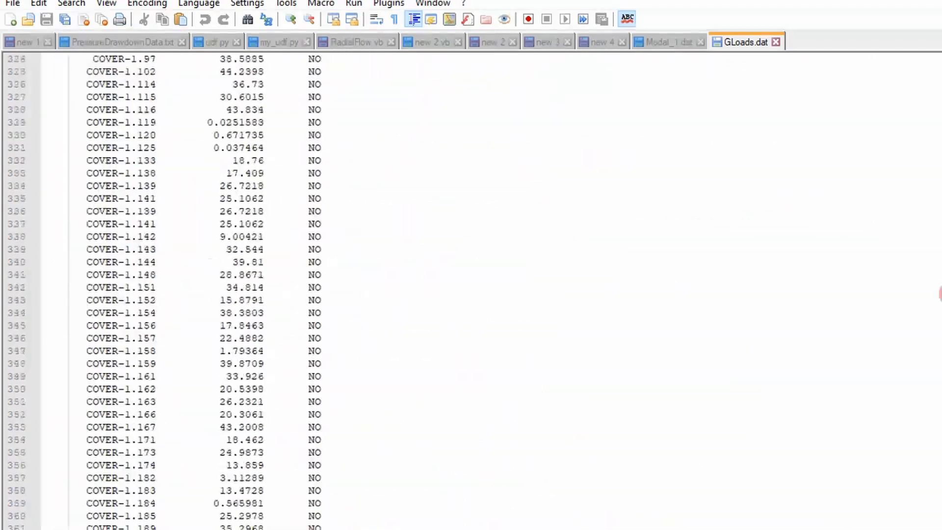
{"action": "scroll", "coordinate": [939, 293], "scroll_direction": "down", "scroll_amount": 20}
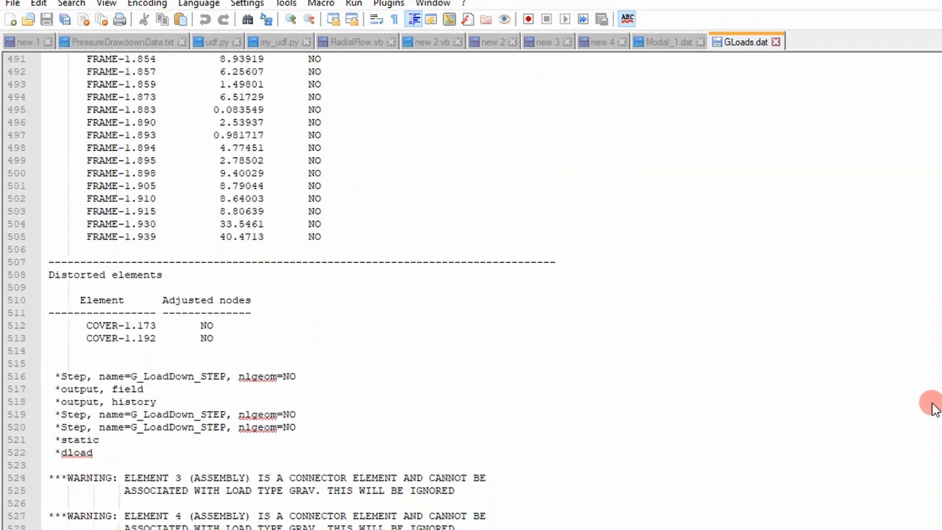
{"action": "scroll", "coordinate": [932, 408], "scroll_direction": "down", "scroll_amount": 20}
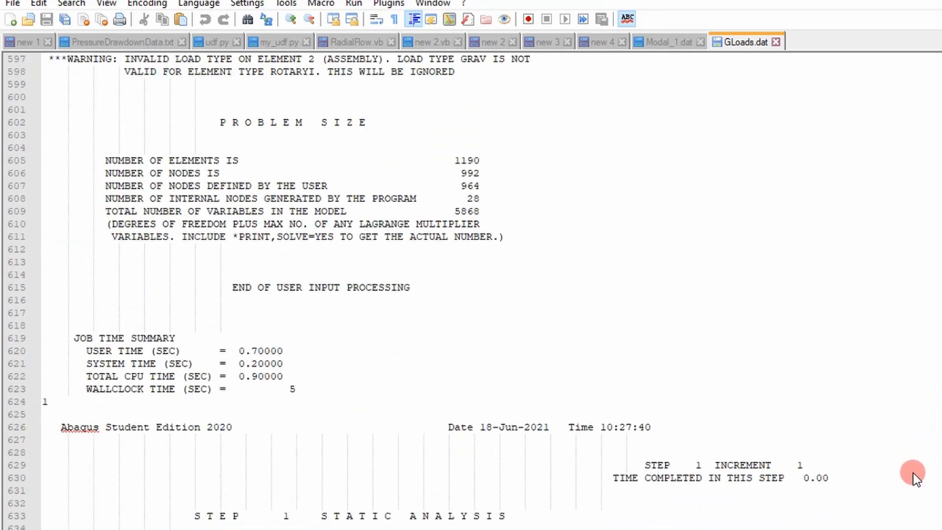
{"action": "scroll", "coordinate": [914, 475], "scroll_direction": "down", "scroll_amount": 9}
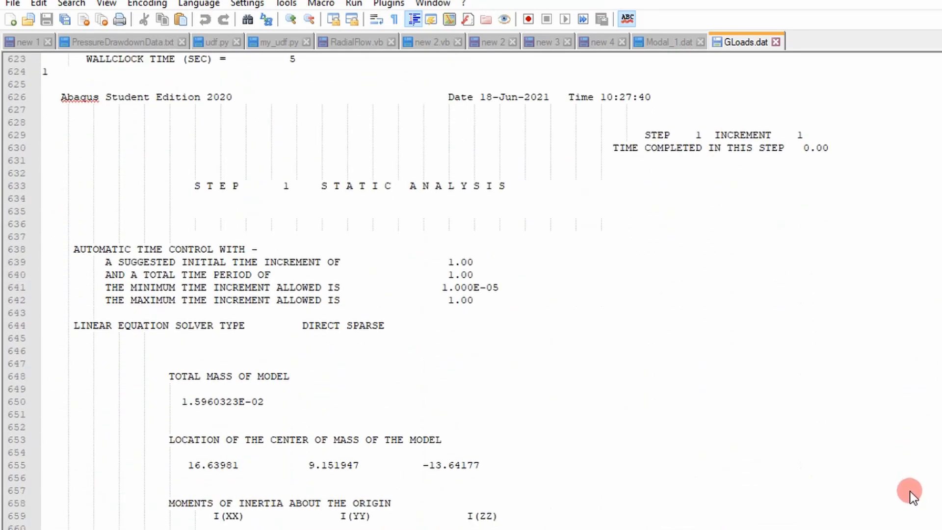
{"action": "scroll", "coordinate": [910, 492], "scroll_direction": "down", "scroll_amount": 4}
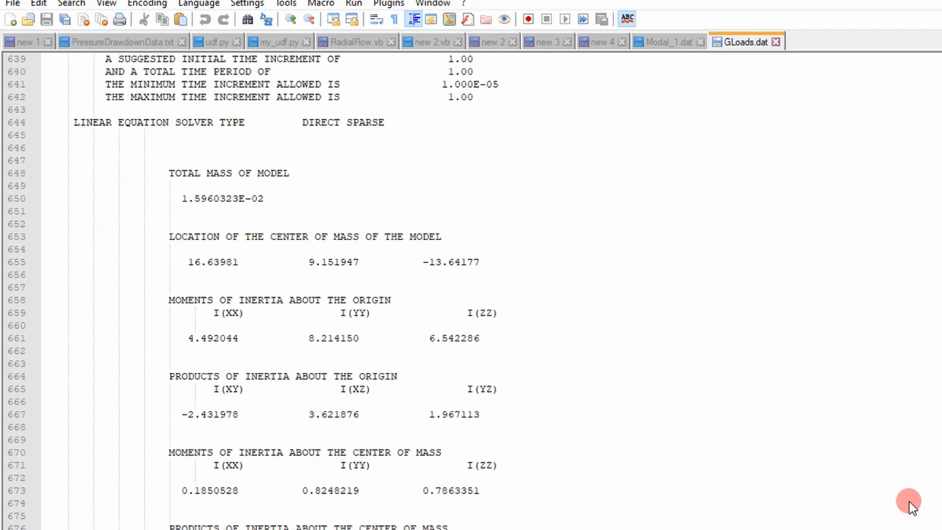
{"action": "scroll", "coordinate": [909, 502], "scroll_direction": "up", "scroll_amount": 2}
{"action": "scroll", "coordinate": [505, 316], "scroll_direction": "down", "scroll_amount": 5}
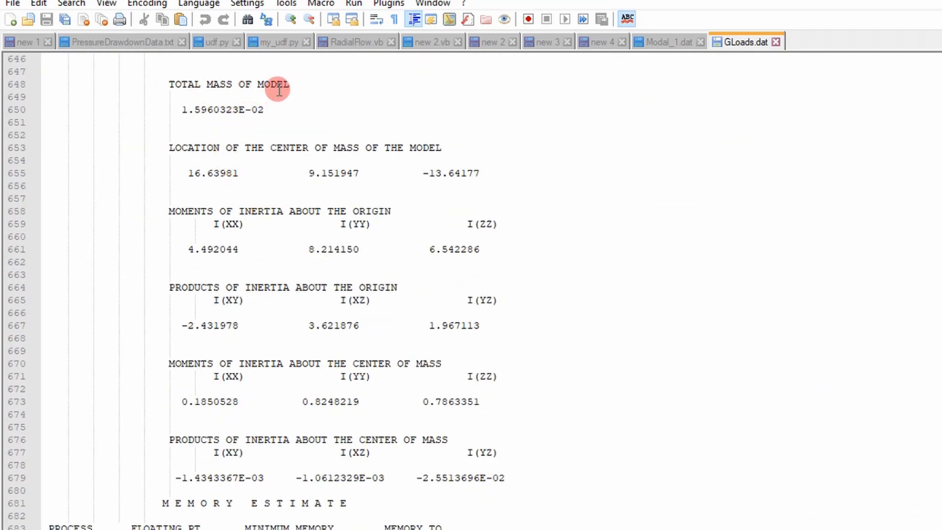
{"action": "left_click_drag", "start_coordinate": [268, 111], "coordinate": [177, 110]}
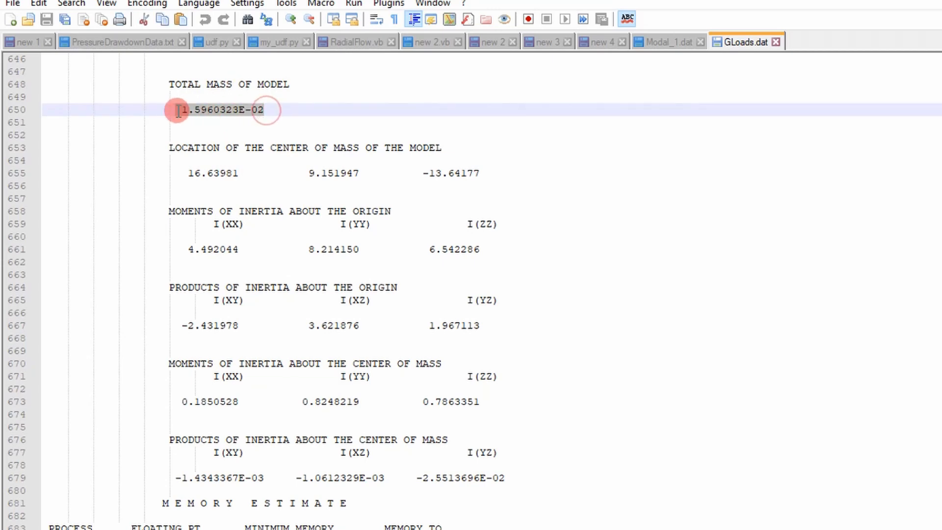
{"action": "left_click", "coordinate": [775, 42]}
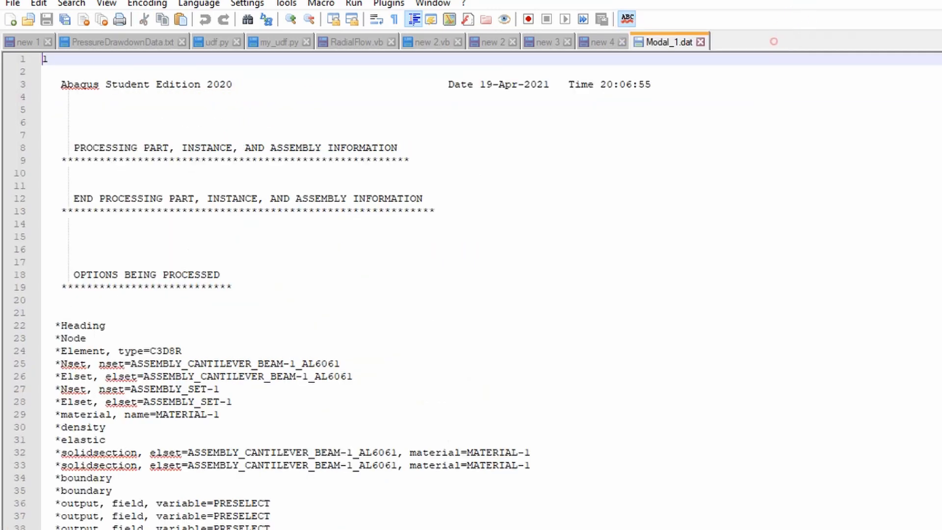
{"action": "left_click", "coordinate": [935, 4]}
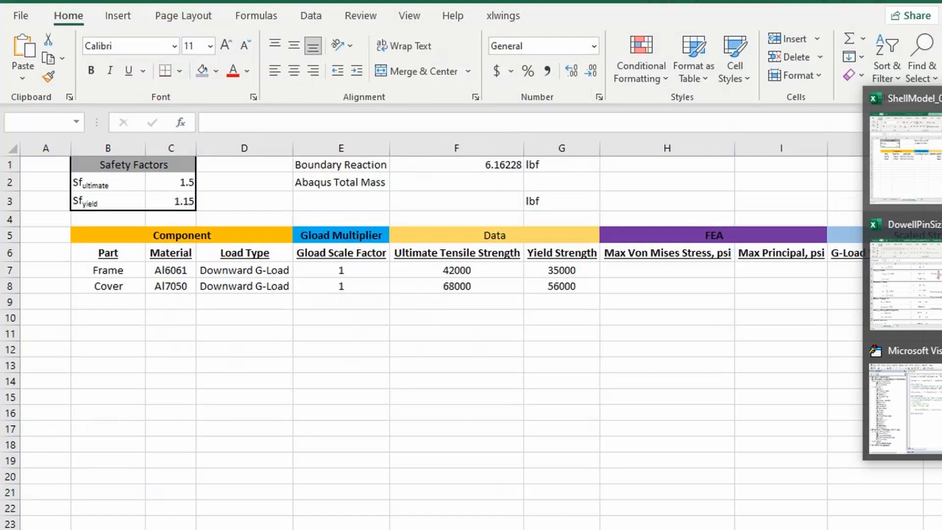
Step: Return to the ShellModel workbook in Excel and paste the copied mass 1.5960323E-02 into cell F2 beside Abaqus Total Mass
{"action": "left_click", "coordinate": [904, 162]}
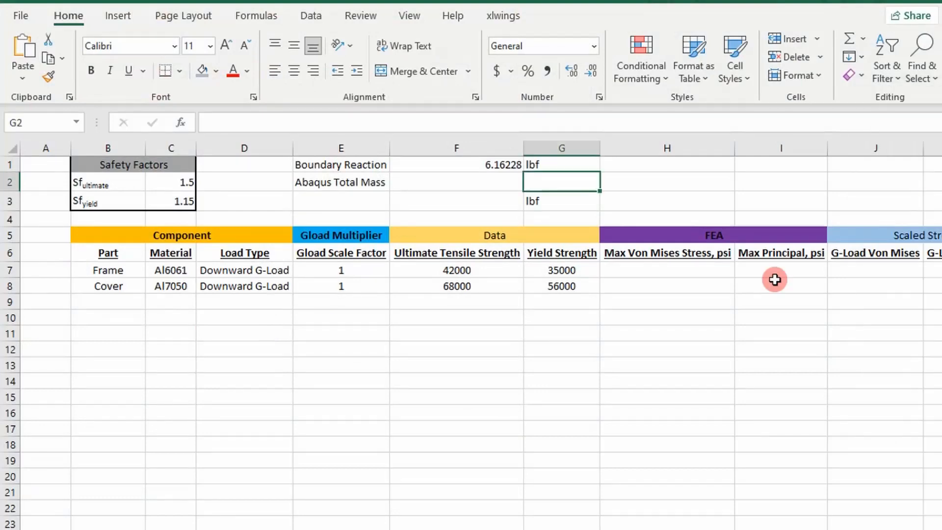
{"action": "left_click", "coordinate": [486, 184]}
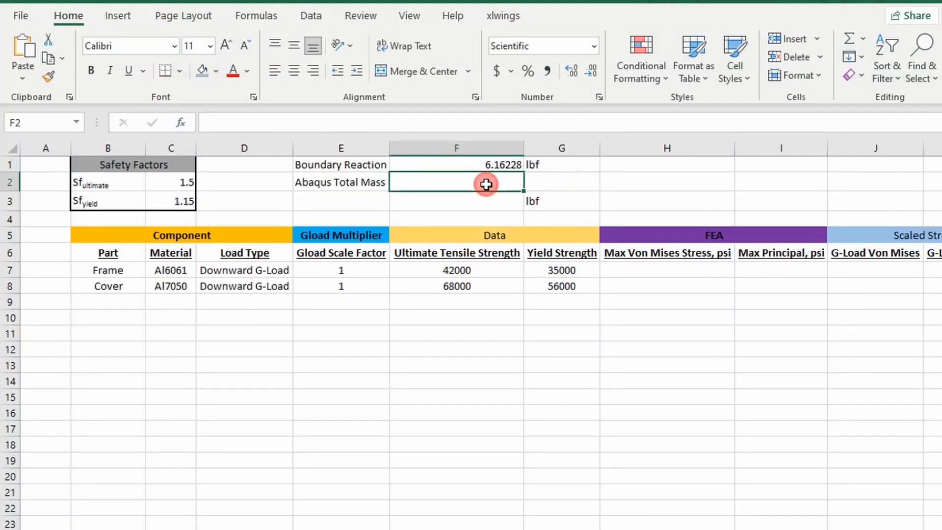
{"action": "key", "text": "ctrl+v"}
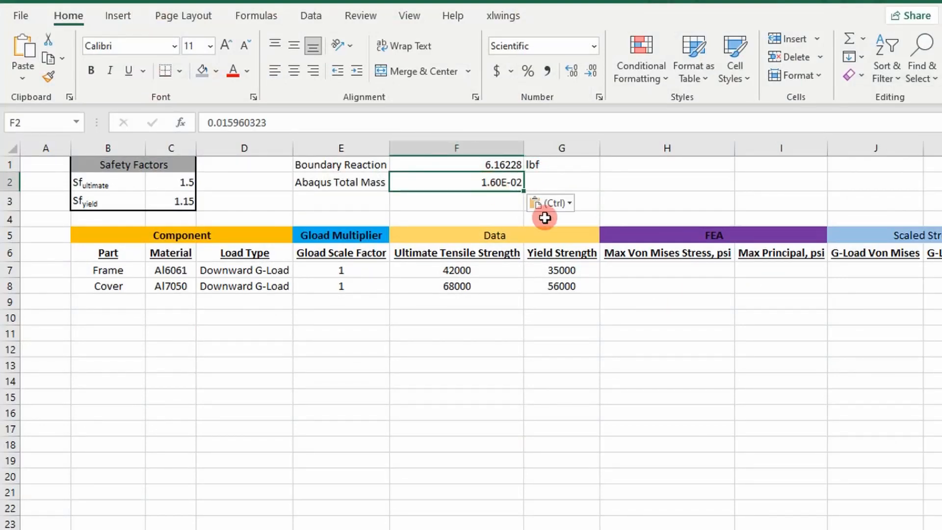
Step: Convert the total mass to weight in cell F3 with the formula =F2*386
{"action": "left_click", "coordinate": [490, 205]}
{"action": "type", "text": "="}
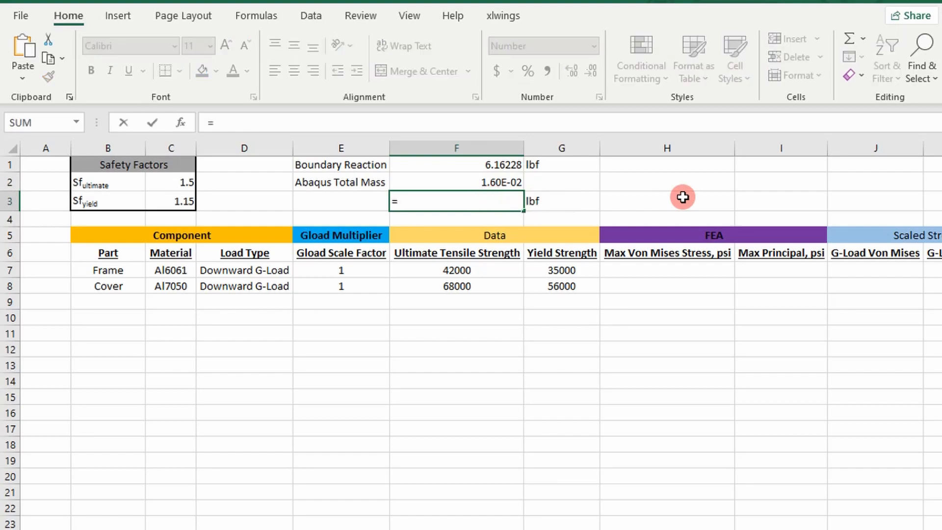
{"action": "key", "text": "Up"}
{"action": "type", "text": "*386"}
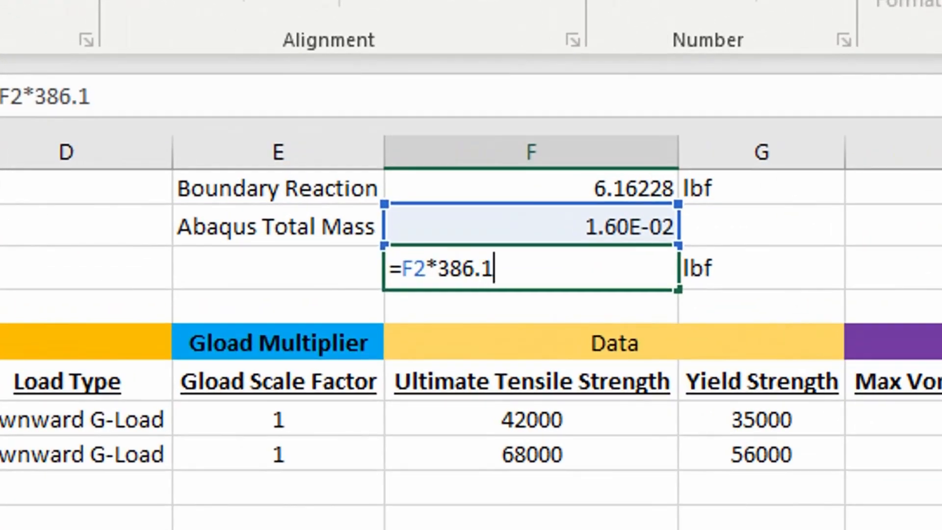
{"action": "key", "text": "Return"}
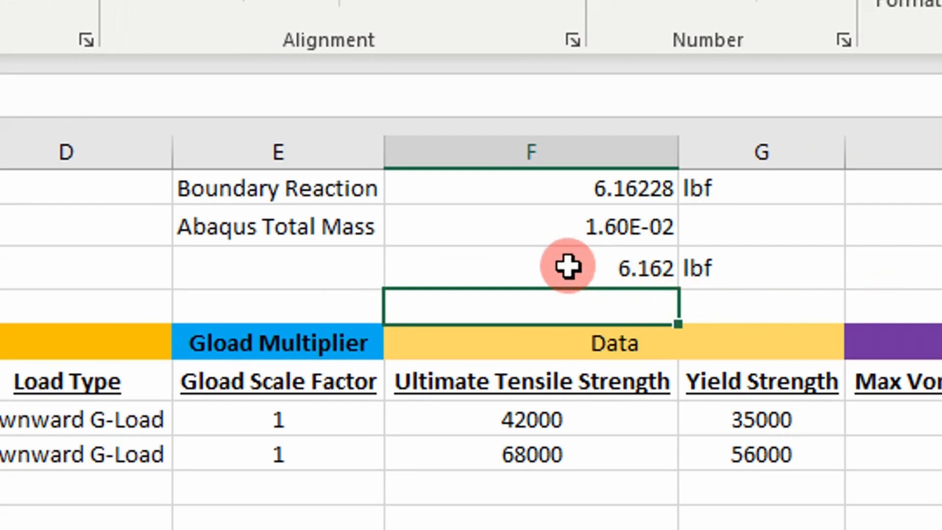
{"action": "left_click", "coordinate": [510, 266]}
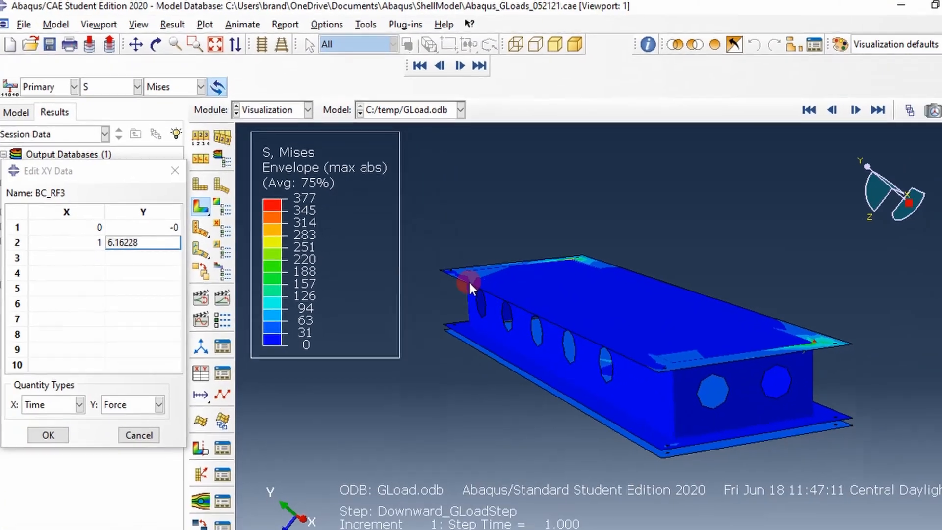
Step: Switch to Abaqus/CAE, close the BC_RF3 data table, and switch back to the ShellModel_050721 workbook in Excel
{"action": "left_click", "coordinate": [177, 171]}
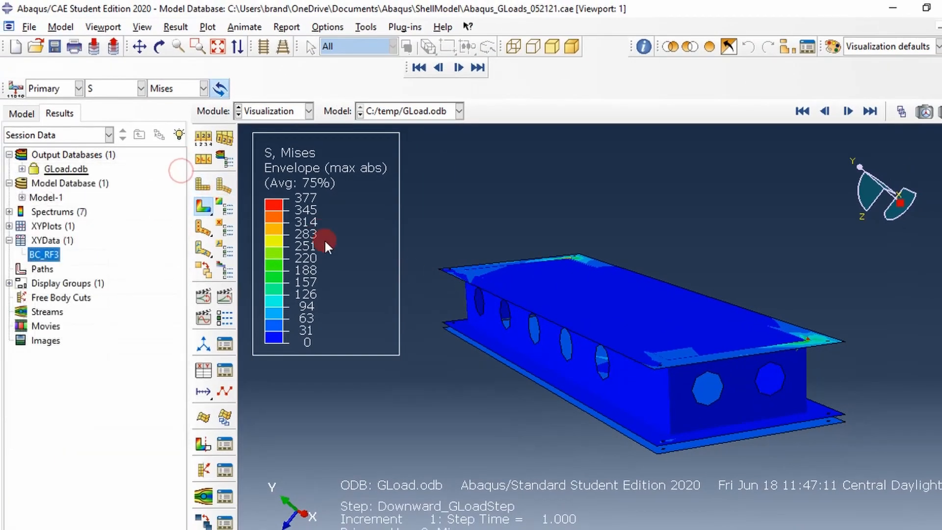
{"action": "left_click", "coordinate": [941, 281]}
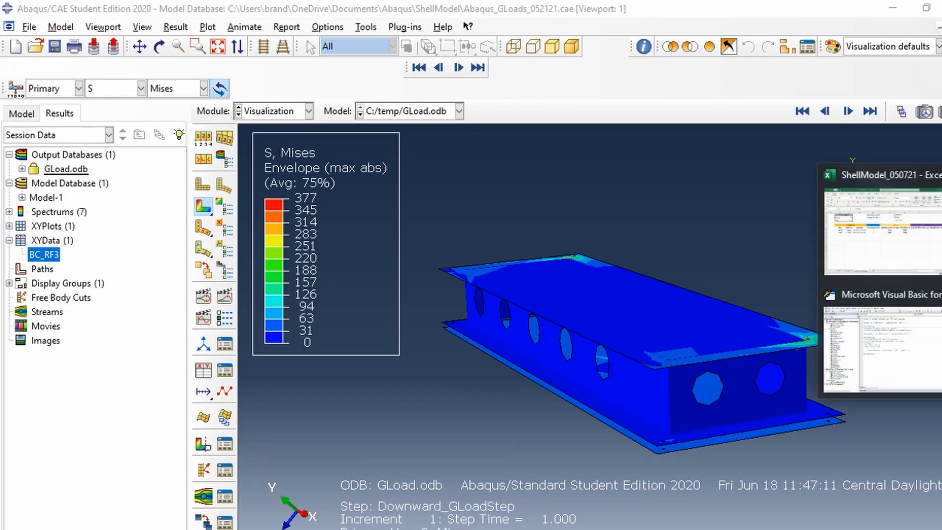
{"action": "left_click", "coordinate": [882, 231]}
Step: Review the margin table's component, load type, G-load scale factor and ultimate tensile strength columns for the frame and cover
{"action": "left_click", "coordinate": [277, 214]}
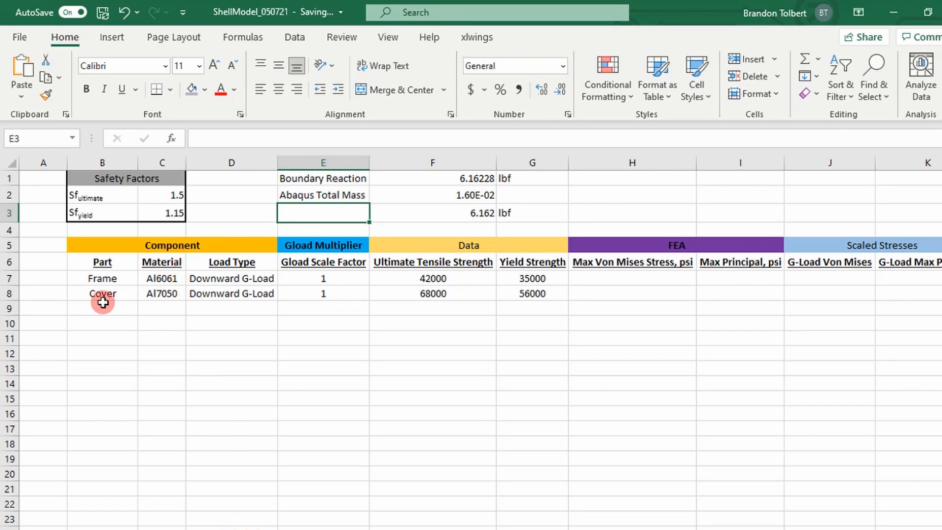
{"action": "left_click", "coordinate": [143, 247]}
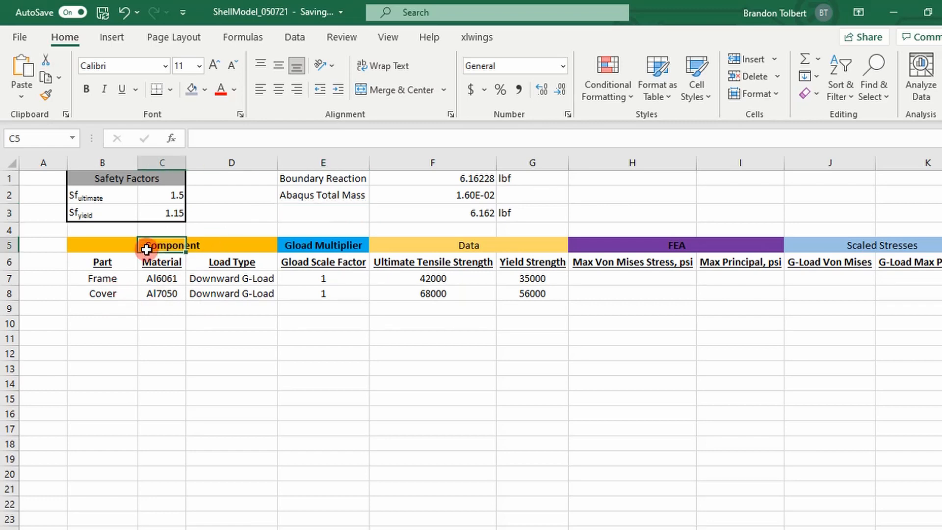
{"action": "left_click", "coordinate": [320, 280]}
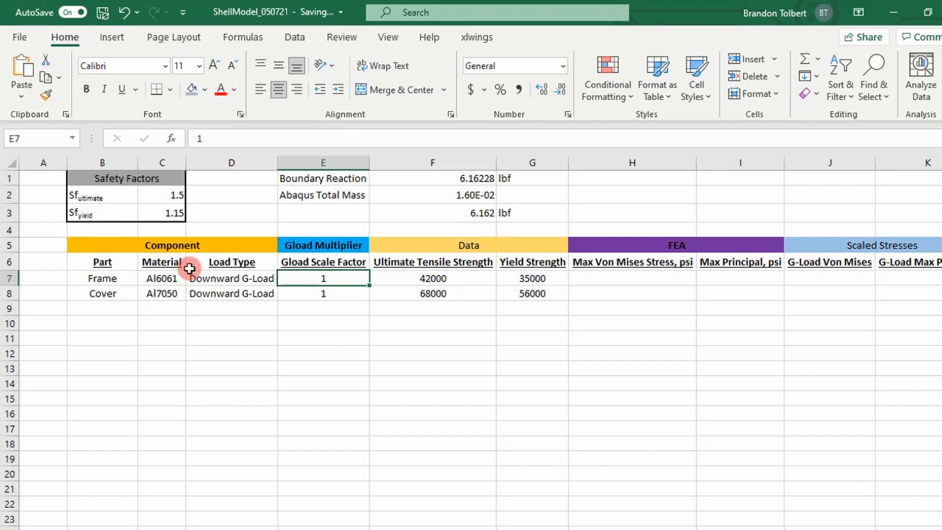
{"action": "left_click", "coordinate": [238, 281]}
{"action": "left_click_drag", "start_coordinate": [238, 280], "coordinate": [250, 294]}
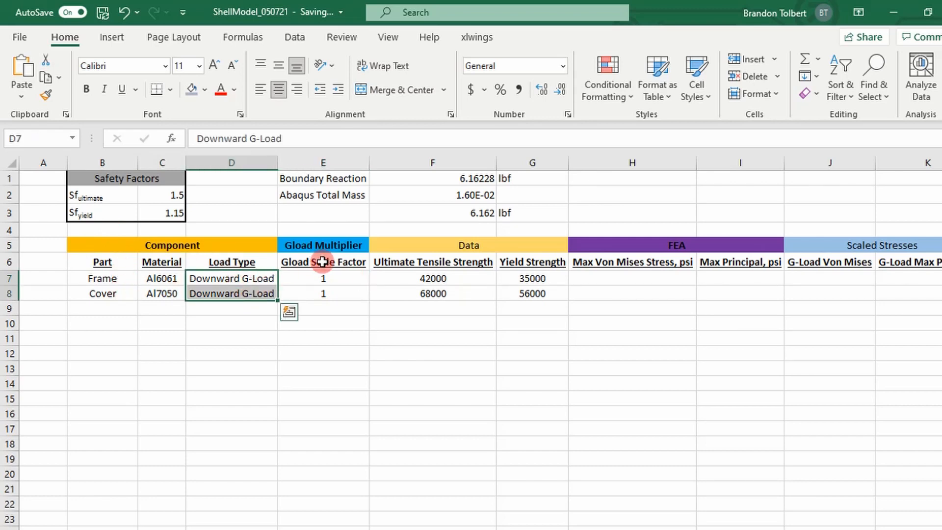
{"action": "left_click_drag", "start_coordinate": [319, 261], "coordinate": [335, 289]}
{"action": "left_click", "coordinate": [414, 263]}
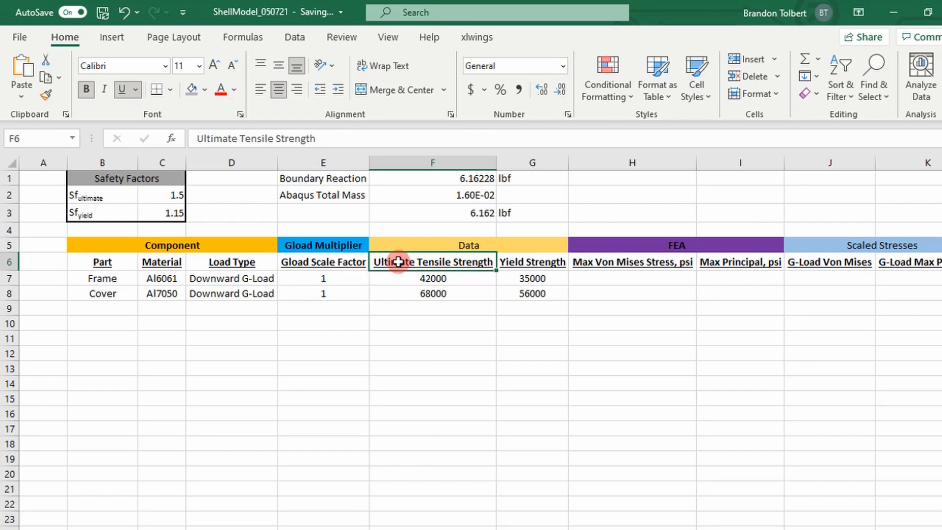
Step: Review the margin table's yield strength, Max Von Mises Stress and Max Principal columns, ending on the frame's von Mises cell H7
{"action": "key", "text": "Right"}
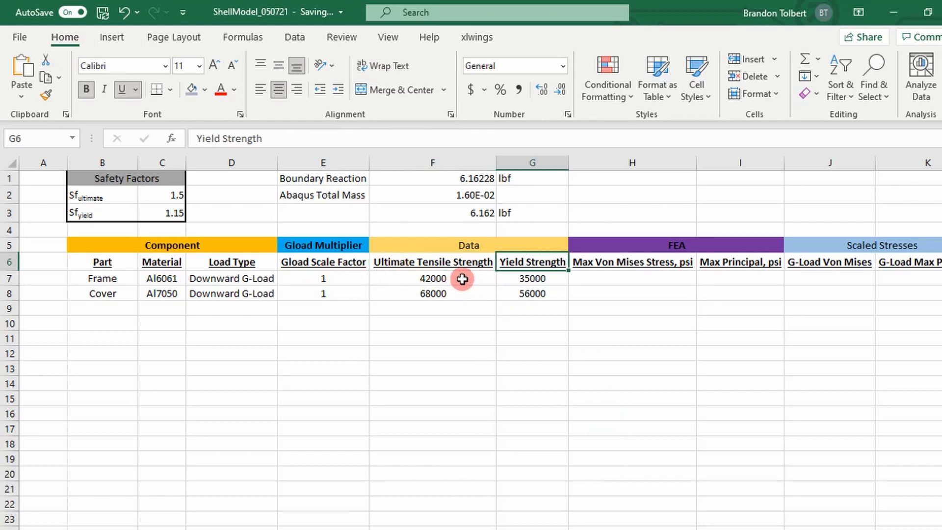
{"action": "key", "text": "Right"}
{"action": "left_click_drag", "start_coordinate": [376, 278], "coordinate": [346, 278]}
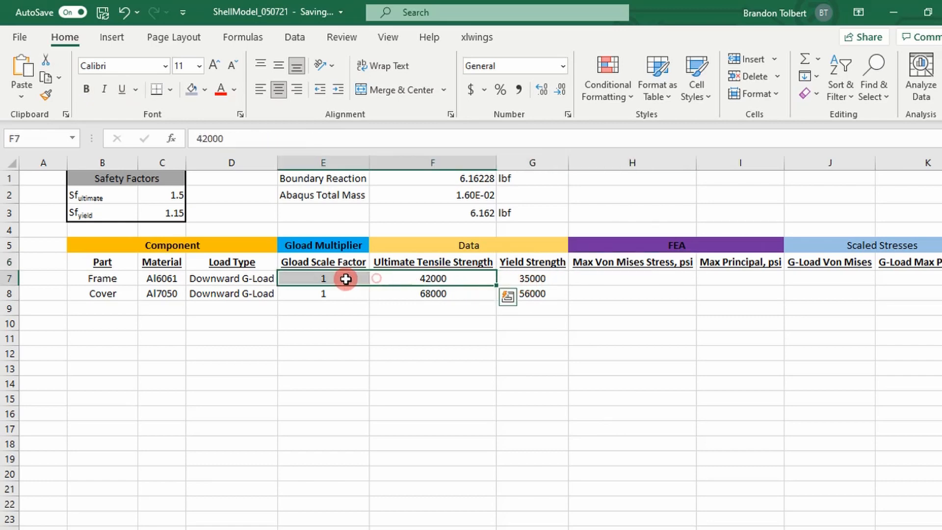
{"action": "key", "text": "Right"}
{"action": "key", "text": "Right"}
{"action": "key", "text": "Right"}
{"action": "key", "text": "Right"}
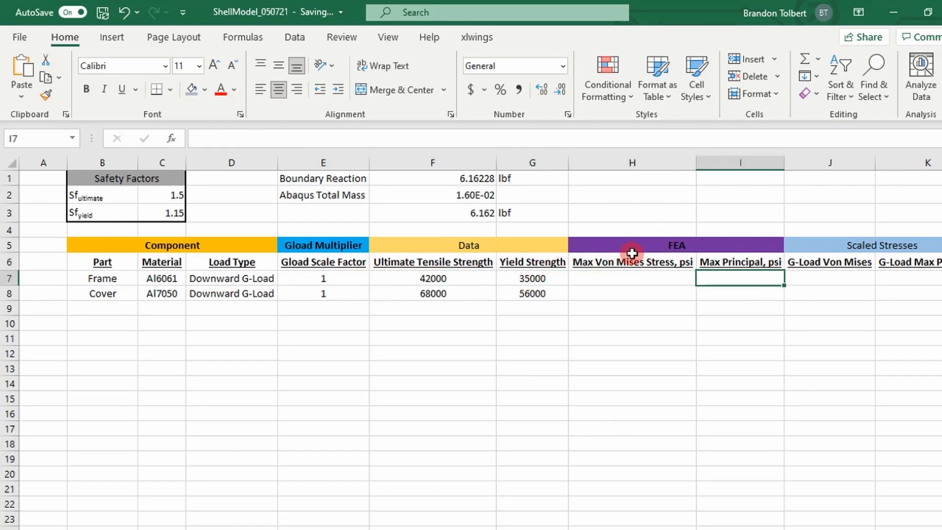
{"action": "key", "text": "Left"}
{"action": "left_click", "coordinate": [643, 276]}
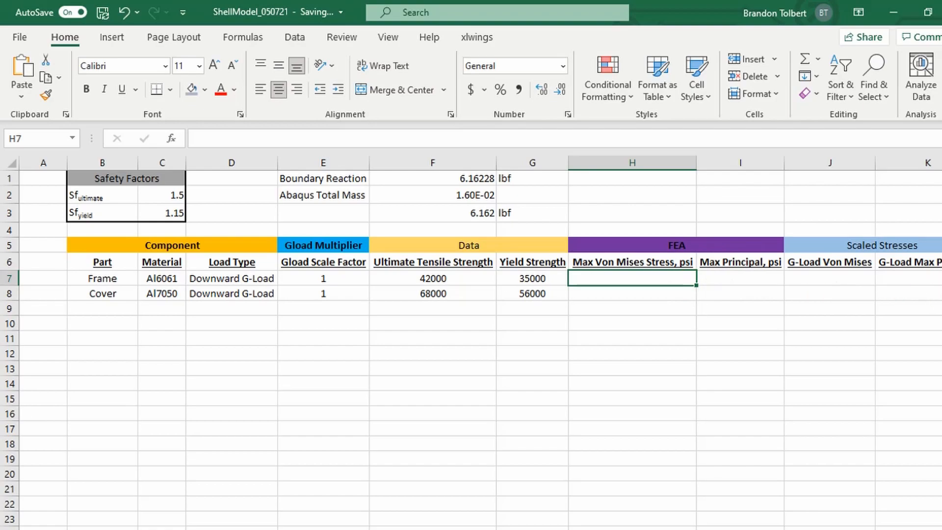
Step: Switch to Abaqus/CAE and replace the displayed elements with only those of material AL6061 from GLoad.odb
{"action": "key", "text": "alt+Tab"}
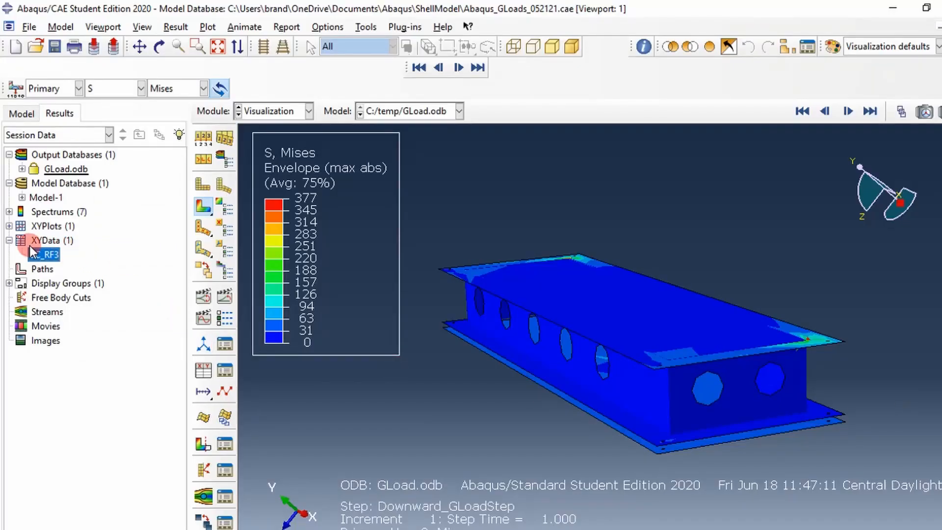
{"action": "left_click", "coordinate": [21, 168]}
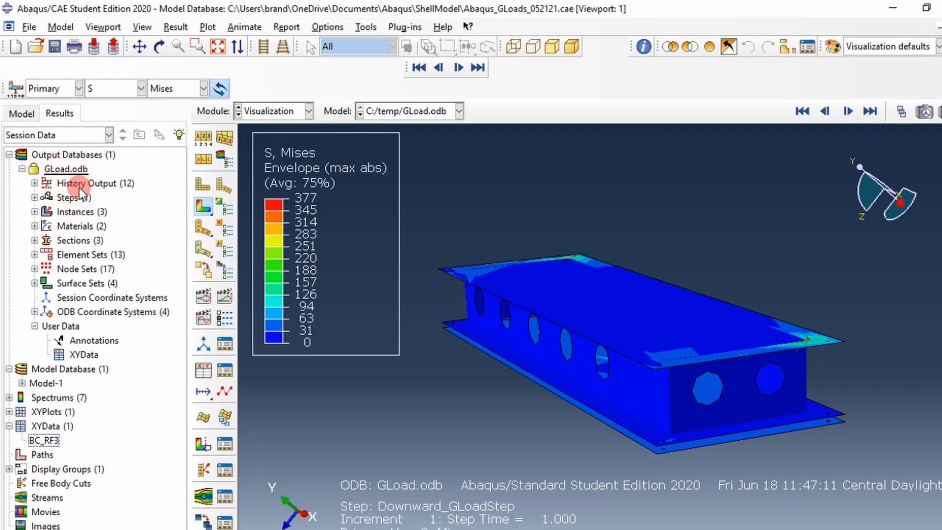
{"action": "left_click", "coordinate": [35, 227]}
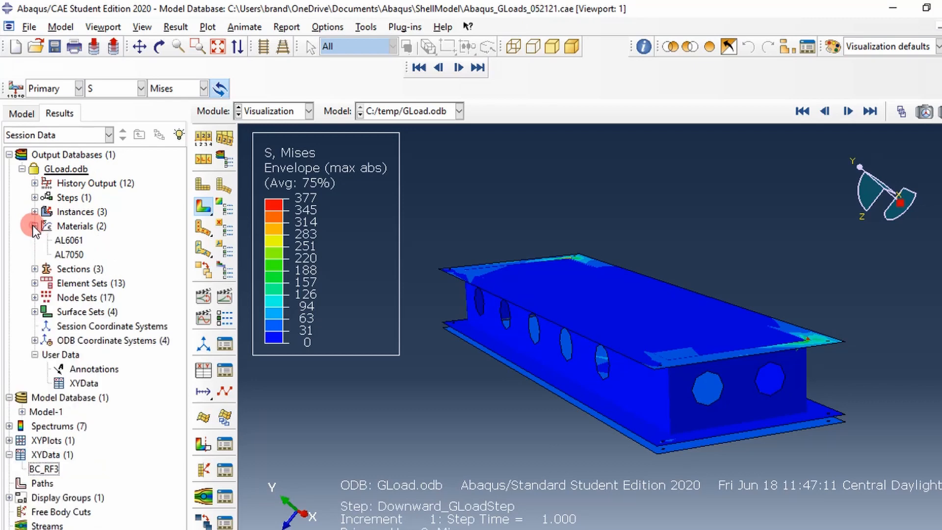
{"action": "right_click", "coordinate": [63, 242]}
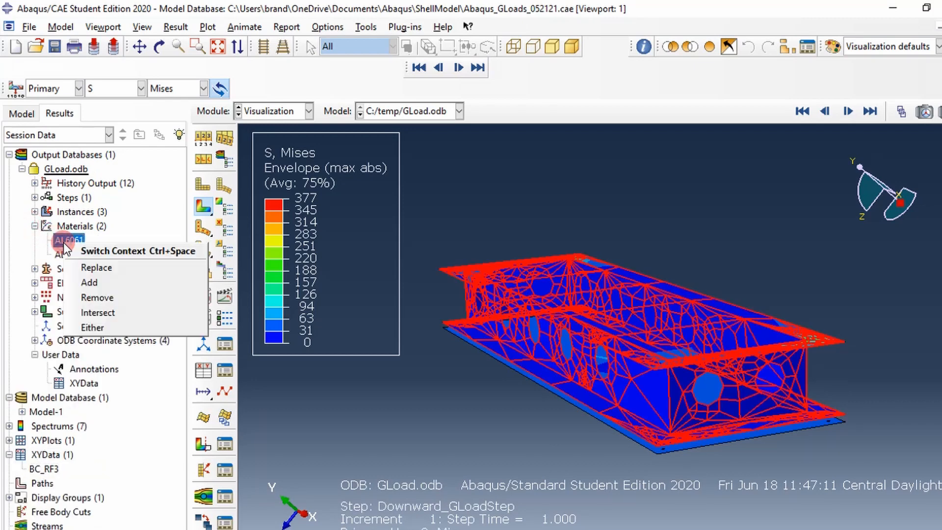
{"action": "left_click", "coordinate": [95, 268]}
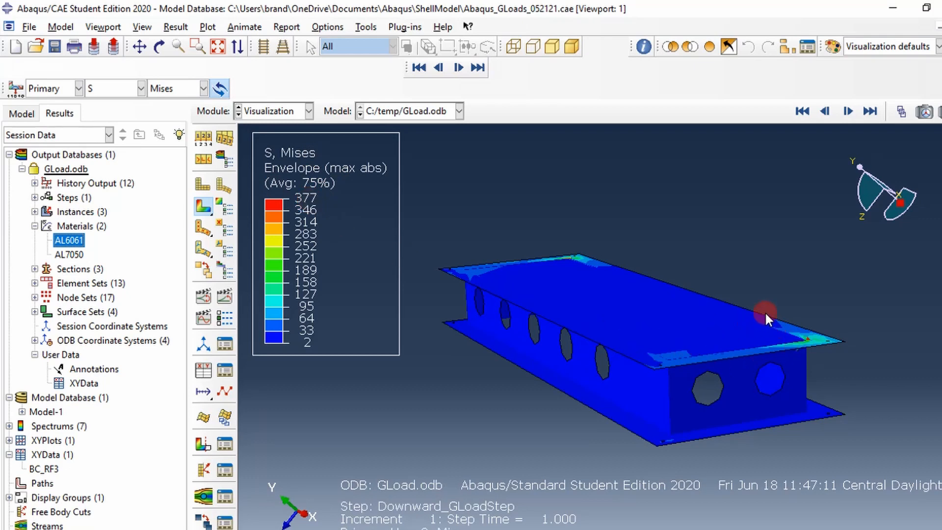
Step: Switch back to the ShellModel_050721 workbook in Excel and enter 377 as the frame's Max Von Mises Stress in cell H7
{"action": "left_click", "coordinate": [896, 249]}
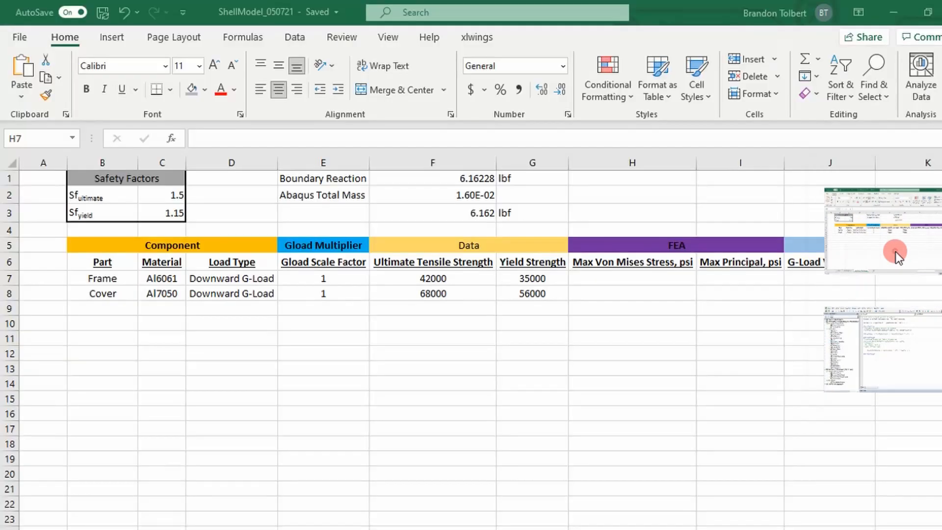
{"action": "type", "text": "3"}
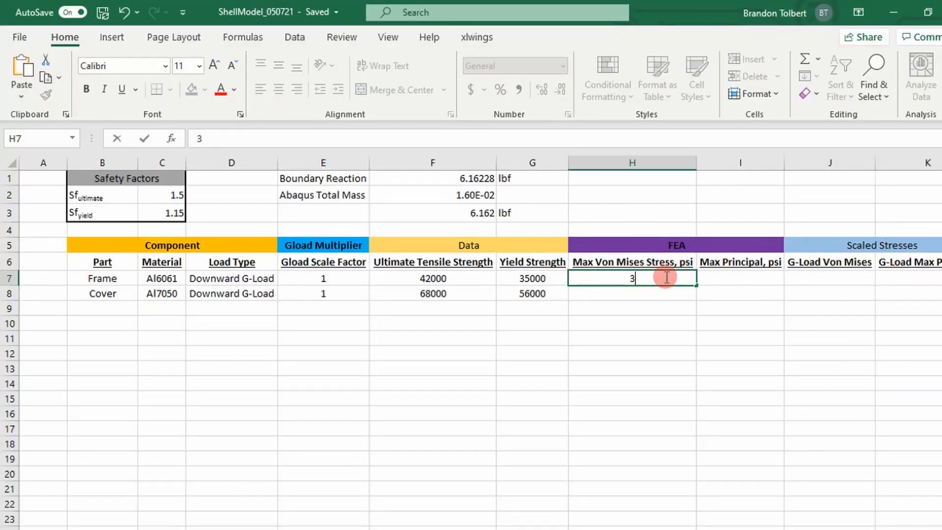
{"action": "type", "text": "77"}
{"action": "key", "text": "Return"}
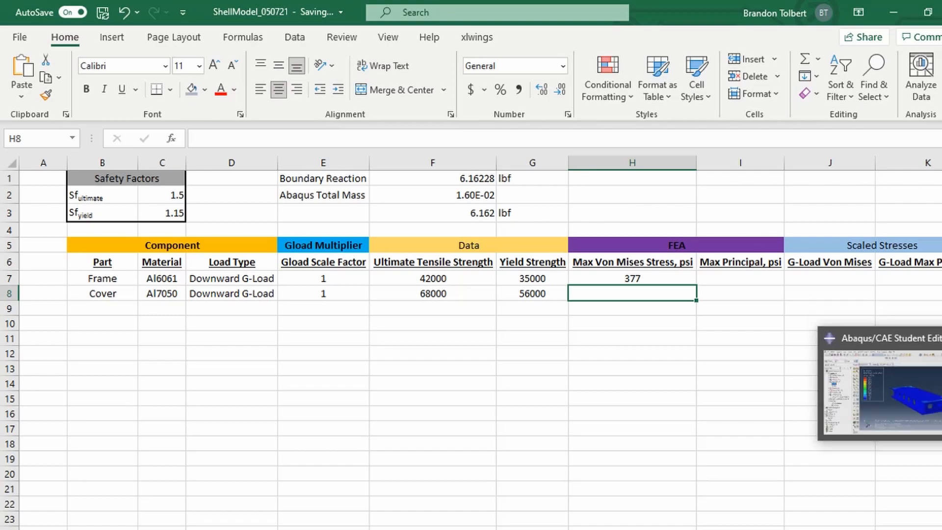
Step: Return to Abaqus/CAE and change the frame's stress contour from Mises to Max. Principal
{"action": "left_click", "coordinate": [906, 391]}
{"action": "left_click", "coordinate": [153, 135]}
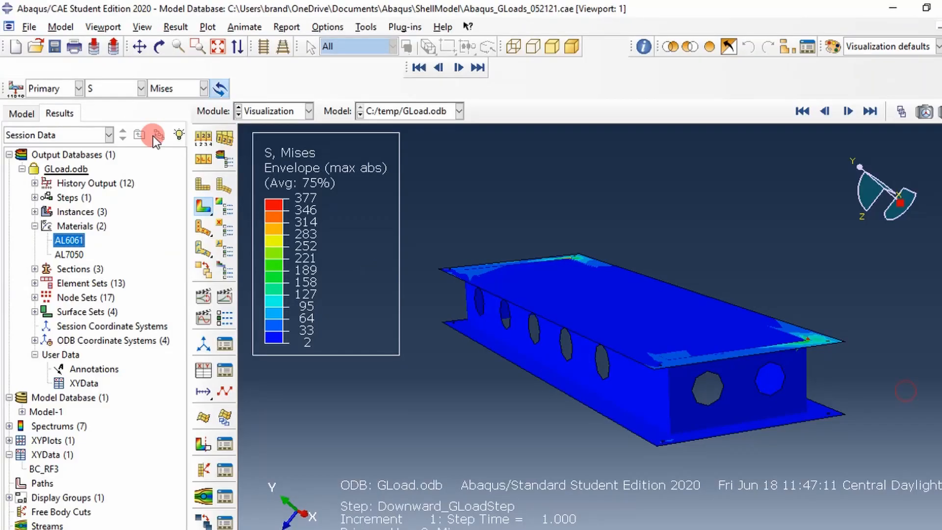
{"action": "left_click", "coordinate": [187, 93]}
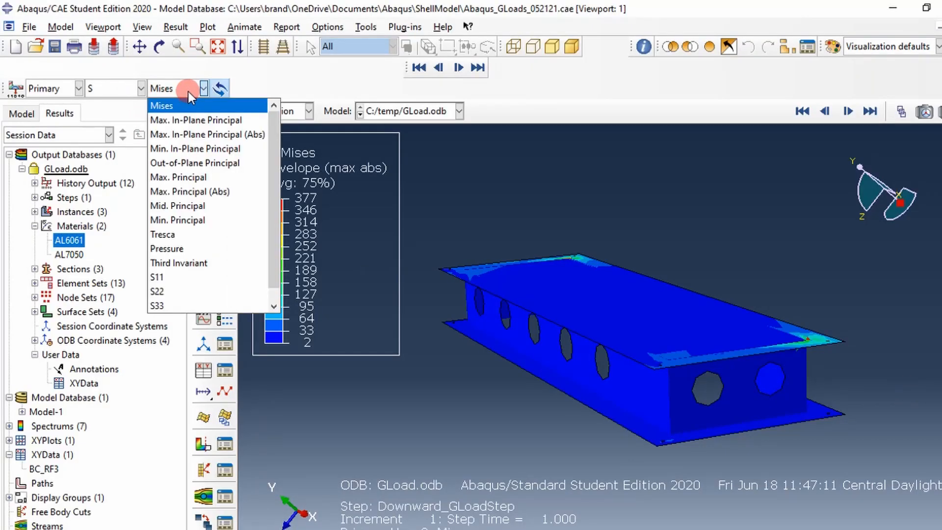
{"action": "left_click", "coordinate": [210, 176]}
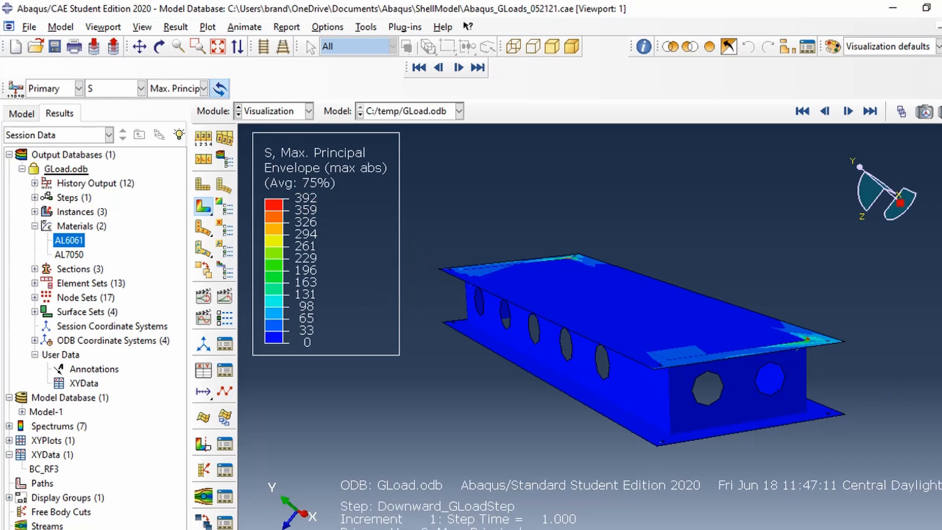
Step: Switch to Excel and enter 392 as the frame's Max Principal stress in cell I7
{"action": "left_click", "coordinate": [908, 332]}
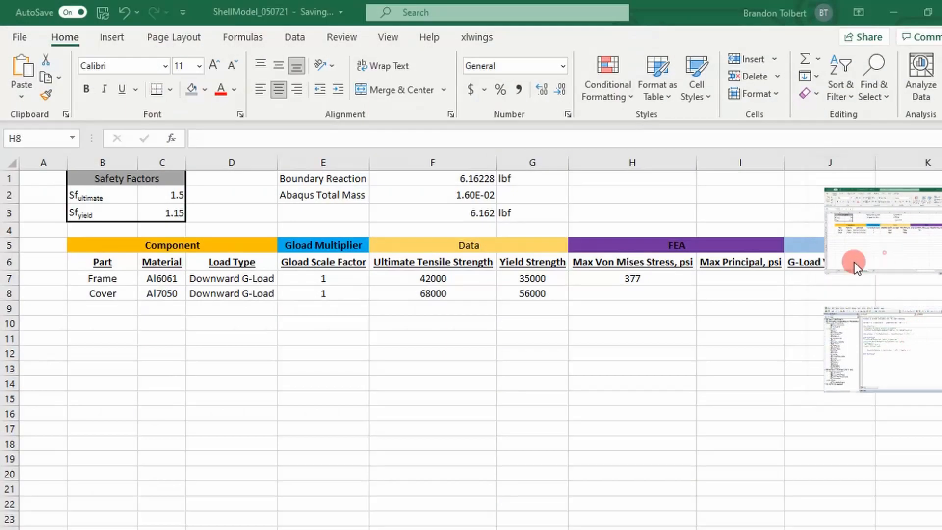
{"action": "left_click", "coordinate": [735, 278]}
{"action": "type", "text": "392"}
{"action": "key", "text": "Return"}
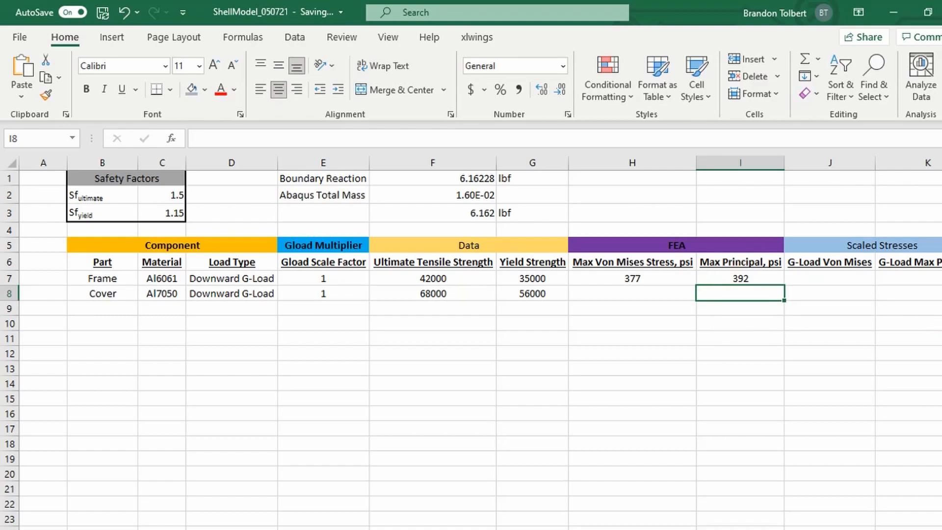
Step: Switch to Abaqus/CAE and replace the displayed elements with only those of material AL7050
{"action": "key", "text": "alt+Tab"}
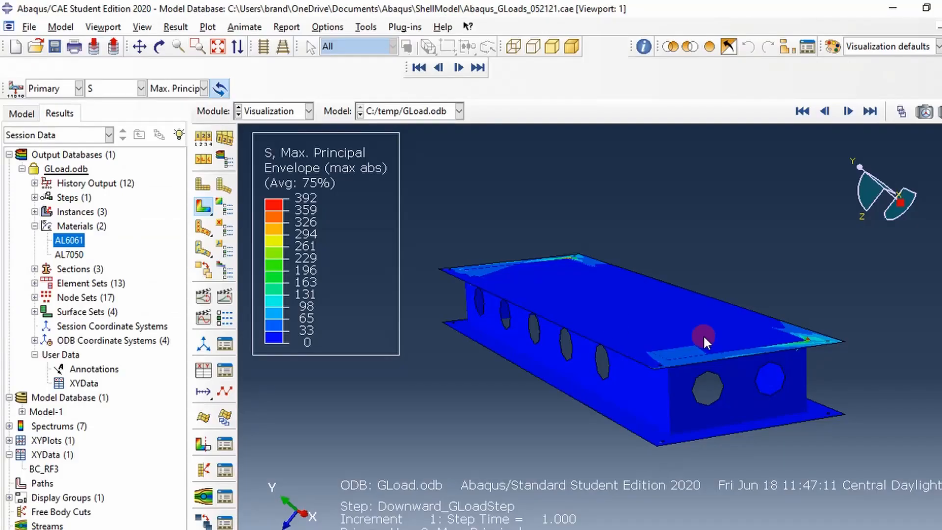
{"action": "left_click", "coordinate": [74, 254]}
{"action": "right_click", "coordinate": [69, 254]}
{"action": "left_click", "coordinate": [101, 277]}
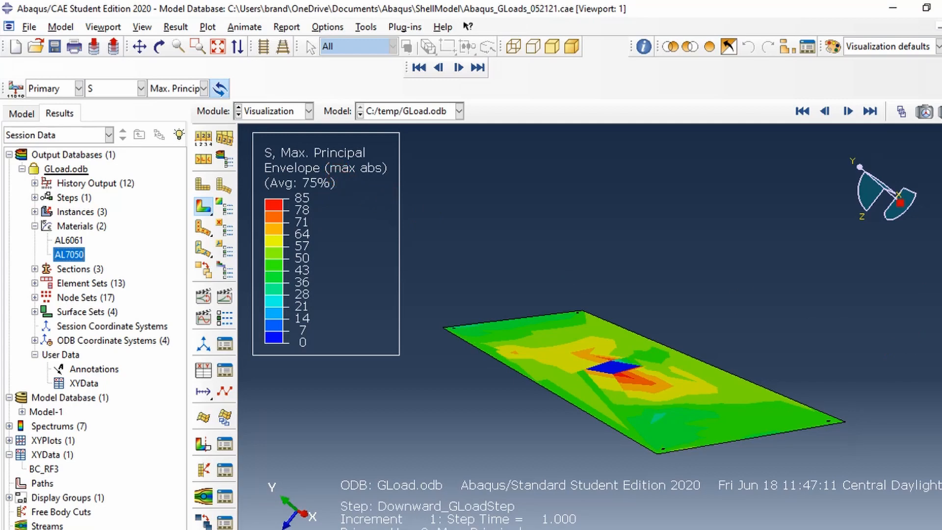
Step: Switch to Excel and enter 85 as the cover's Max Principal stress in cell I8
{"action": "left_click", "coordinate": [893, 253]}
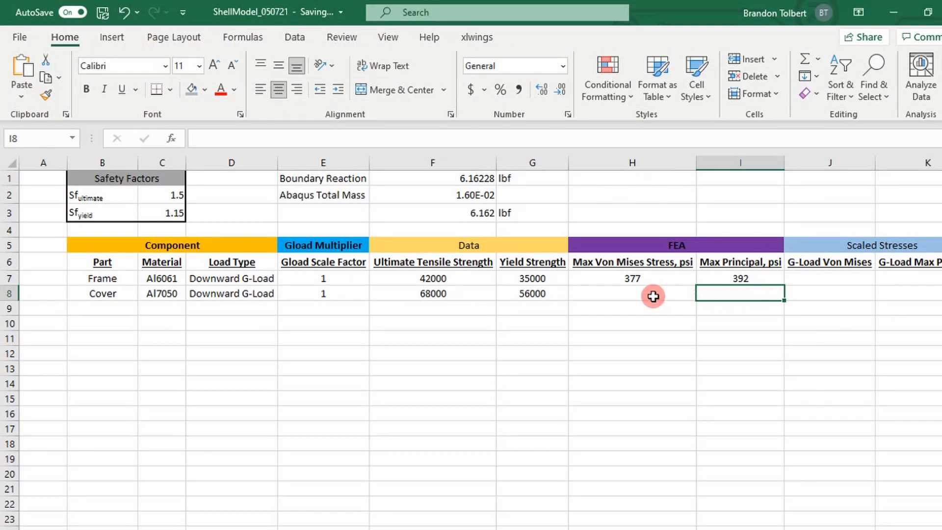
{"action": "type", "text": "85"}
{"action": "key", "text": "Return"}
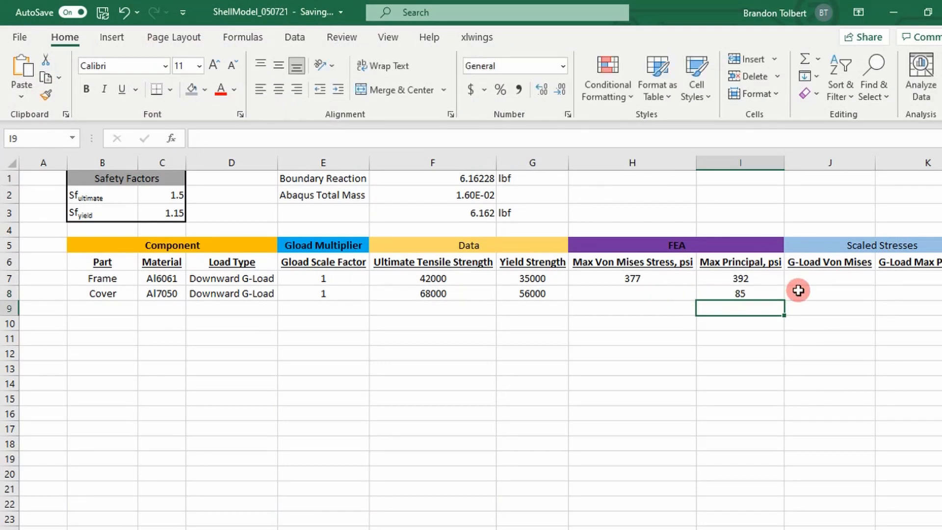
Step: Return to Abaqus/CAE and set the cover's stress contour to the Mises invariant
{"action": "key", "text": "alt+Tab"}
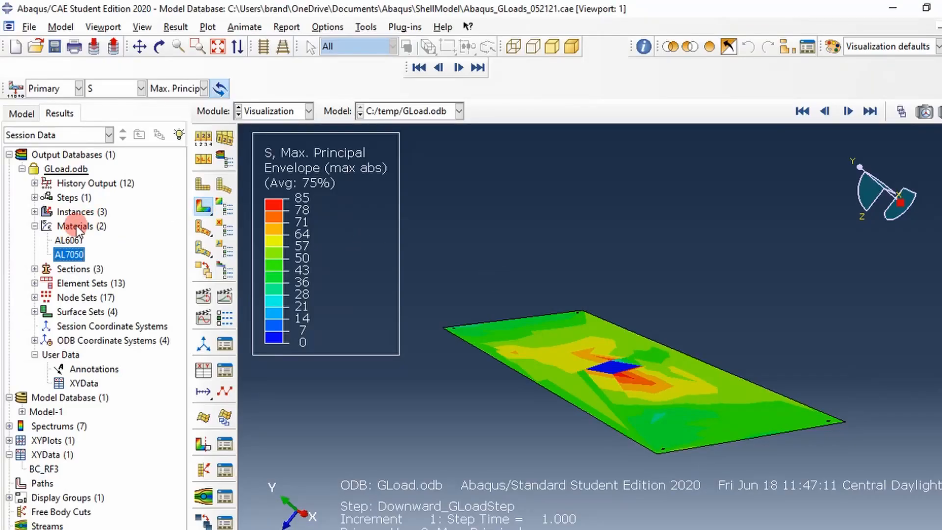
{"action": "left_click", "coordinate": [137, 91]}
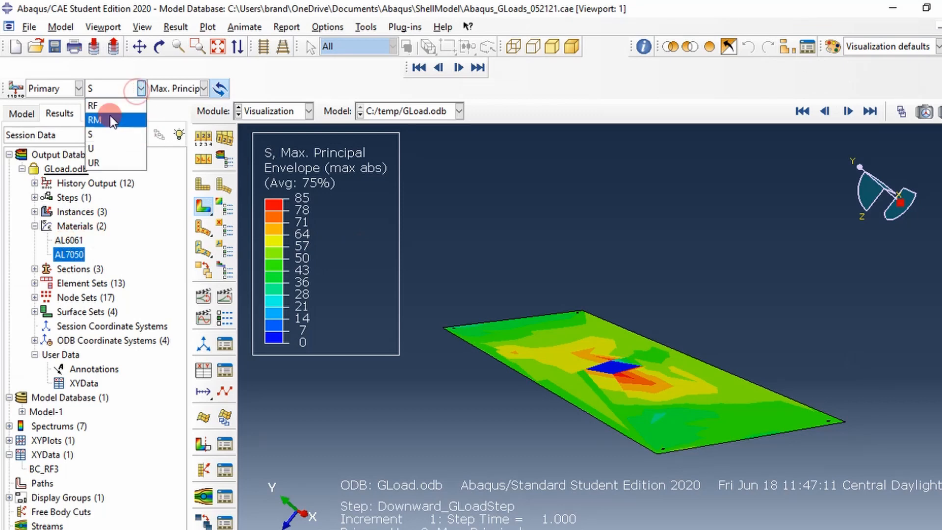
{"action": "left_click", "coordinate": [175, 92]}
{"action": "left_click", "coordinate": [176, 92]}
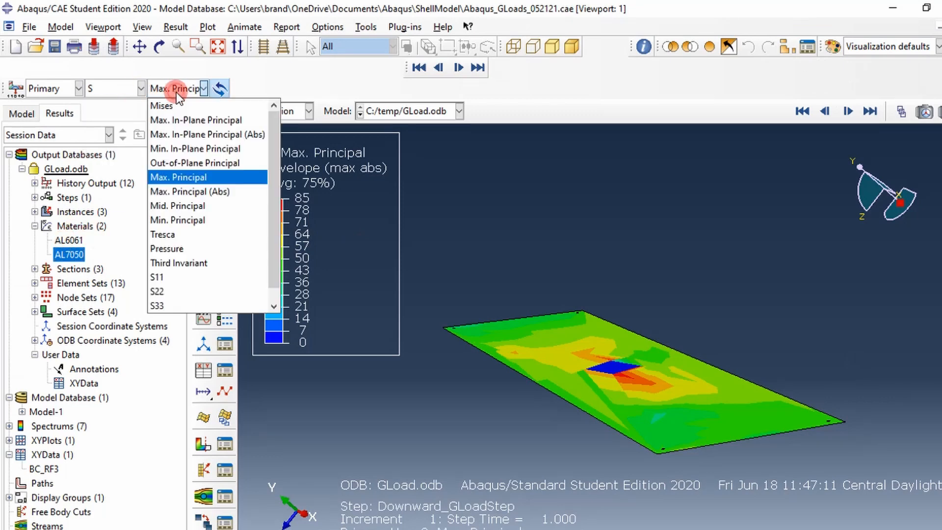
{"action": "left_click", "coordinate": [178, 105]}
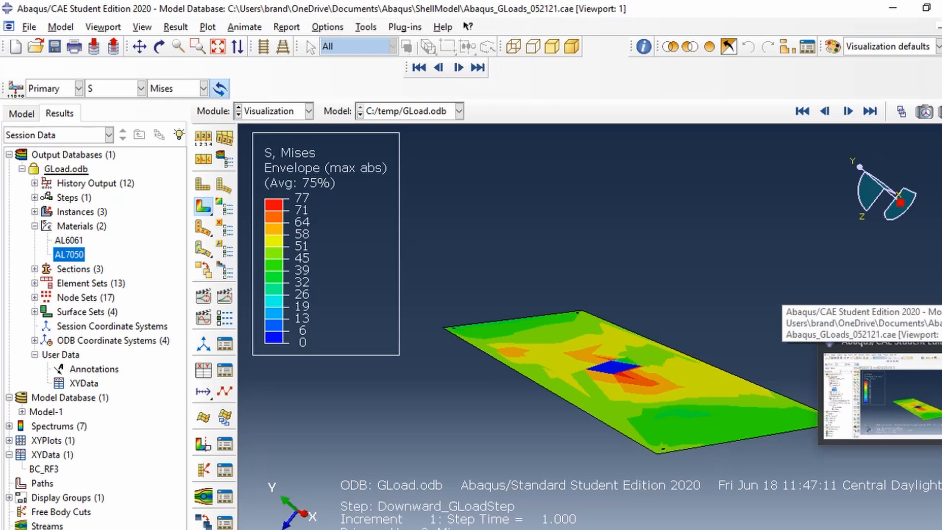
Step: Switch to Excel and enter 77 as the cover's Max Von Mises Stress in cell H8
{"action": "left_click", "coordinate": [941, 281]}
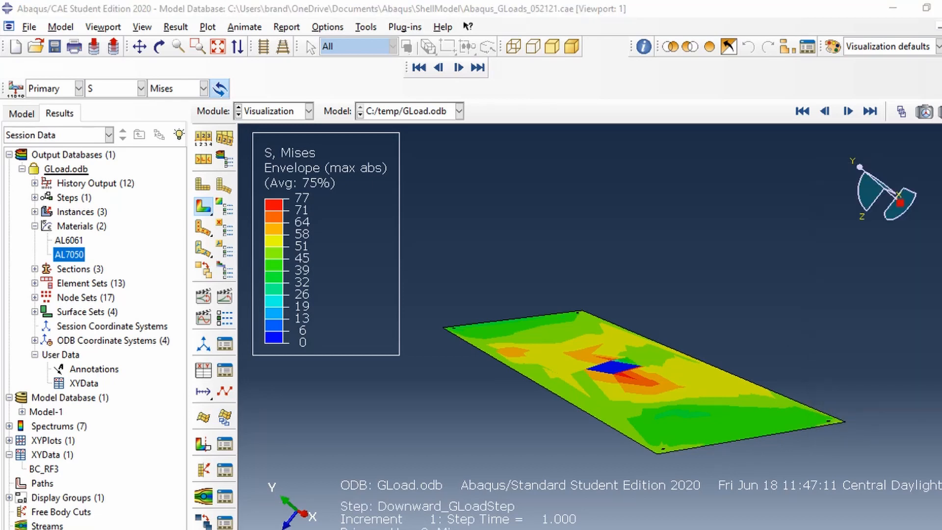
{"action": "left_click", "coordinate": [919, 260]}
{"action": "left_click", "coordinate": [628, 295]}
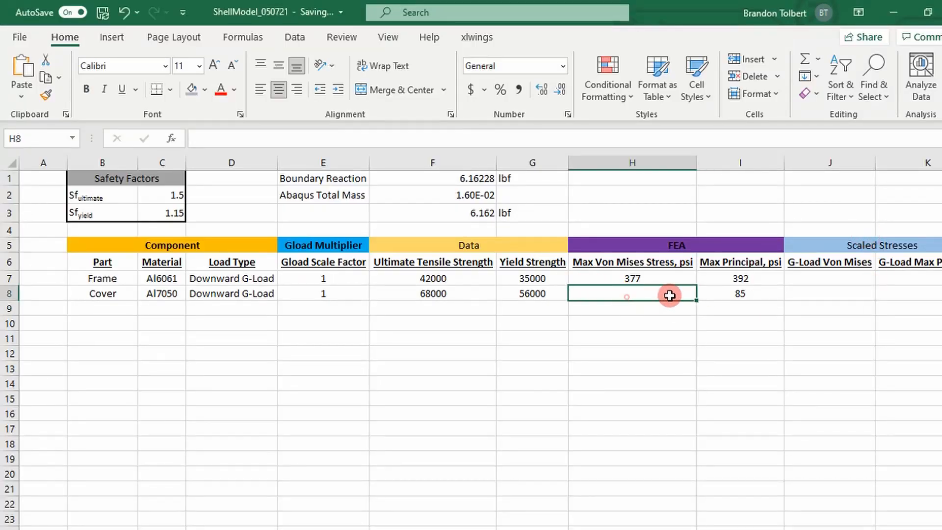
{"action": "type", "text": "77"}
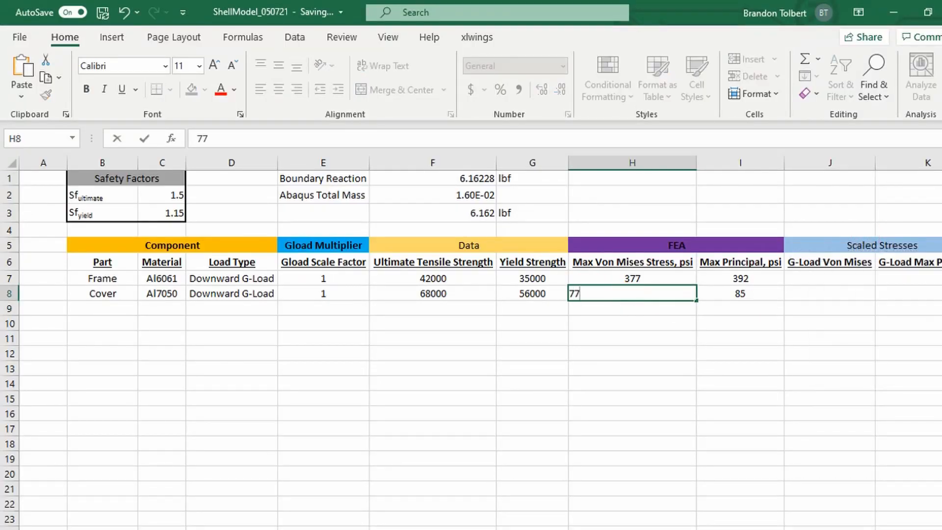
{"action": "key", "text": "Return"}
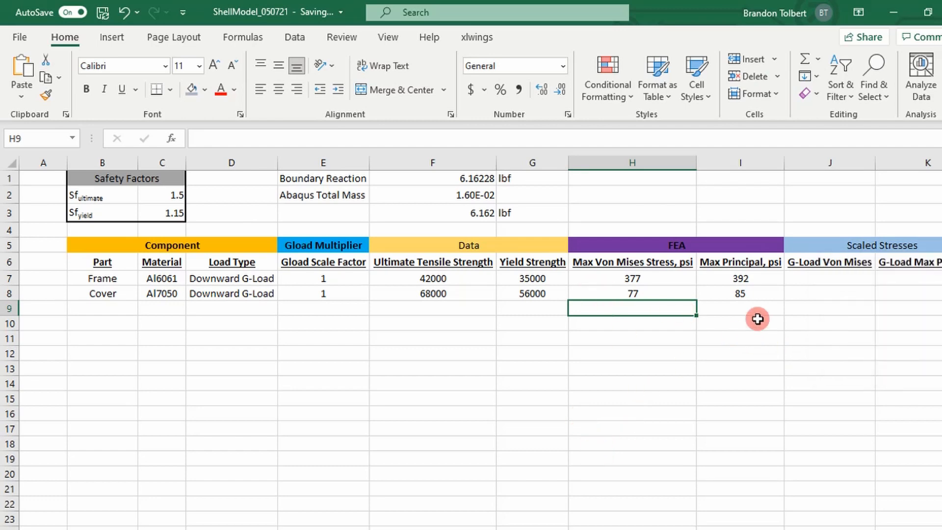
Step: Examine how the frame row's G-load scale factor and FEA stress columns relate to the empty scaled stress columns
{"action": "key", "text": "Right"}
{"action": "key", "text": "Right"}
{"action": "key", "text": "Right"}
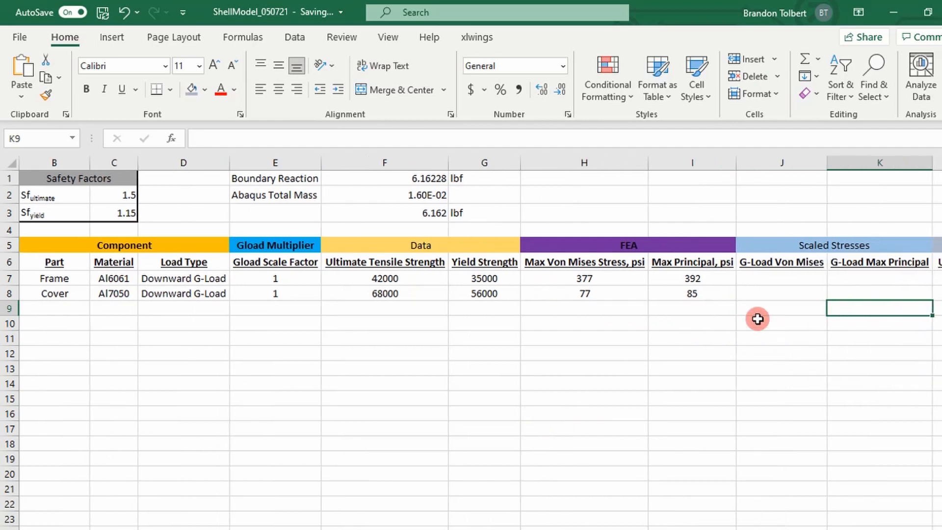
{"action": "key", "text": "Right"}
{"action": "key", "text": "Left"}
{"action": "key", "text": "Left"}
{"action": "key", "text": "Left"}
{"action": "key", "text": "Left"}
{"action": "key", "text": "Left"}
{"action": "key", "text": "Left"}
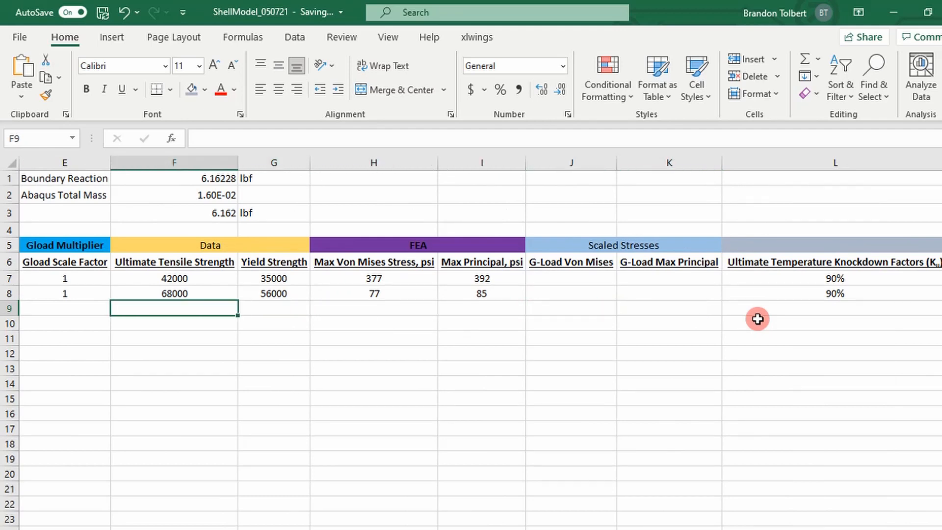
{"action": "key", "text": "Up"}
{"action": "key", "text": "Up"}
{"action": "key", "text": "Up"}
{"action": "key", "text": "Down"}
{"action": "key", "text": "Right"}
{"action": "key", "text": "Right"}
{"action": "key", "text": "Right"}
{"action": "key", "text": "Right"}
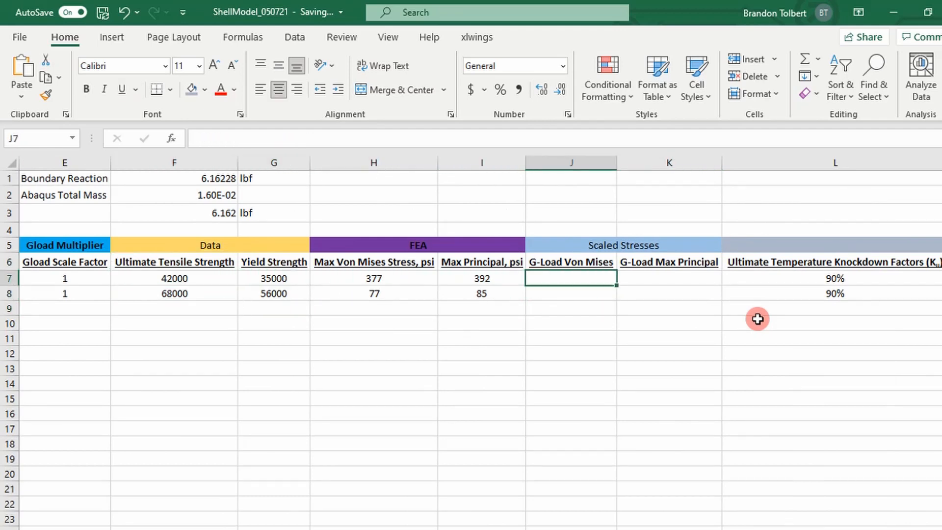
{"action": "key", "text": "Left"}
{"action": "key", "text": "Left"}
{"action": "key", "text": "Left"}
{"action": "key", "text": "Left"}
{"action": "key", "text": "Left"}
{"action": "key", "text": "Left"}
{"action": "key", "text": "Left"}
{"action": "key", "text": "Left"}
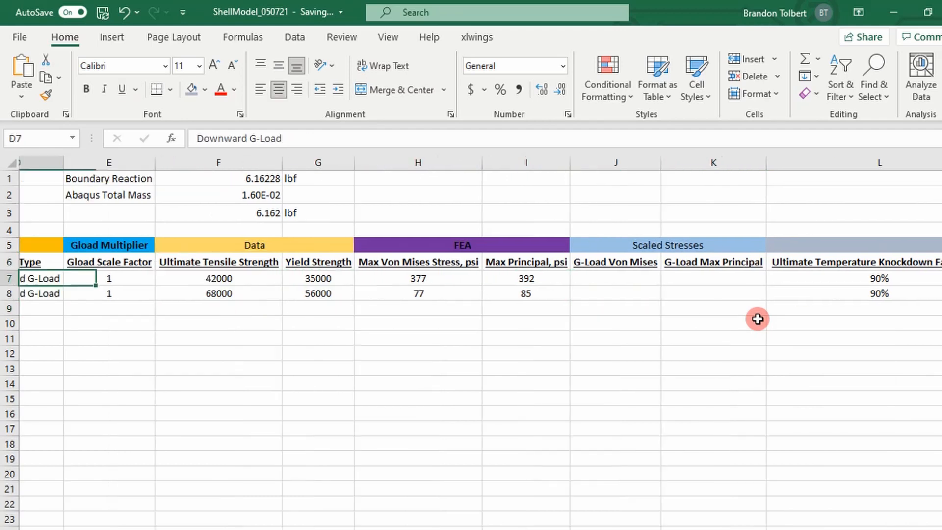
{"action": "key", "text": "Right"}
{"action": "key", "text": "Right"}
{"action": "key", "text": "Right"}
{"action": "key", "text": "Right"}
{"action": "key", "text": "Left"}
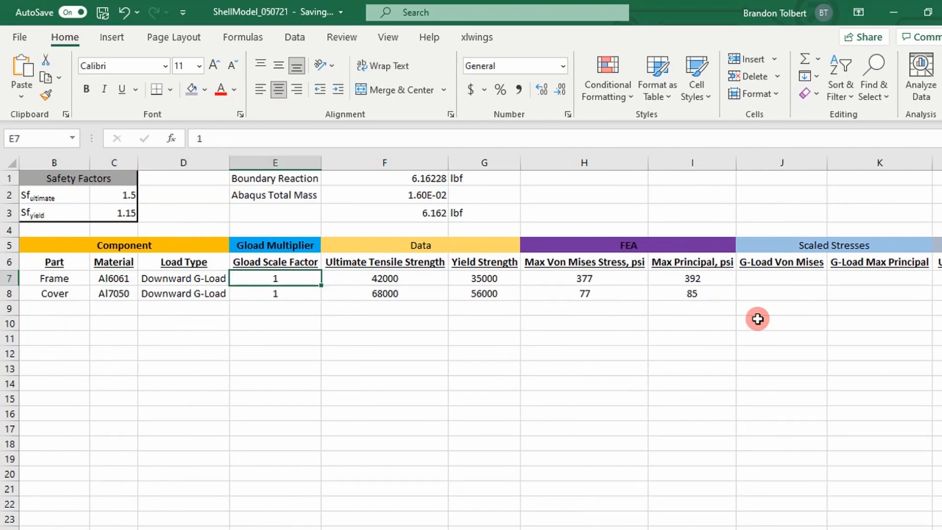
{"action": "key", "text": "Right"}
{"action": "key", "text": "Right"}
{"action": "key", "text": "Right"}
{"action": "key", "text": "Right"}
{"action": "key", "text": "Right"}
{"action": "key", "text": "Right"}
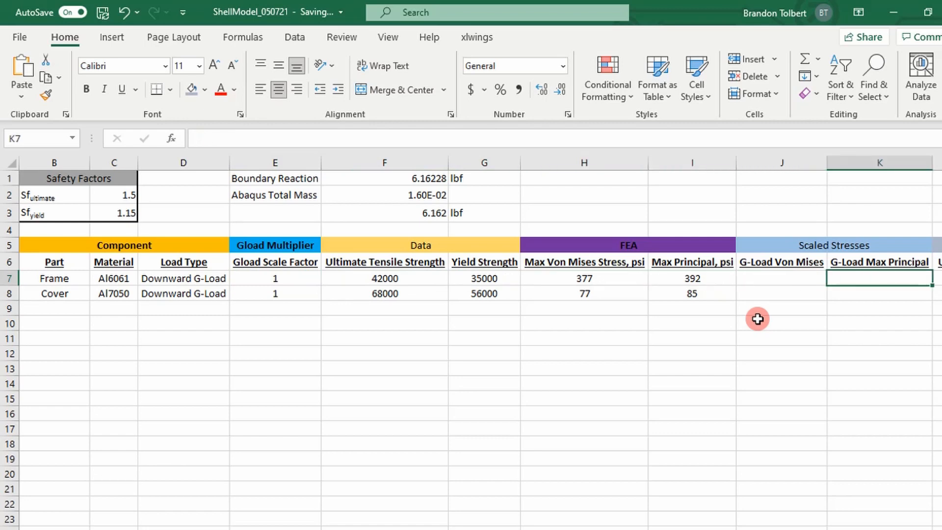
{"action": "key", "text": "Left"}
{"action": "key", "text": "Left"}
{"action": "key", "text": "Left"}
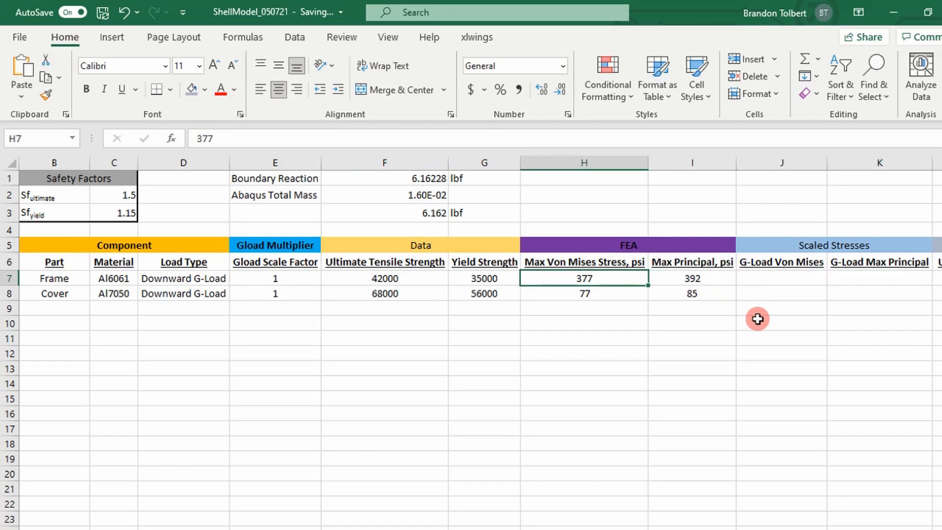
{"action": "key", "text": "Right"}
{"action": "key", "text": "Left"}
Step: Calculate the frame's G-Load Von Mises stress in J7 with =H7*E7 and copy the formula down to the cover's row
{"action": "key", "text": "Right"}
{"action": "key", "text": "Right"}
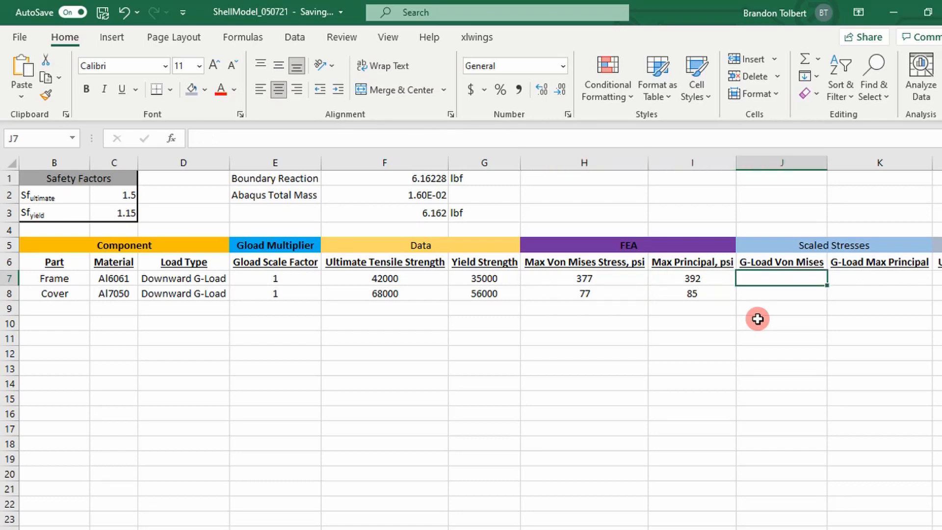
{"action": "type", "text": "*"}
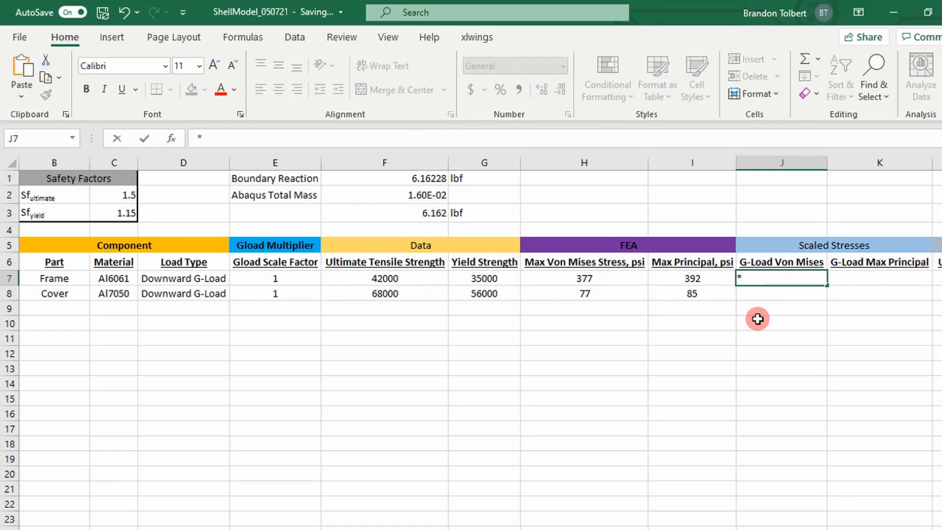
{"action": "type", "text": "="}
{"action": "key", "text": "Left"}
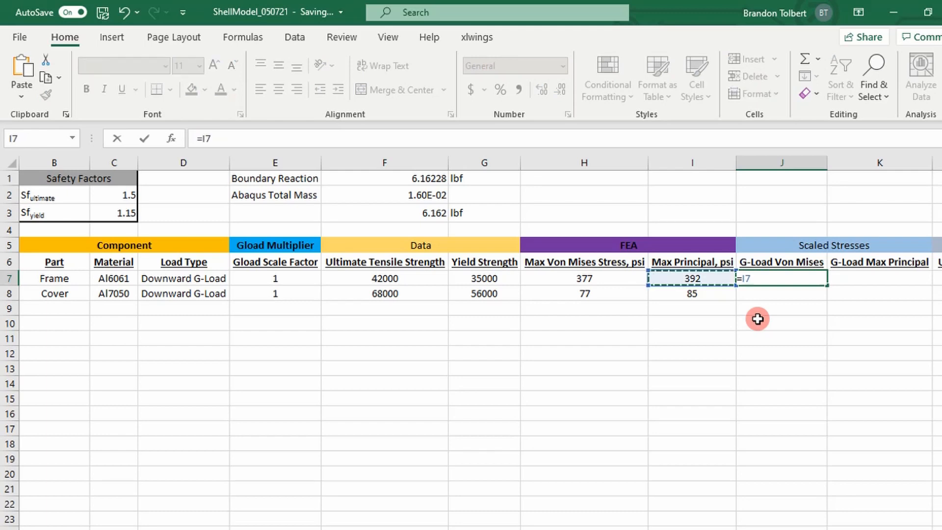
{"action": "key", "text": "Left"}
{"action": "type", "text": "*"}
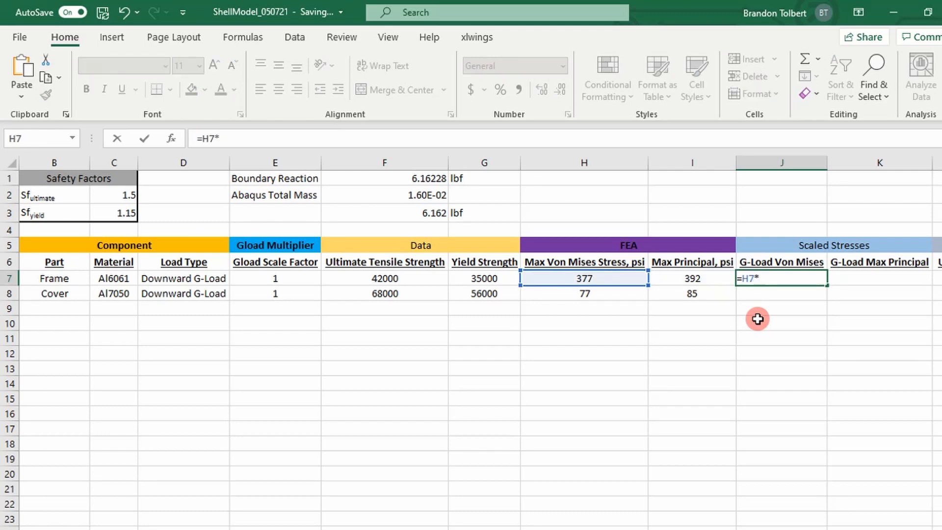
{"action": "key", "text": "Left"}
{"action": "key", "text": "Left"}
{"action": "key", "text": "Left"}
{"action": "key", "text": "Left"}
{"action": "key", "text": "Left"}
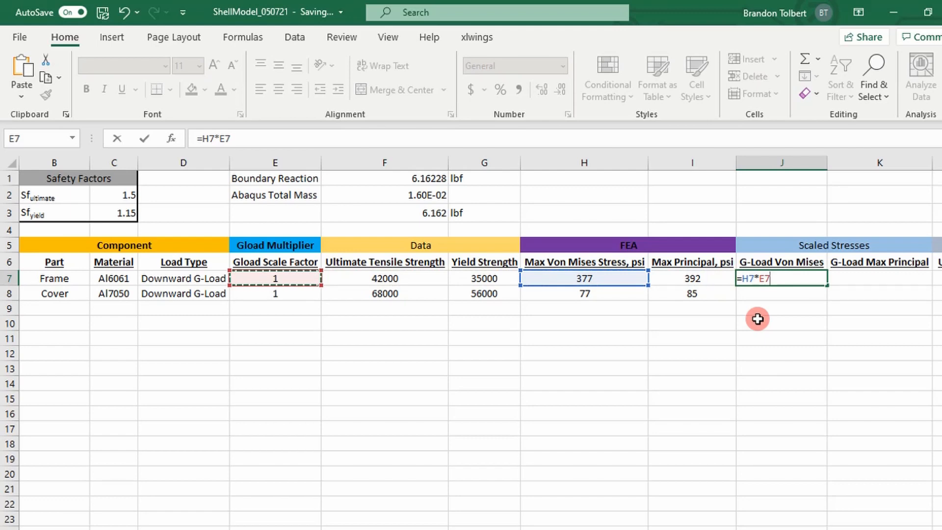
{"action": "key", "text": "Return"}
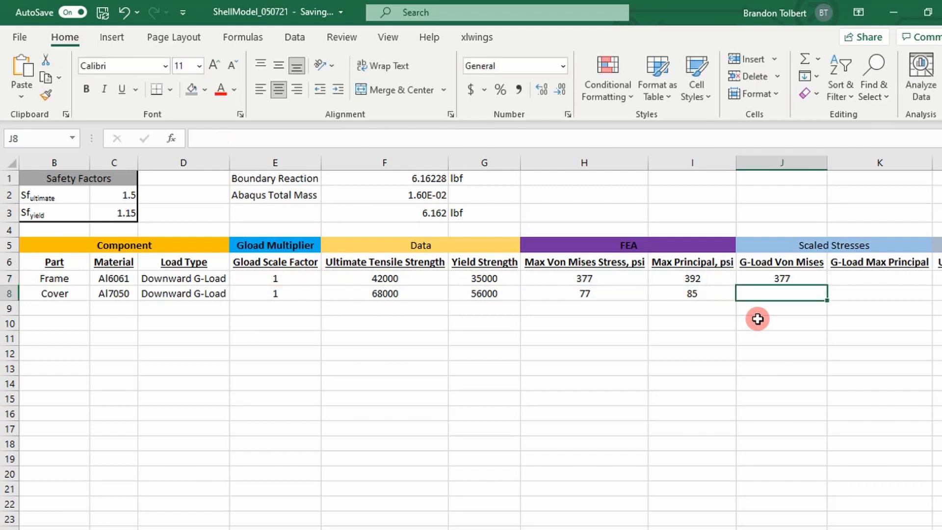
{"action": "left_click", "coordinate": [783, 277]}
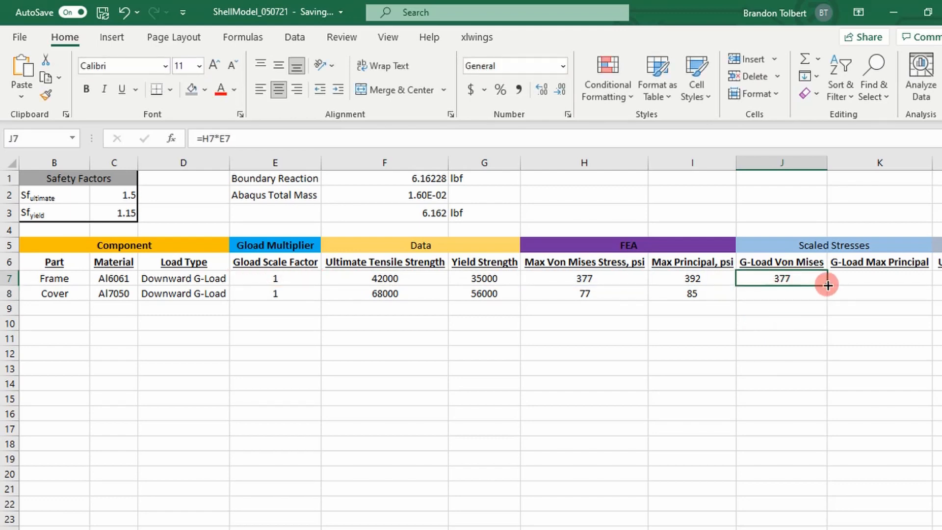
{"action": "mouse_move", "coordinate": [828, 285]}
{"action": "left_mouse_down"}
{"action": "mouse_move", "coordinate": [836, 307]}
{"action": "mouse_move", "coordinate": [829, 297]}
{"action": "left_mouse_up"}
Step: Make the scale factor reference in J7 absolute as =H7*$E$7 and fill the formula across J7:K8
{"action": "double_click", "coordinate": [807, 279]}
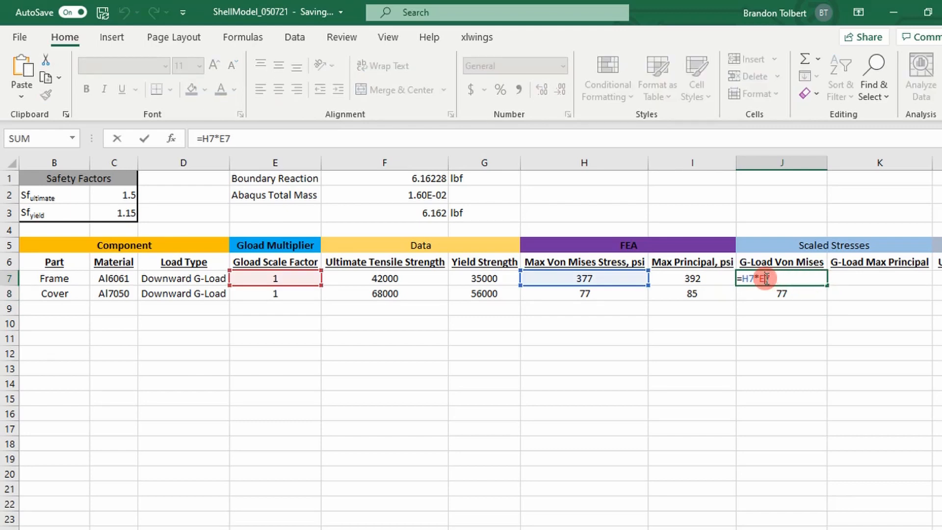
{"action": "key", "text": "F4"}
{"action": "key", "text": "Return"}
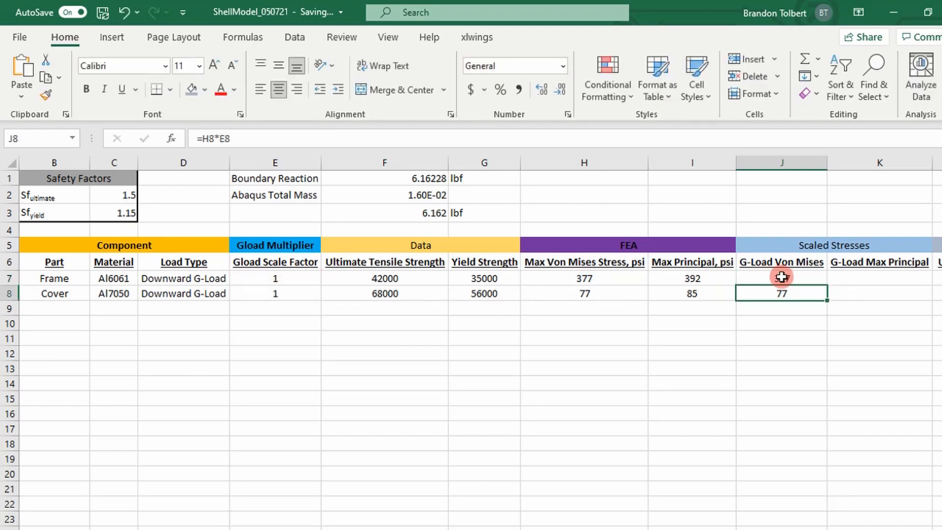
{"action": "left_click", "coordinate": [788, 275]}
{"action": "left_click_drag", "start_coordinate": [826, 292], "coordinate": [917, 300]}
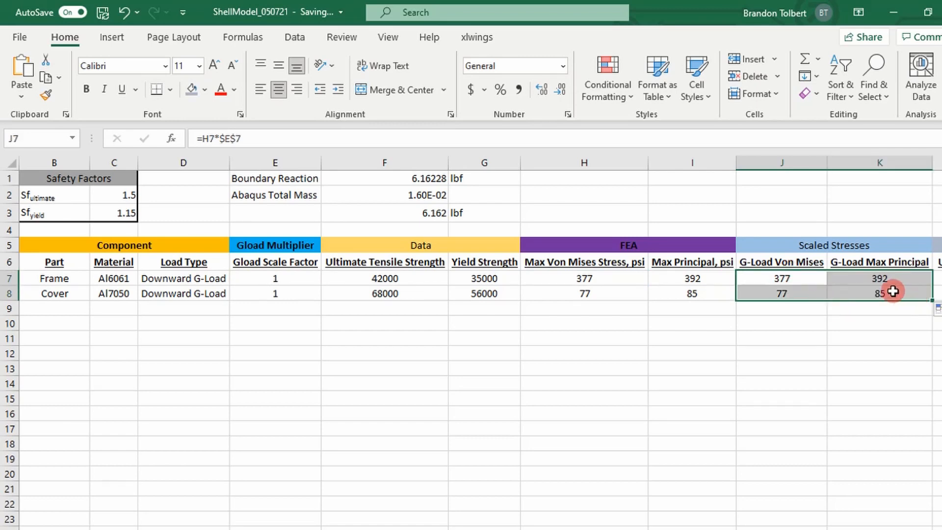
Step: Set the Gload Scale Factor to 6 for both the frame and the cover
{"action": "left_click", "coordinate": [310, 282]}
{"action": "type", "text": "6"}
{"action": "key", "text": "Return"}
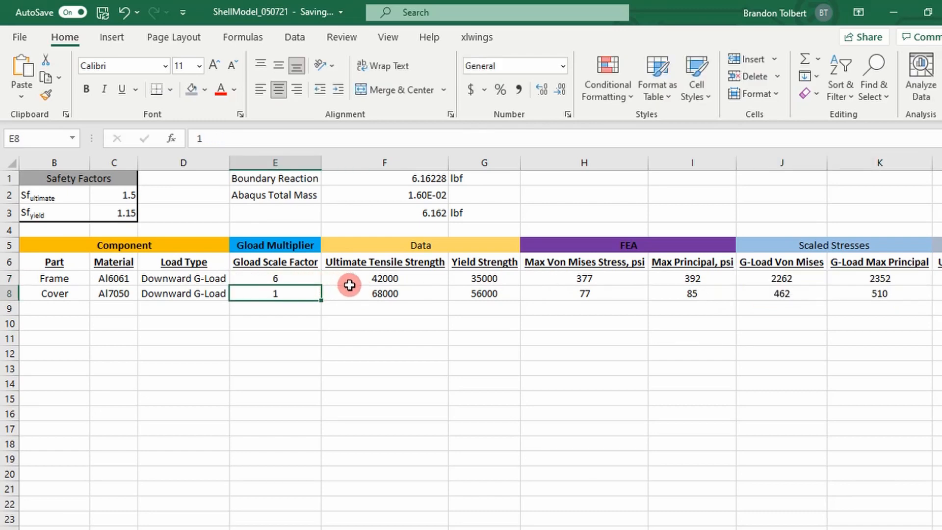
{"action": "type", "text": "6"}
{"action": "key", "text": "Return"}
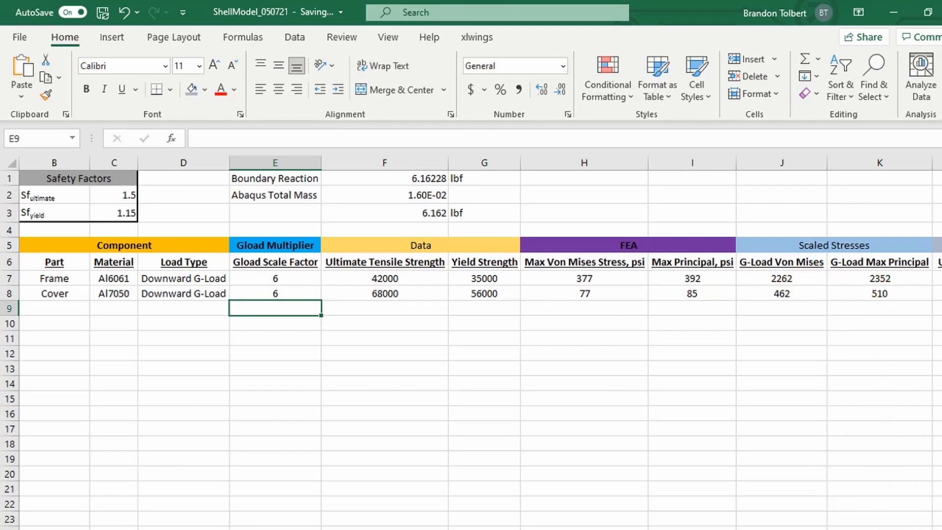
Step: Examine the temperature knockdown columns and trace which cells the frame's Knockdown Ultimate Strength formula in N7 references
{"action": "scroll", "coordinate": [828, 527], "scroll_direction": "right", "scroll_amount": 5}
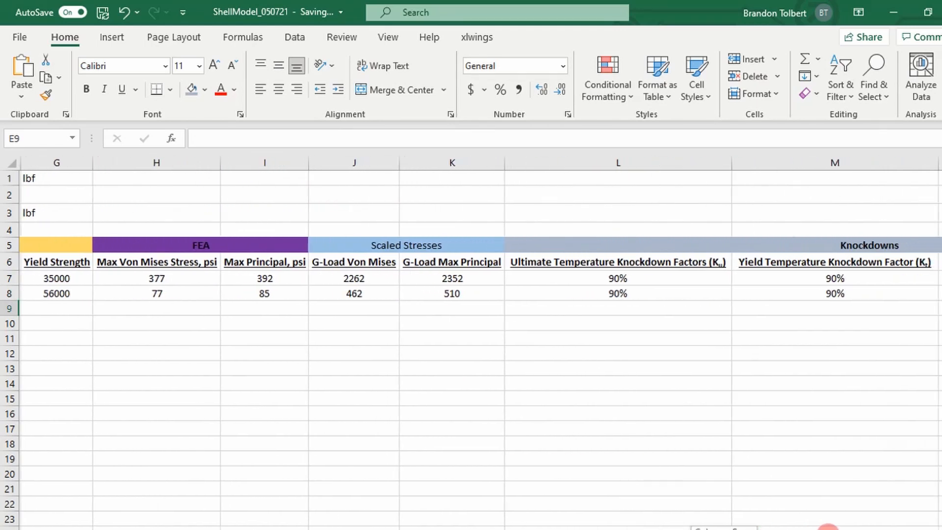
{"action": "scroll", "coordinate": [828, 527], "scroll_direction": "right", "scroll_amount": 3}
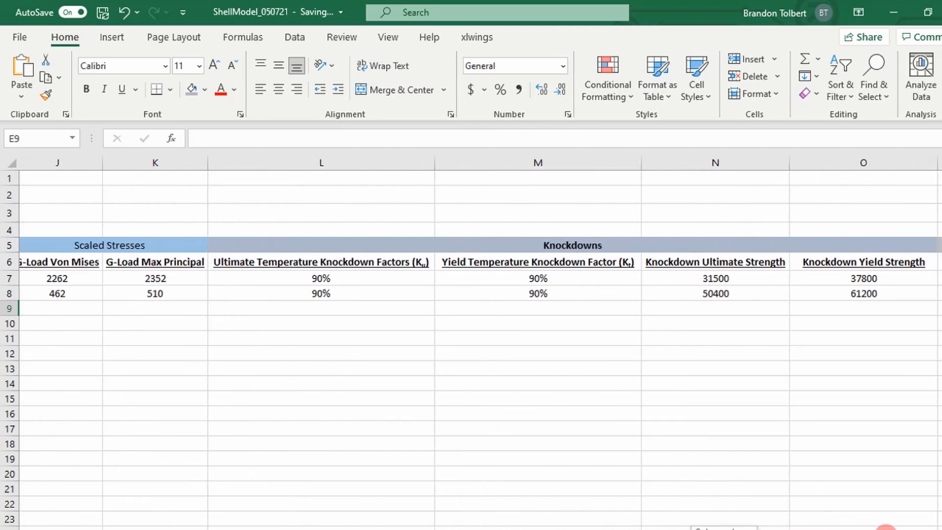
{"action": "scroll", "coordinate": [886, 527], "scroll_direction": "right", "scroll_amount": 1}
{"action": "left_click_drag", "start_coordinate": [896, 529], "coordinate": [898, 529]}
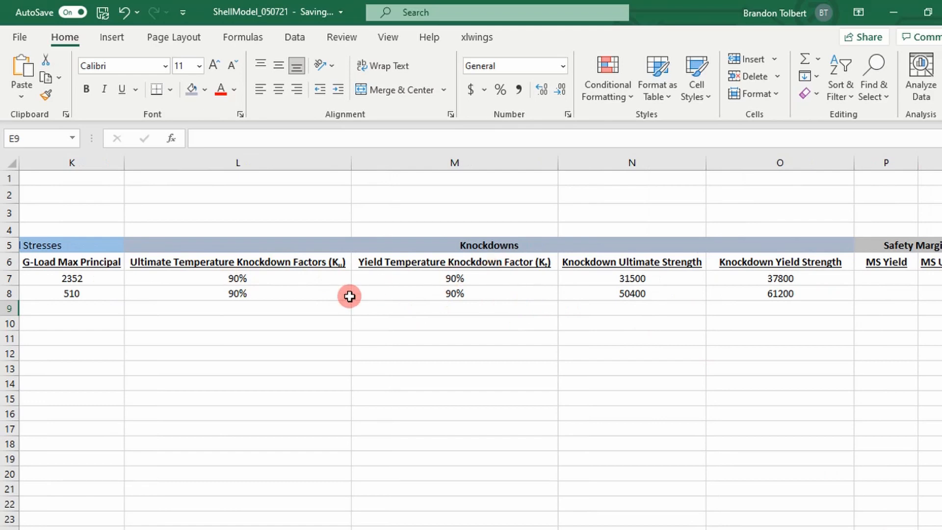
{"action": "double_click", "coordinate": [629, 278]}
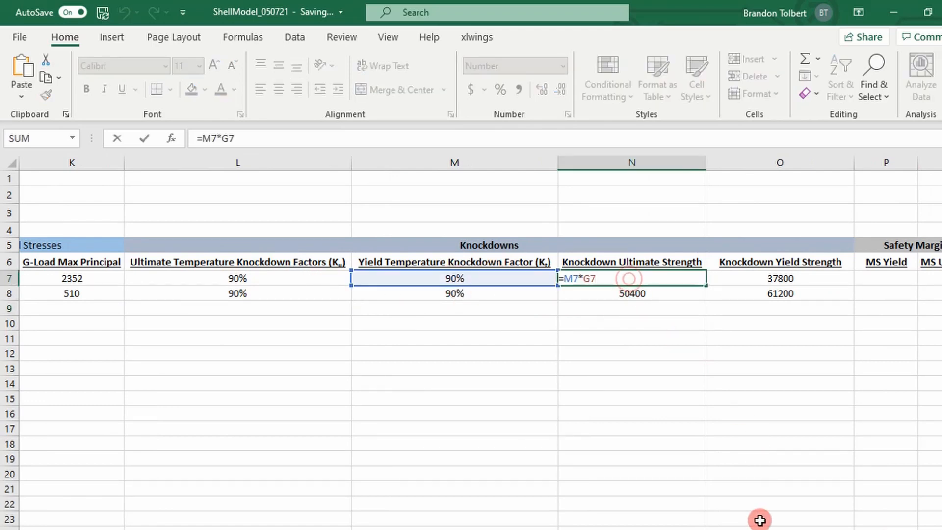
{"action": "scroll", "coordinate": [481, 343], "scroll_direction": "left", "scroll_amount": 6}
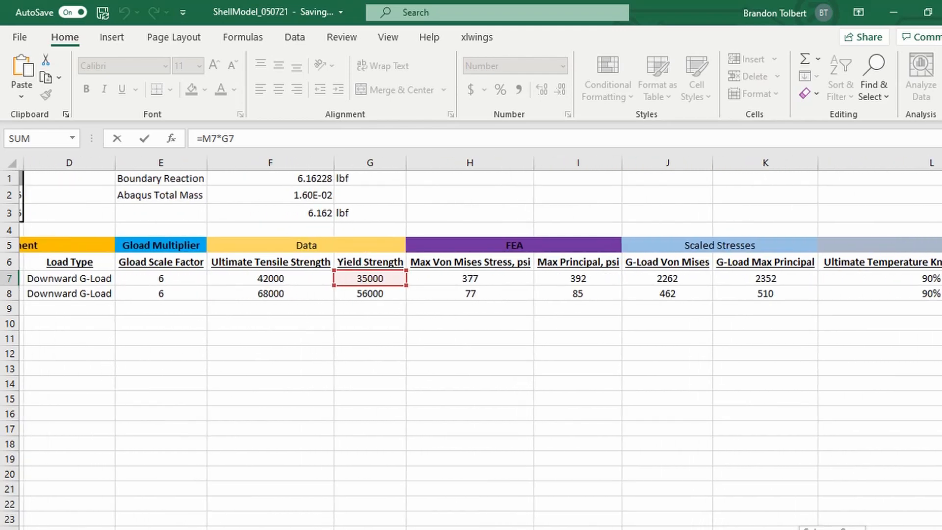
{"action": "scroll", "coordinate": [370, 336], "scroll_direction": "right", "scroll_amount": 1}
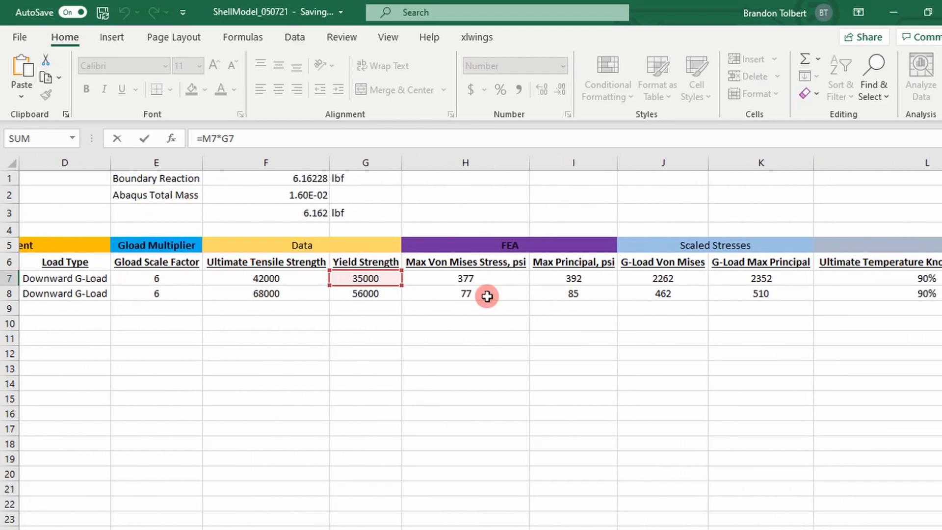
{"action": "left_click_drag", "start_coordinate": [677, 529], "coordinate": [824, 529]}
{"action": "key", "text": "Return"}
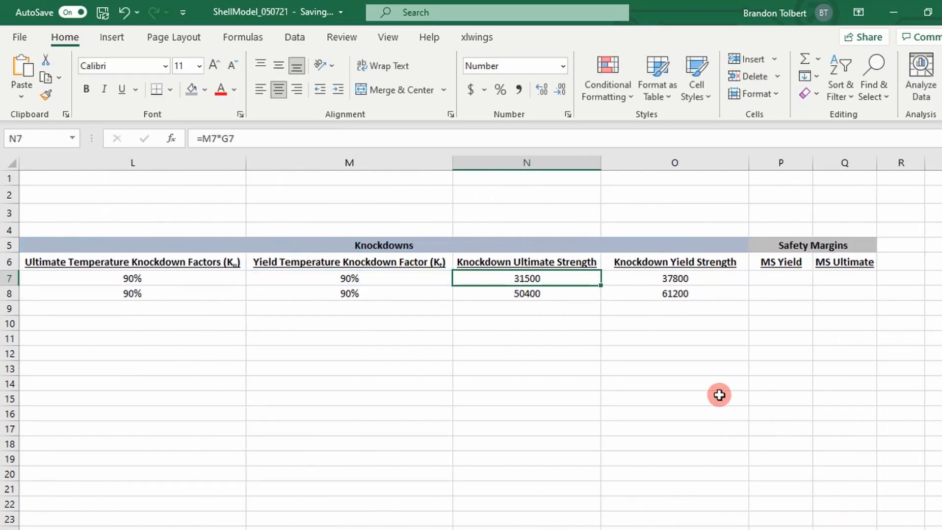
Step: Start a MarginOfSafety formula in the frame's MS Yield cell P7 and open its function arguments, keeping row 7 unobstructed
{"action": "left_click", "coordinate": [774, 279]}
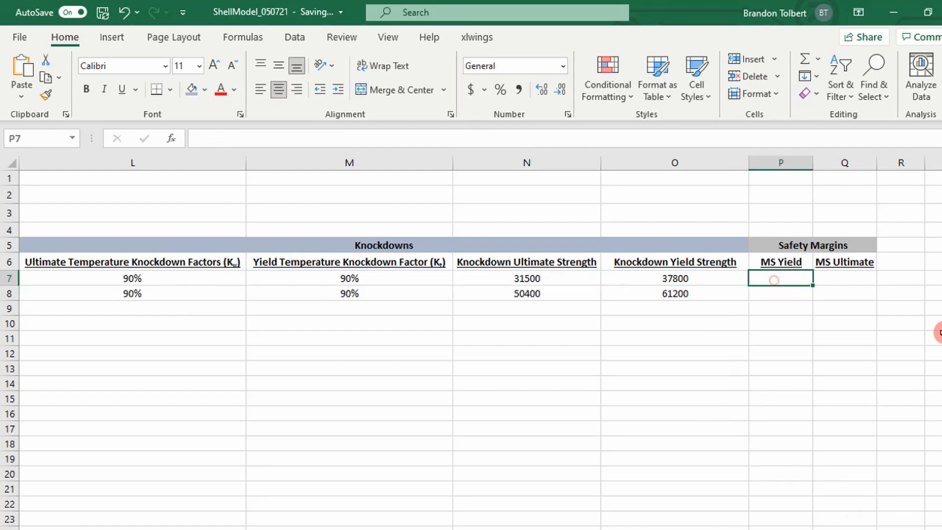
{"action": "type", "text": "=mar"}
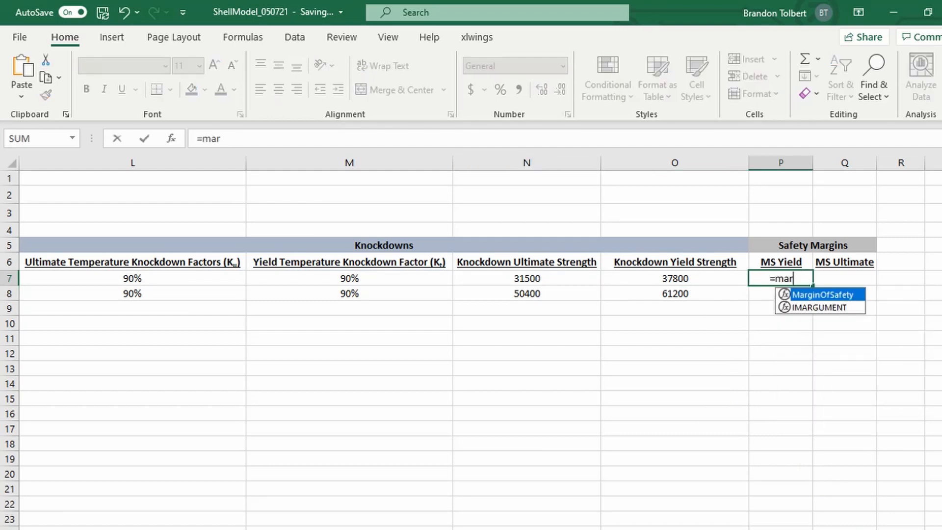
{"action": "key", "text": "Tab"}
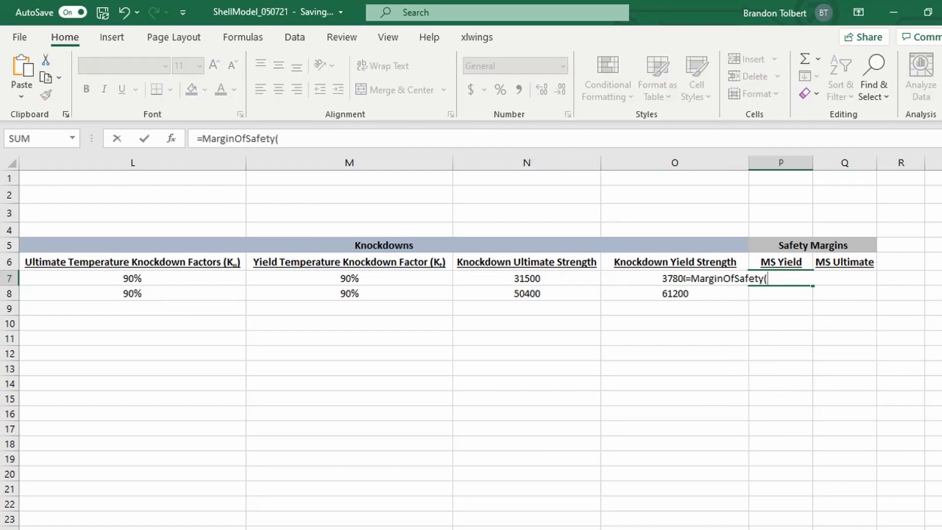
{"action": "left_click", "coordinate": [171, 139]}
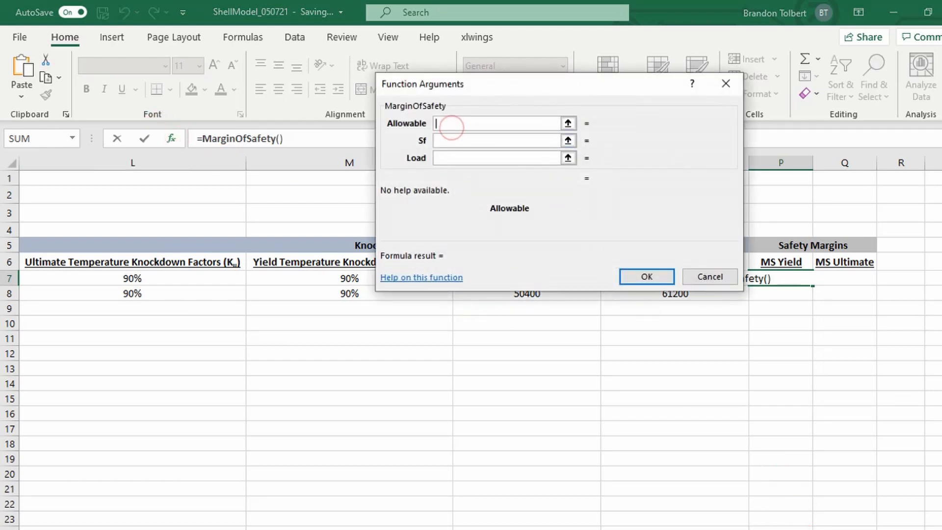
{"action": "mouse_move", "coordinate": [824, 529]}
{"action": "left_mouse_down"}
{"action": "mouse_move", "coordinate": [790, 529]}
{"action": "mouse_move", "coordinate": [825, 529]}
{"action": "left_mouse_up"}
{"action": "left_click_drag", "start_coordinate": [629, 90], "coordinate": [619, 357]}
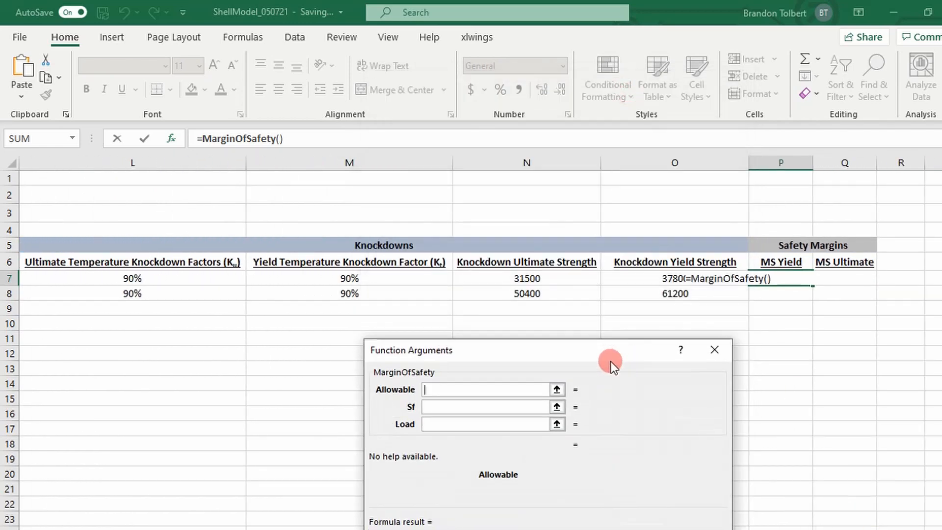
Step: Use the frame's knockdown yield strength O7 as the Allowable and the yield safety factor C3 as Sf
{"action": "left_click", "coordinate": [649, 279]}
{"action": "left_click", "coordinate": [432, 408]}
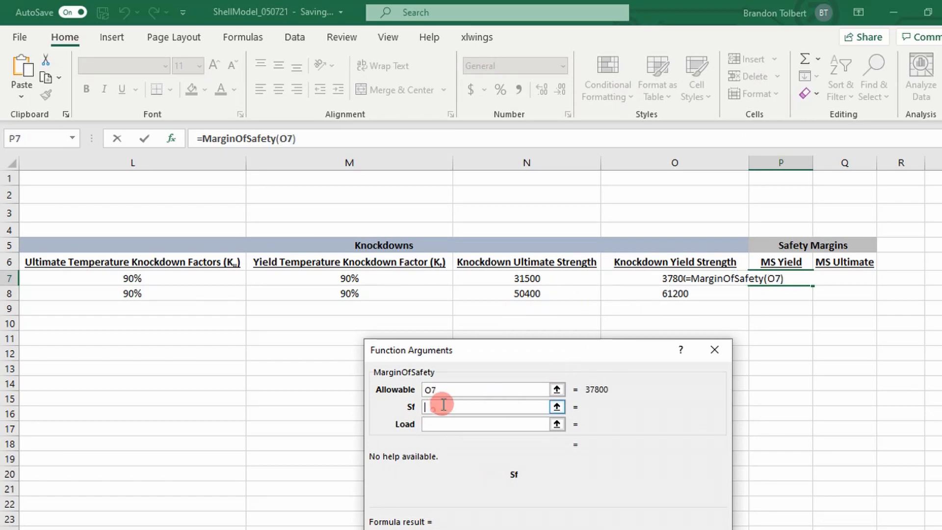
{"action": "left_click_drag", "start_coordinate": [765, 529], "coordinate": [630, 529]}
{"action": "left_click", "coordinate": [172, 213]}
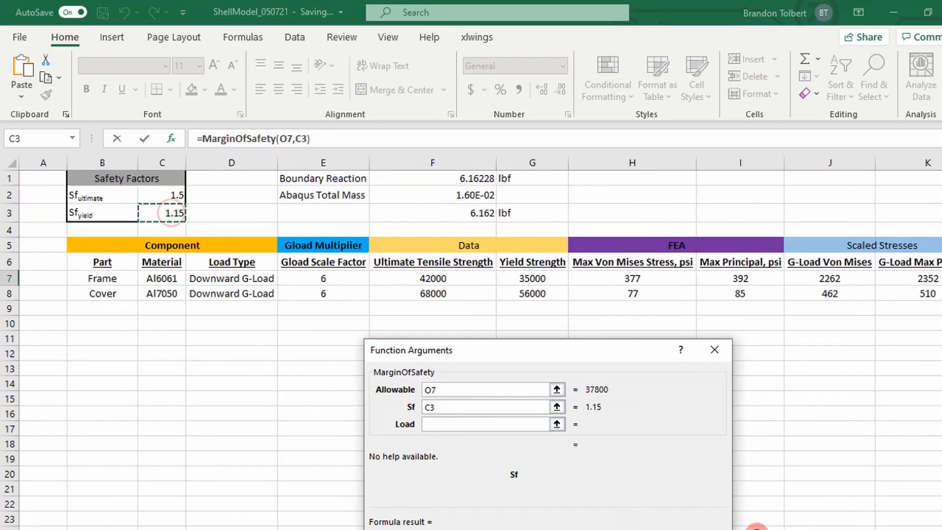
Step: Complete the MS Yield formula with Load J7 and Sf locked as $C$3, and copy it down to the cover's row
{"action": "left_click", "coordinate": [485, 426]}
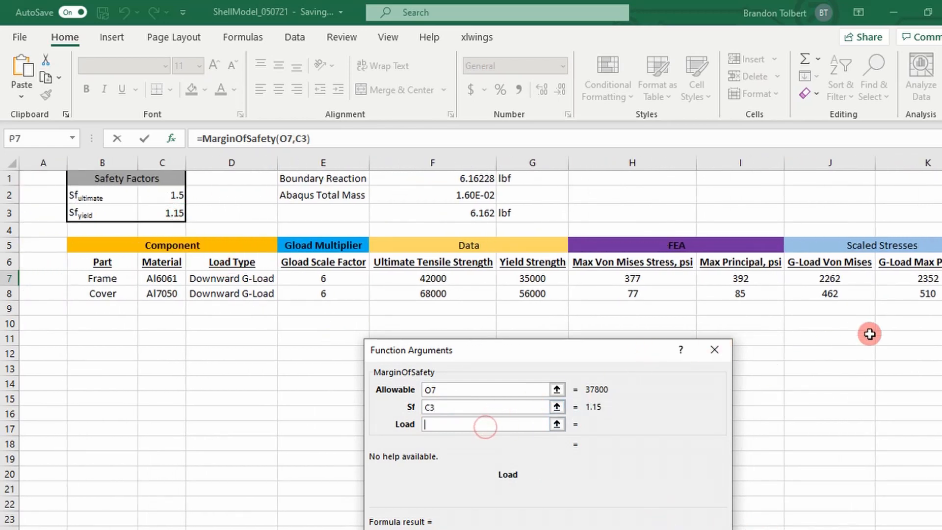
{"action": "left_click_drag", "start_coordinate": [618, 348], "coordinate": [483, 253]}
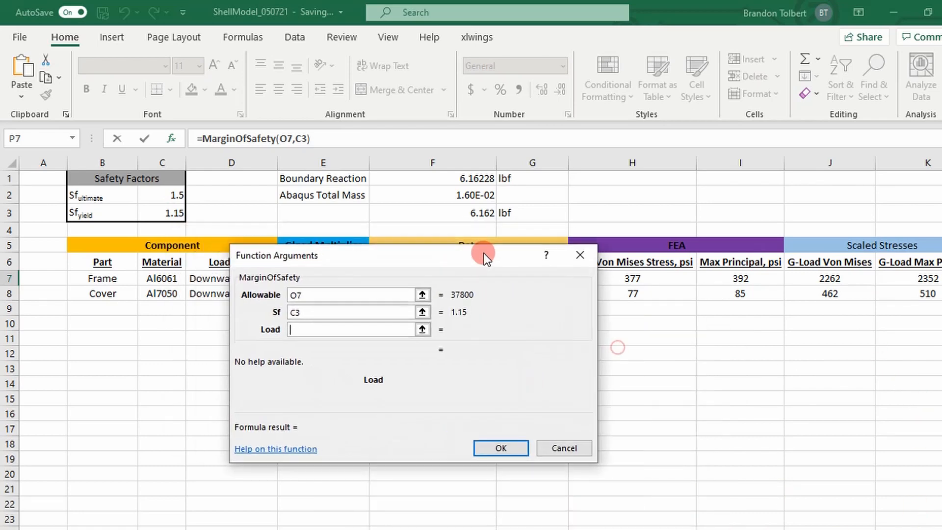
{"action": "left_click_drag", "start_coordinate": [669, 527], "coordinate": [709, 528]}
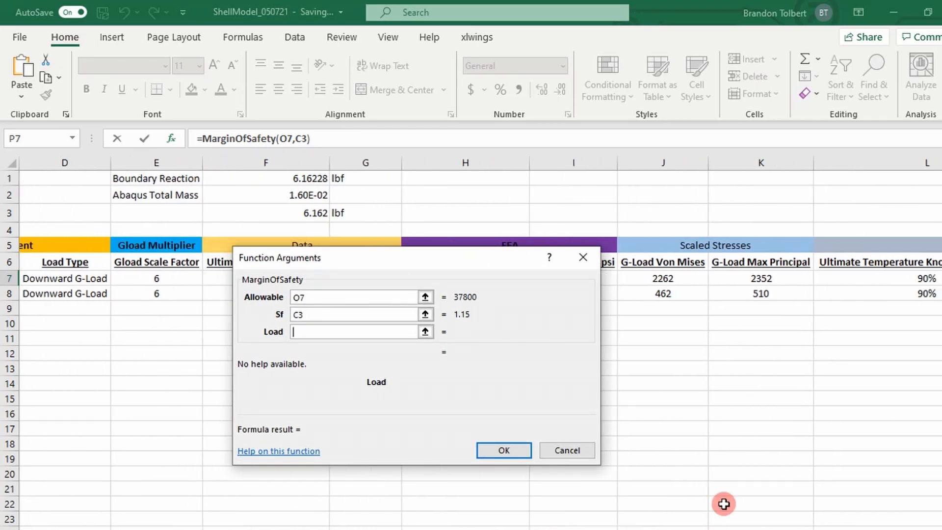
{"action": "left_click", "coordinate": [664, 277]}
{"action": "left_click", "coordinate": [341, 312]}
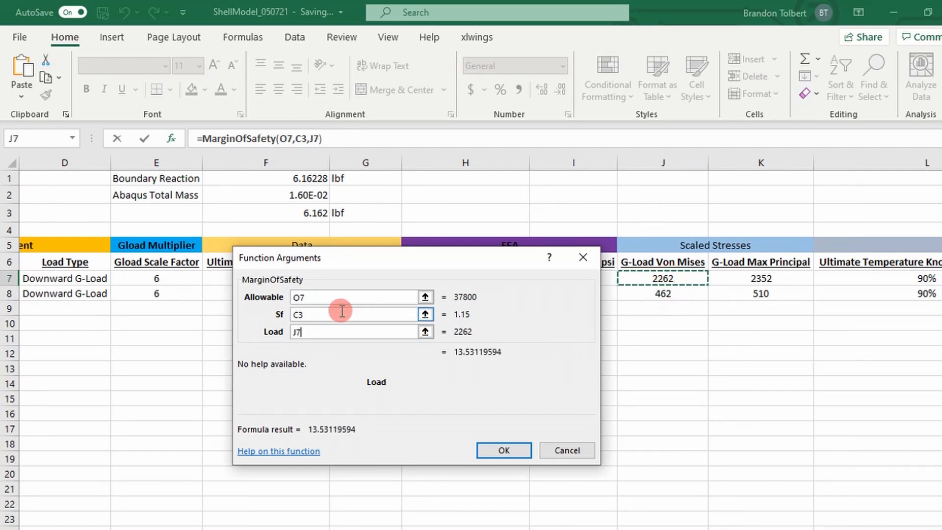
{"action": "key", "text": "F4"}
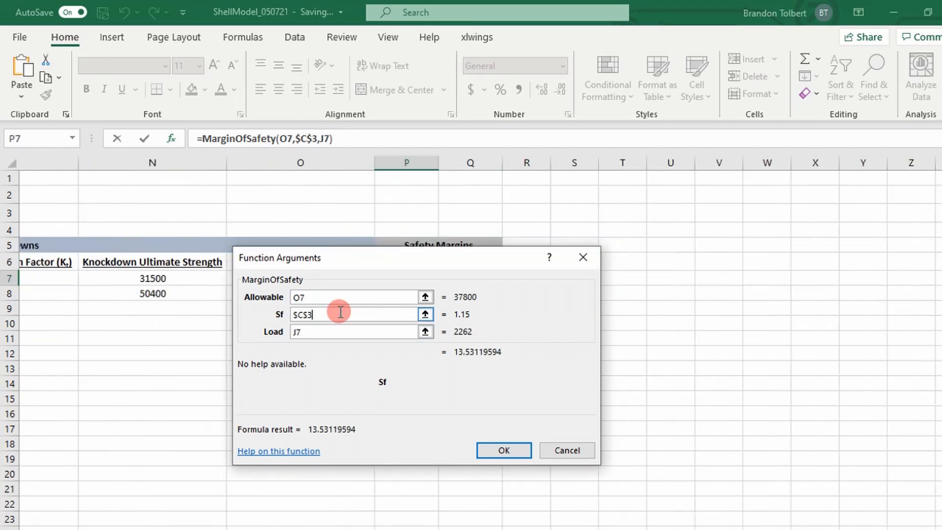
{"action": "key", "text": "Return"}
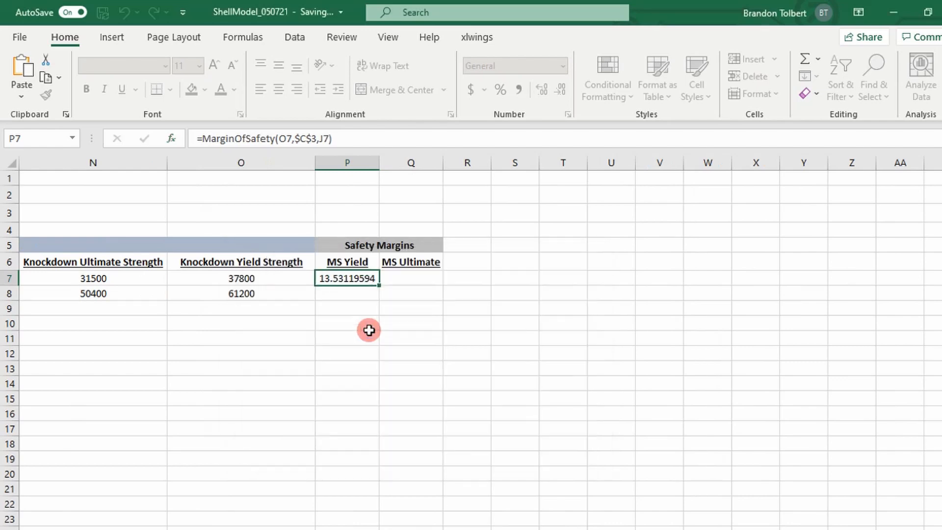
{"action": "left_click_drag", "start_coordinate": [381, 286], "coordinate": [375, 300]}
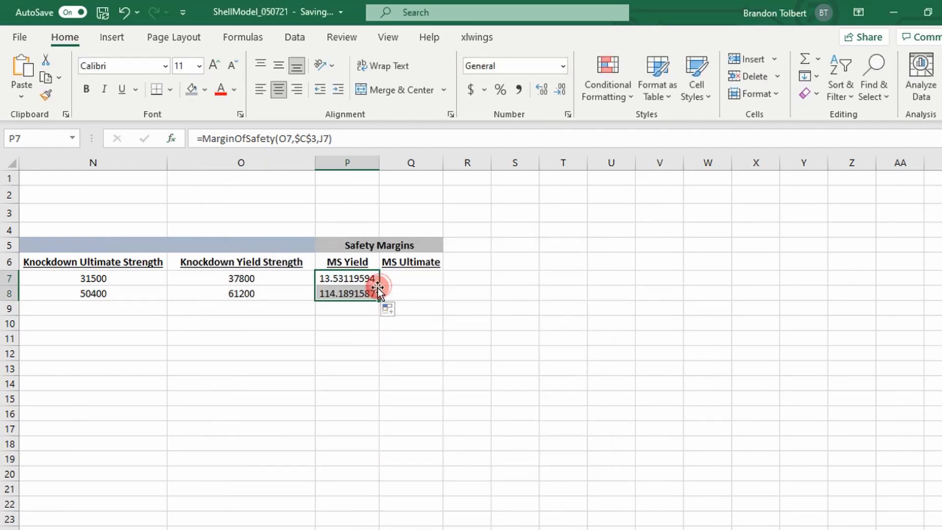
Step: Start a MarginOfSafety formula in the frame's MS Ultimate cell Q7 and open its function arguments, keeping row 7 unobstructed
{"action": "left_click", "coordinate": [398, 276]}
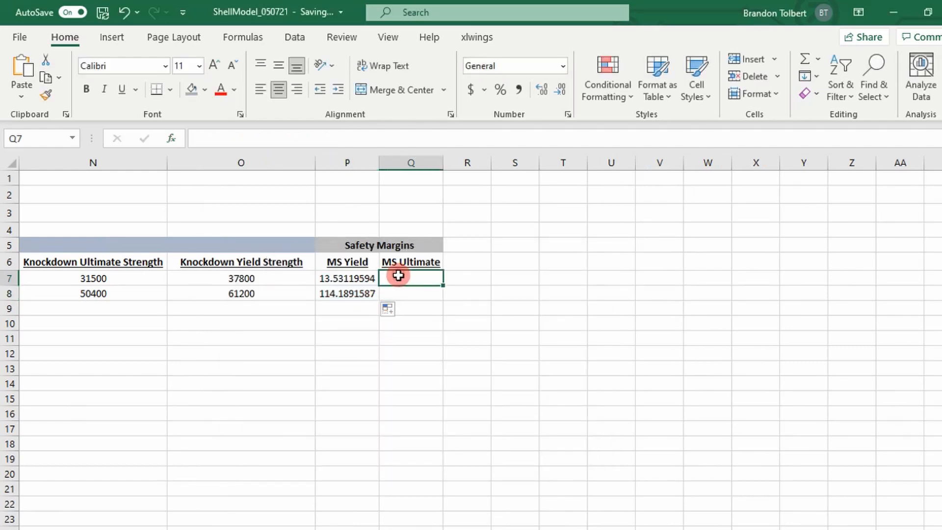
{"action": "type", "text": "=mar"}
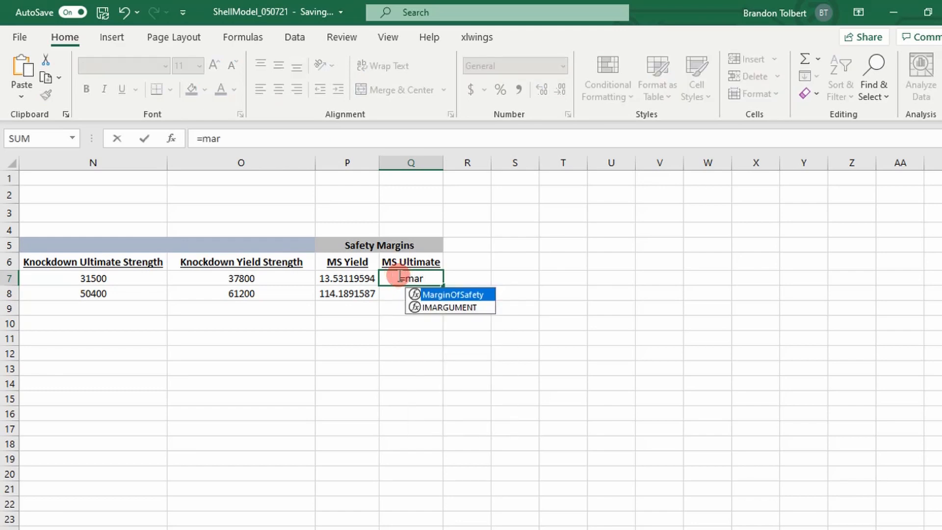
{"action": "key", "text": "Tab"}
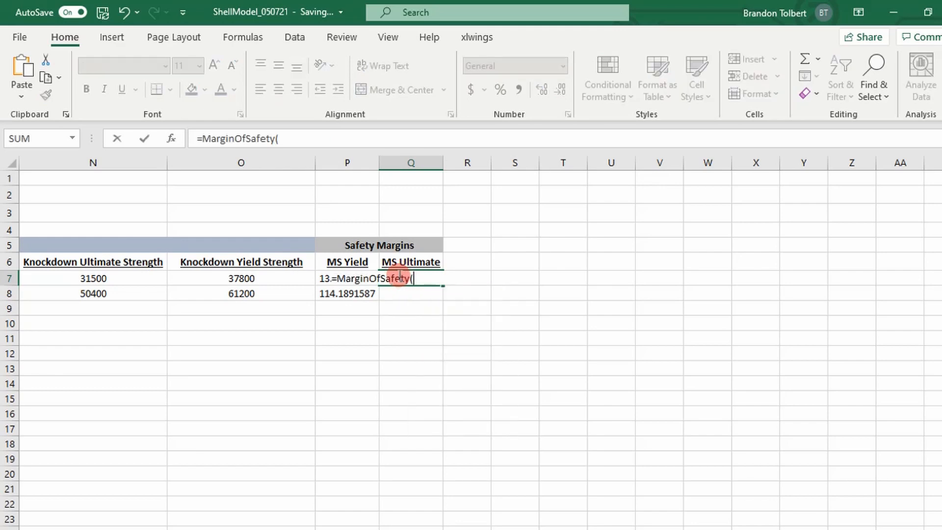
{"action": "left_click", "coordinate": [169, 138]}
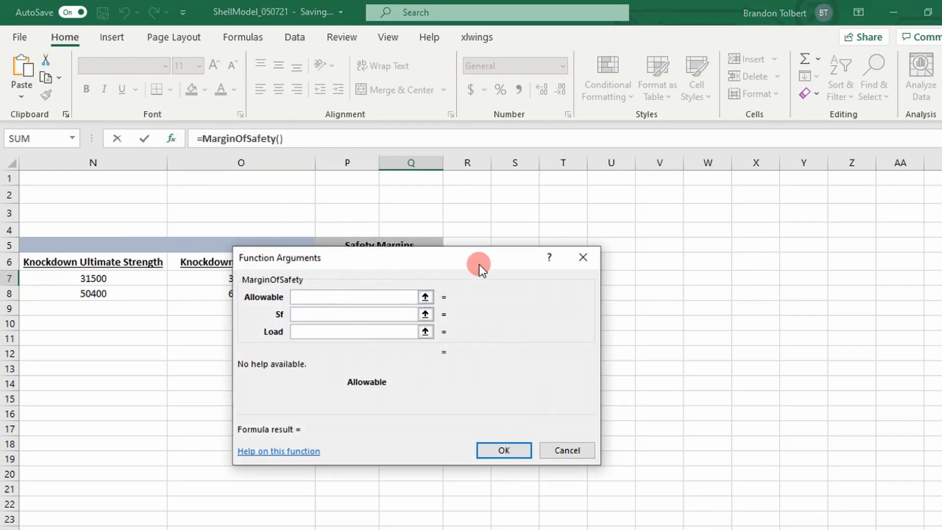
{"action": "left_click_drag", "start_coordinate": [479, 264], "coordinate": [422, 390]}
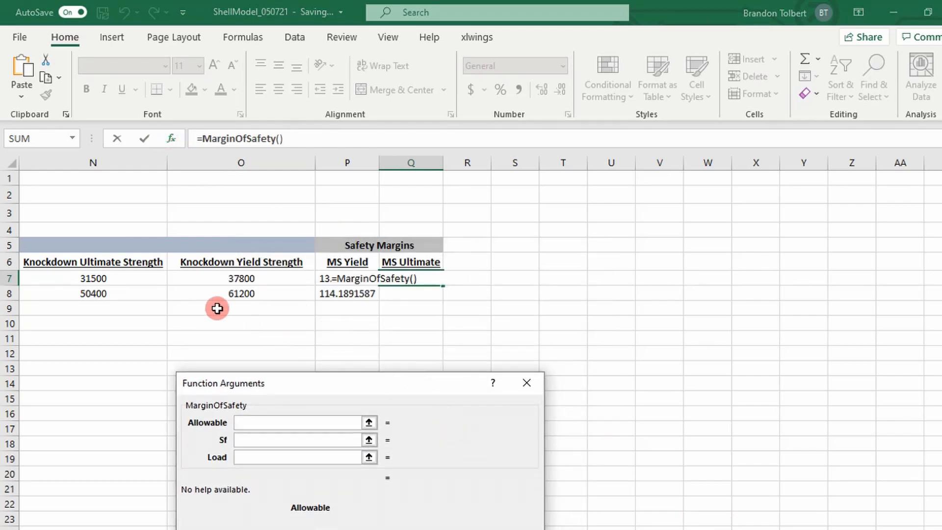
Step: Use the frame's knockdown ultimate strength N7 as the Allowable and the ultimate safety factor C2 as Sf
{"action": "left_click", "coordinate": [131, 277]}
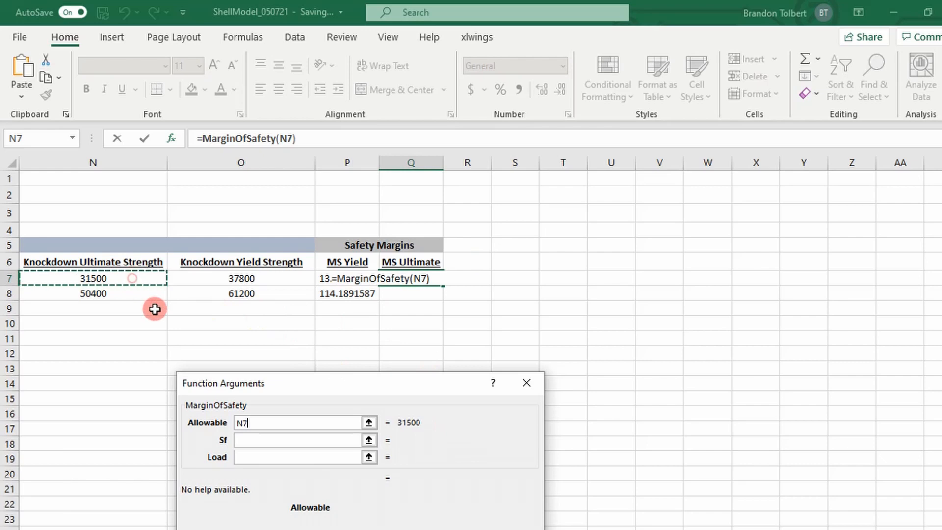
{"action": "left_click", "coordinate": [250, 445]}
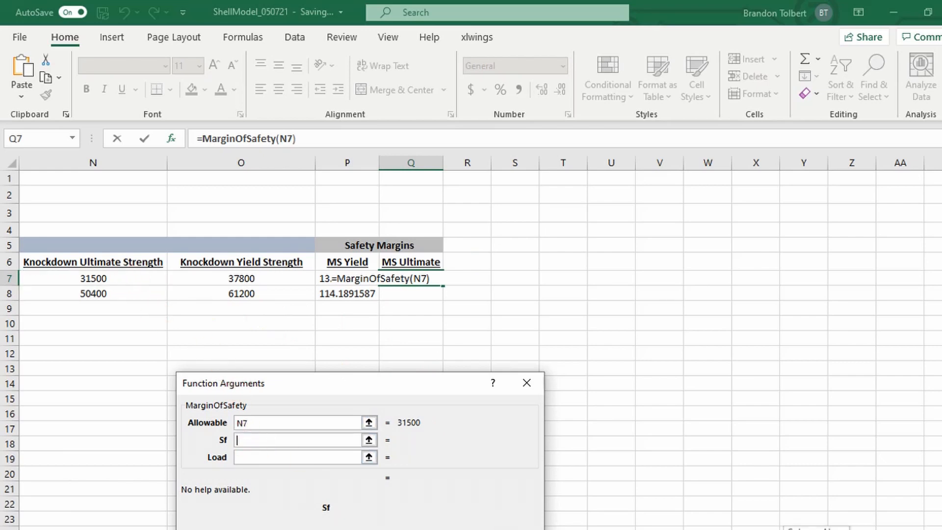
{"action": "scroll", "coordinate": [634, 510], "scroll_direction": "left", "scroll_amount": 10}
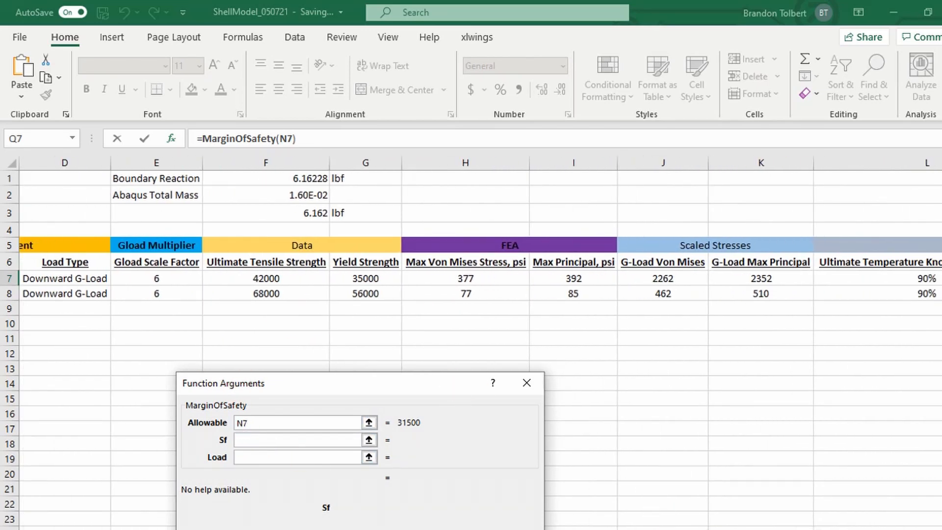
{"action": "scroll", "coordinate": [634, 511], "scroll_direction": "left", "scroll_amount": 3}
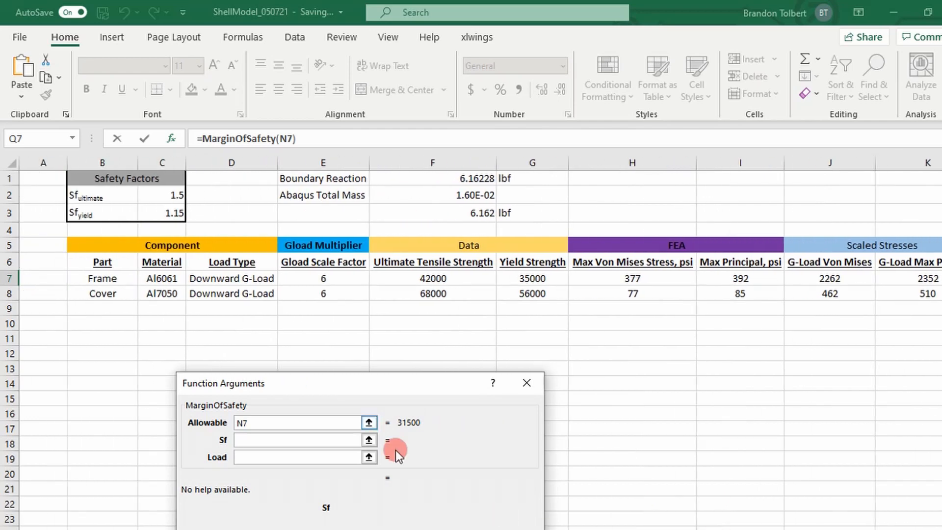
{"action": "left_click", "coordinate": [168, 194]}
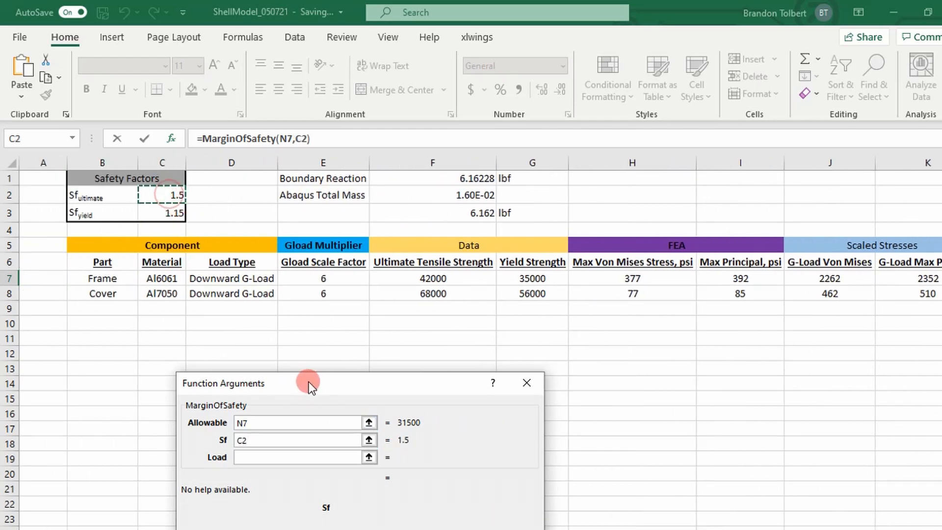
Step: Use the frame's G-Load Max Principal stress K7 as the Load and complete the MS Ultimate formula
{"action": "left_click_drag", "start_coordinate": [310, 382], "coordinate": [441, 264]}
{"action": "left_click", "coordinate": [417, 337]}
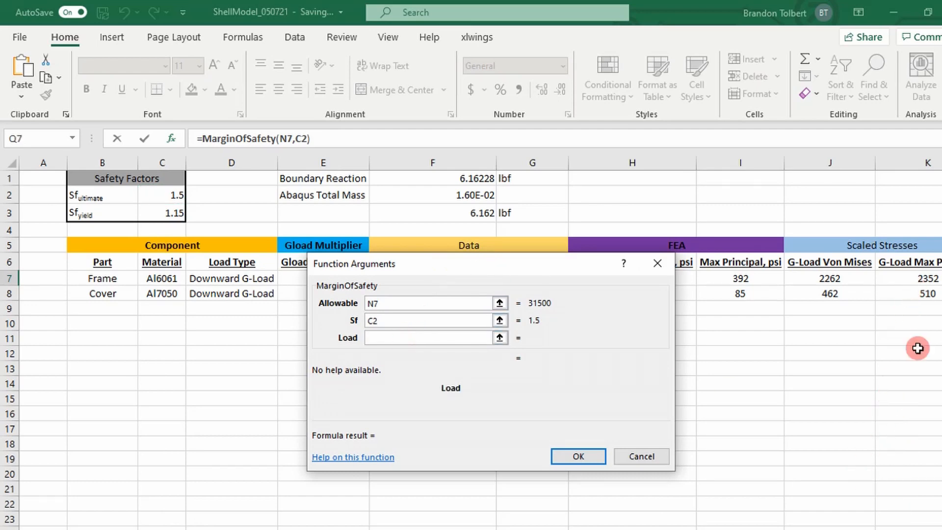
{"action": "scroll", "coordinate": [807, 343], "scroll_direction": "right", "scroll_amount": 1}
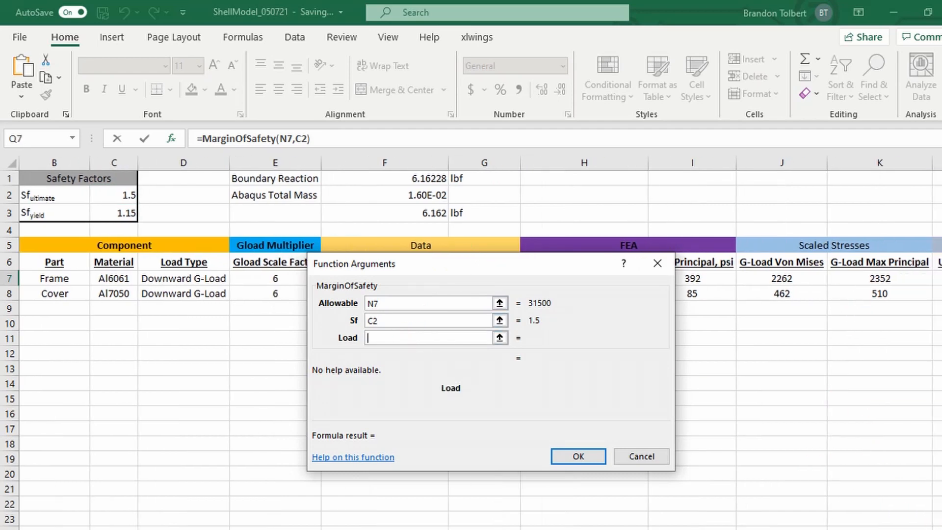
{"action": "left_click", "coordinate": [879, 278]}
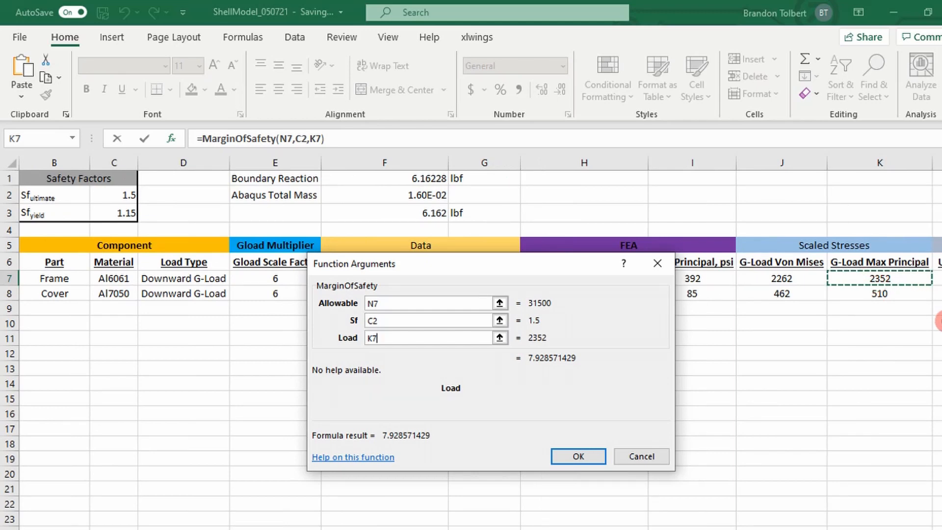
{"action": "key", "text": "Return"}
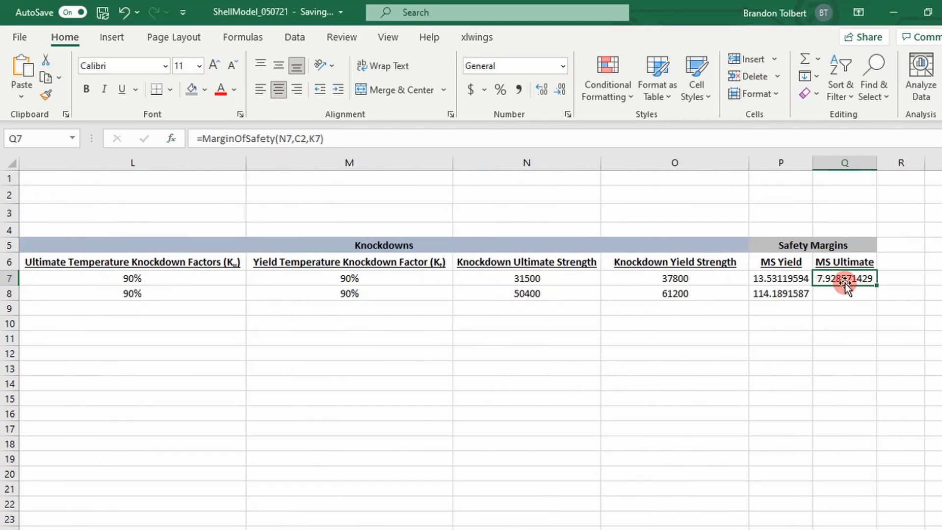
Step: Lock the Sf argument of the frame's MS Ultimate formula as $C$2 and copy the formula down to the cover's row
{"action": "left_click", "coordinate": [171, 140]}
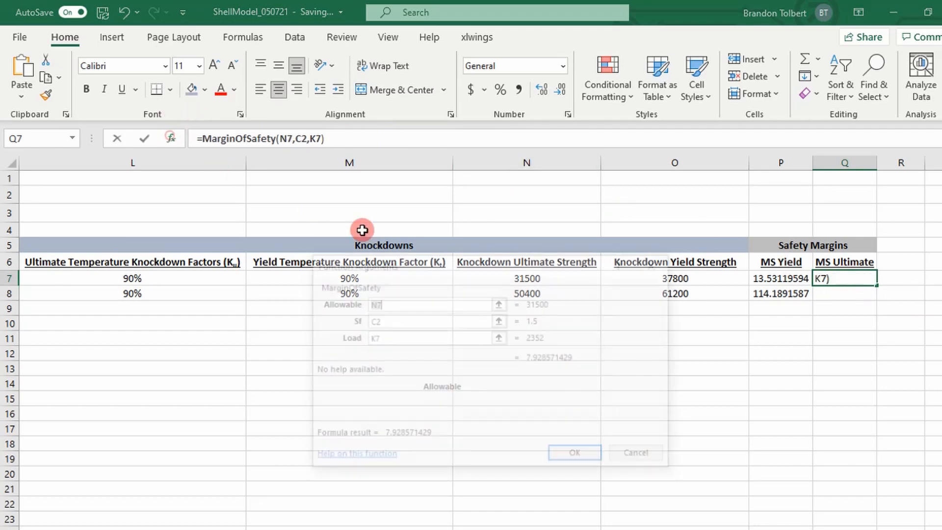
{"action": "left_click", "coordinate": [445, 320]}
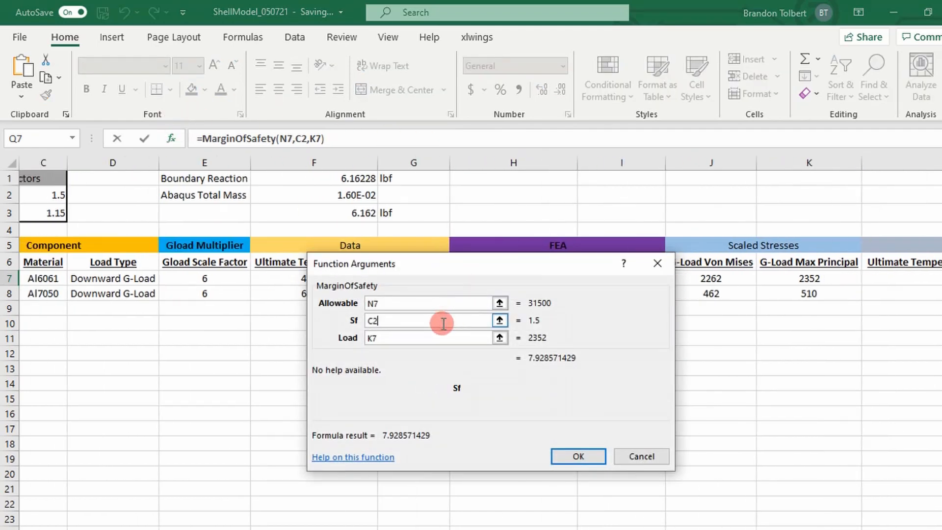
{"action": "key", "text": "F4"}
{"action": "key", "text": "Return"}
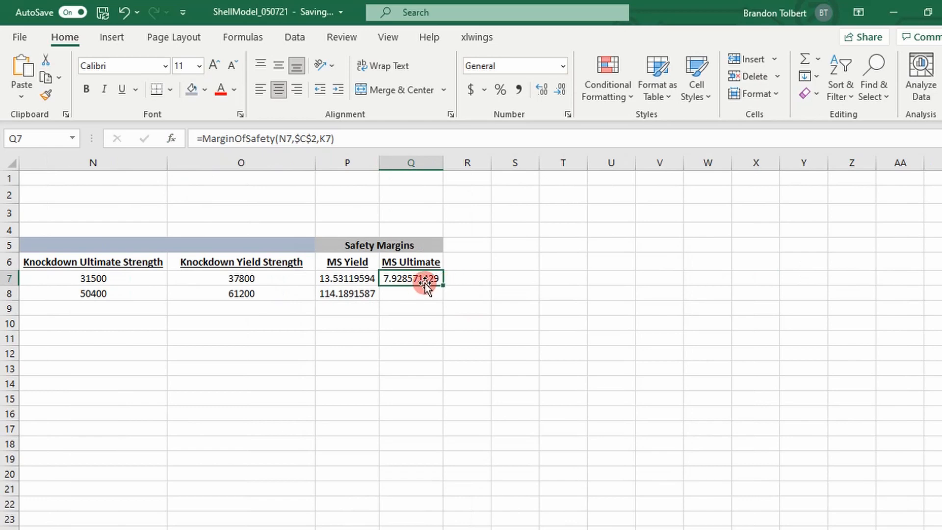
{"action": "double_click", "coordinate": [442, 284]}
{"action": "left_click", "coordinate": [488, 294]}
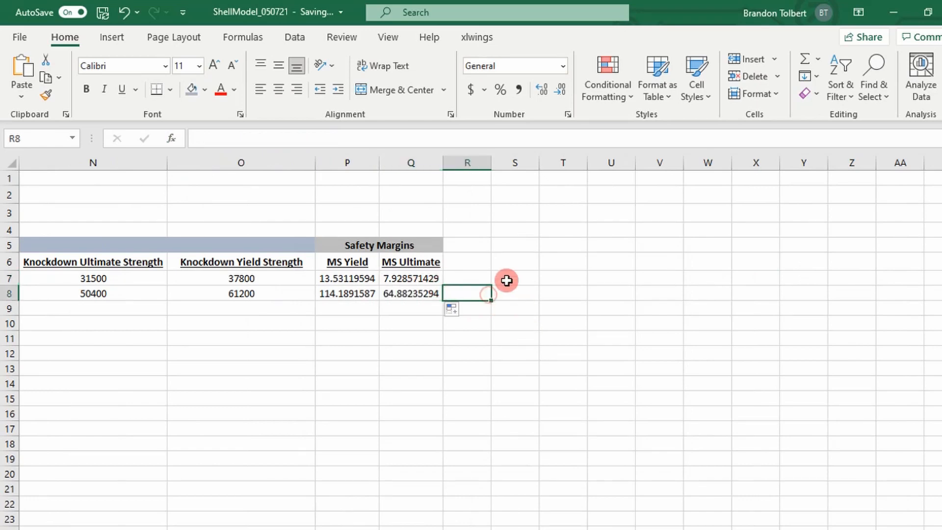
Step: Format the yield and ultimate safety margins in P7:Q8 as numbers with one decimal place
{"action": "left_click", "coordinate": [357, 284]}
{"action": "left_click_drag", "start_coordinate": [357, 283], "coordinate": [389, 294]}
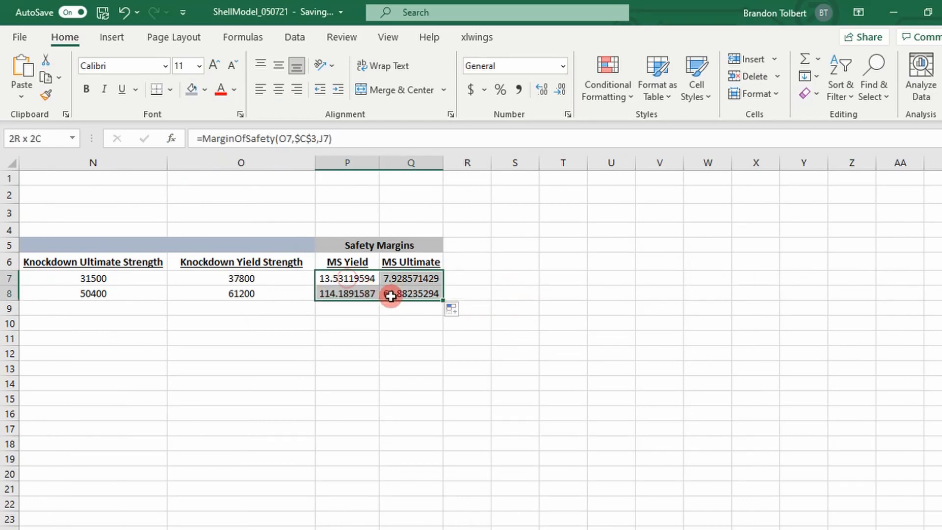
{"action": "left_click", "coordinate": [519, 90]}
{"action": "left_click", "coordinate": [559, 91]}
{"action": "left_click", "coordinate": [558, 91]}
{"action": "left_click", "coordinate": [558, 90]}
{"action": "left_click", "coordinate": [558, 90]}
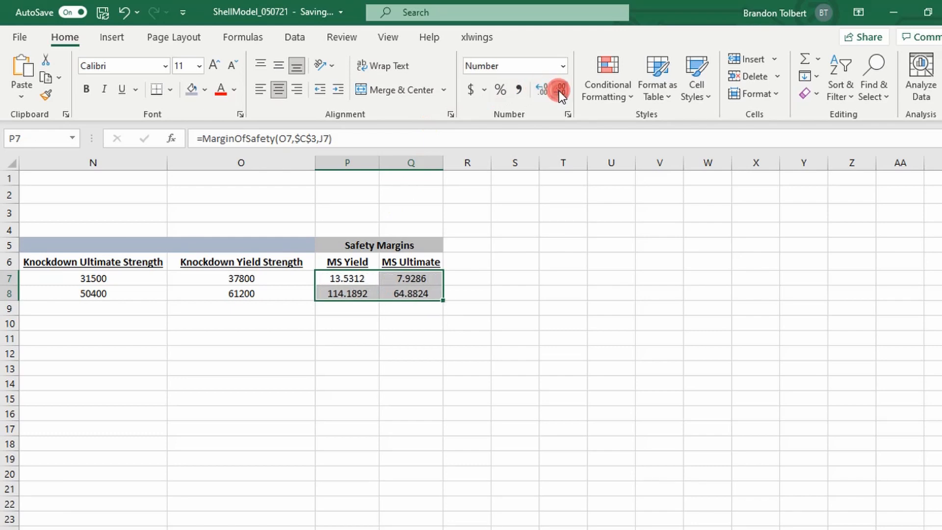
{"action": "left_click", "coordinate": [558, 90]}
{"action": "left_click", "coordinate": [558, 91]}
{"action": "left_click", "coordinate": [558, 91]}
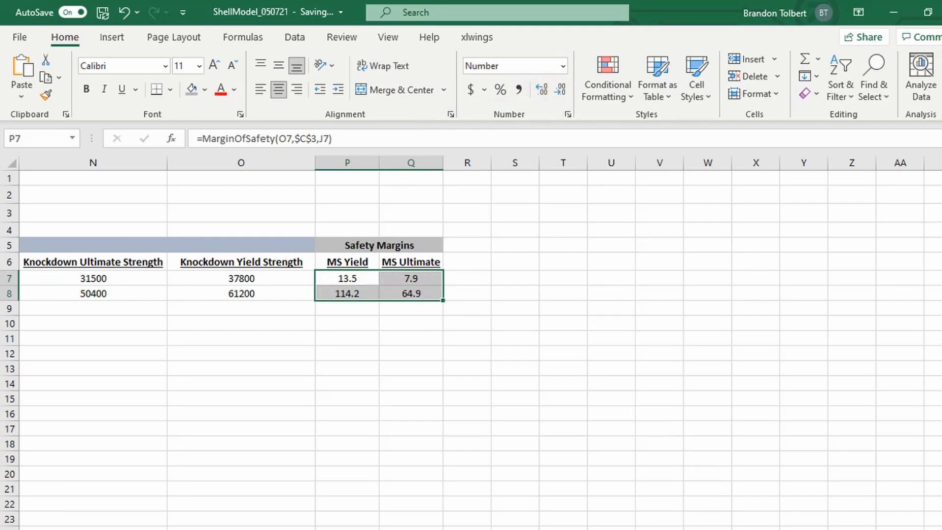
Step: Set the Gload Scale Factor to 15 for both the frame and the cover, and review the recalculated stresses and margins
{"action": "scroll", "coordinate": [474, 343], "scroll_direction": "left", "scroll_amount": 3}
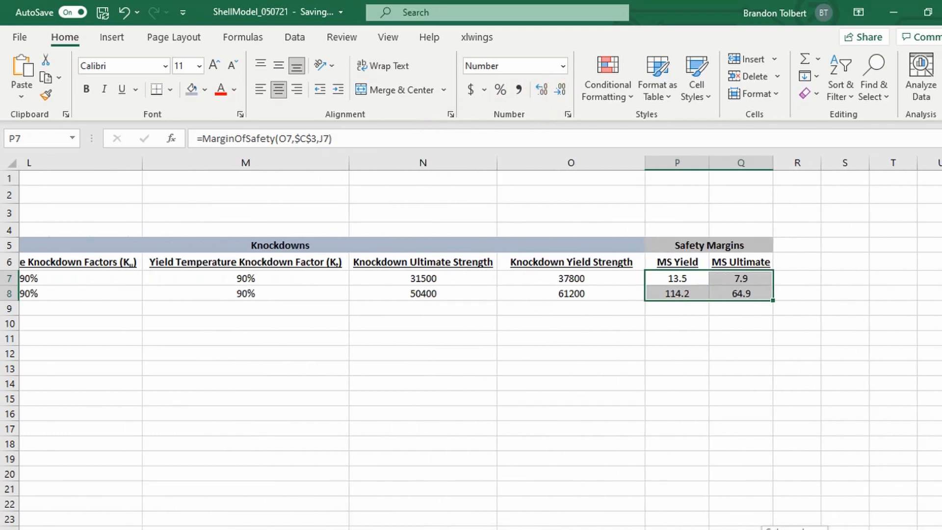
{"action": "scroll", "coordinate": [474, 343], "scroll_direction": "left", "scroll_amount": 6}
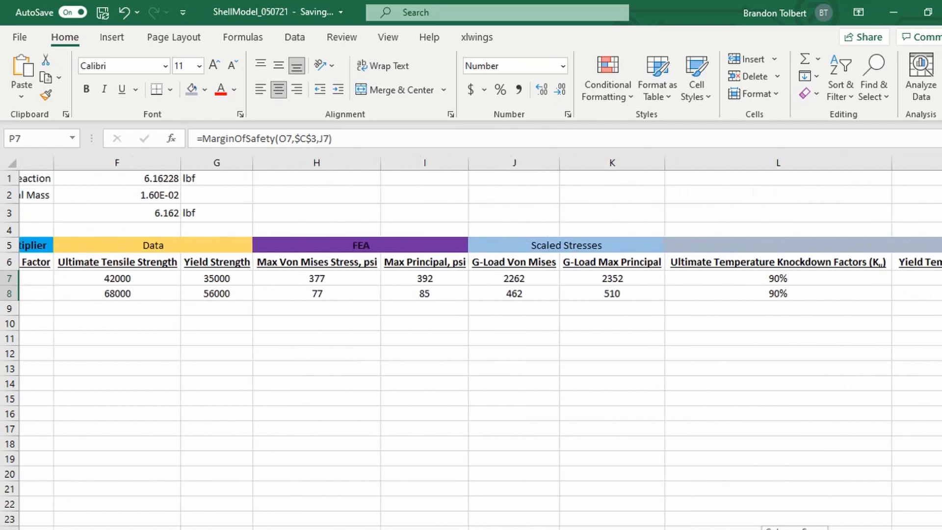
{"action": "scroll", "coordinate": [474, 343], "scroll_direction": "left", "scroll_amount": 3}
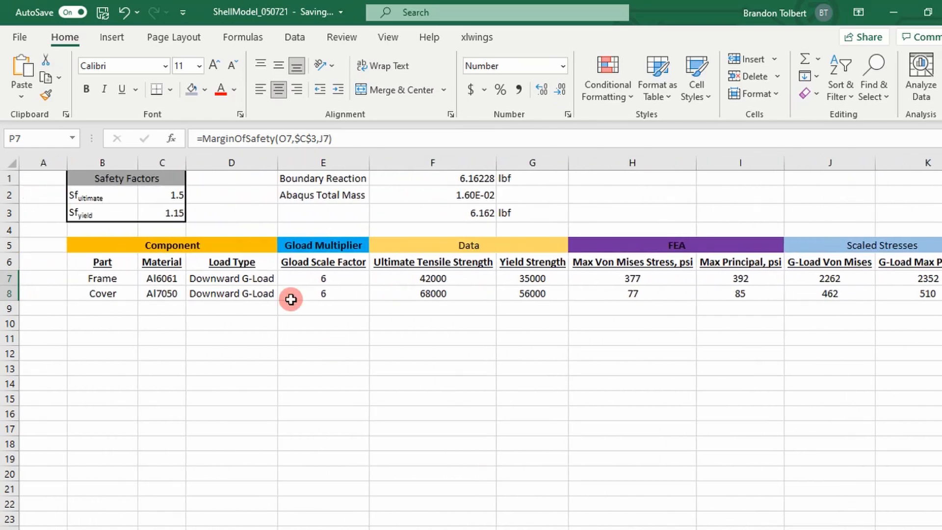
{"action": "left_click", "coordinate": [309, 278]}
{"action": "type", "text": "15"}
{"action": "key", "text": "Return"}
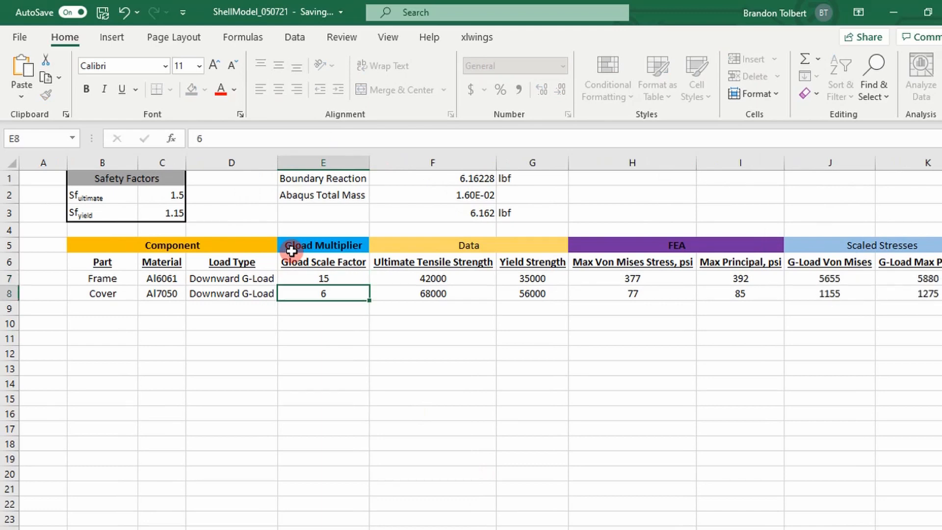
{"action": "type", "text": "15"}
{"action": "key", "text": "Return"}
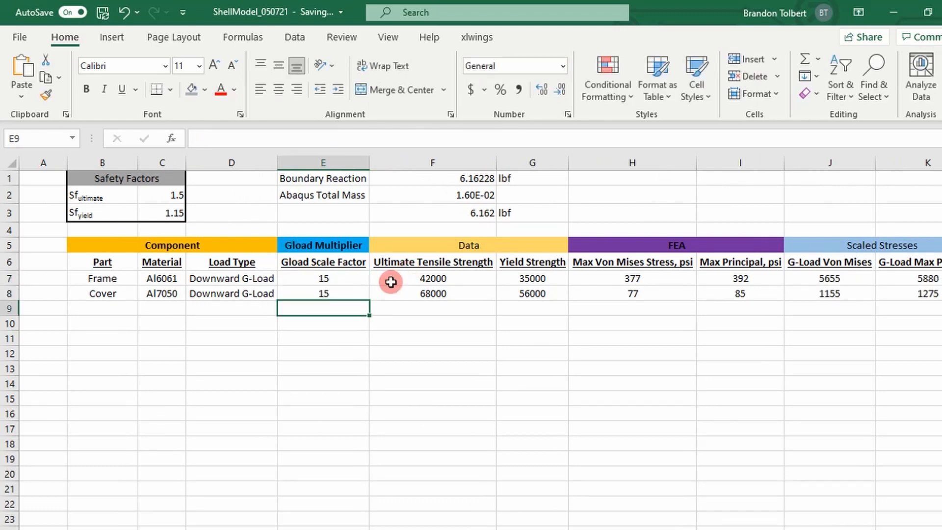
{"action": "scroll", "coordinate": [506, 497], "scroll_direction": "right", "scroll_amount": 5}
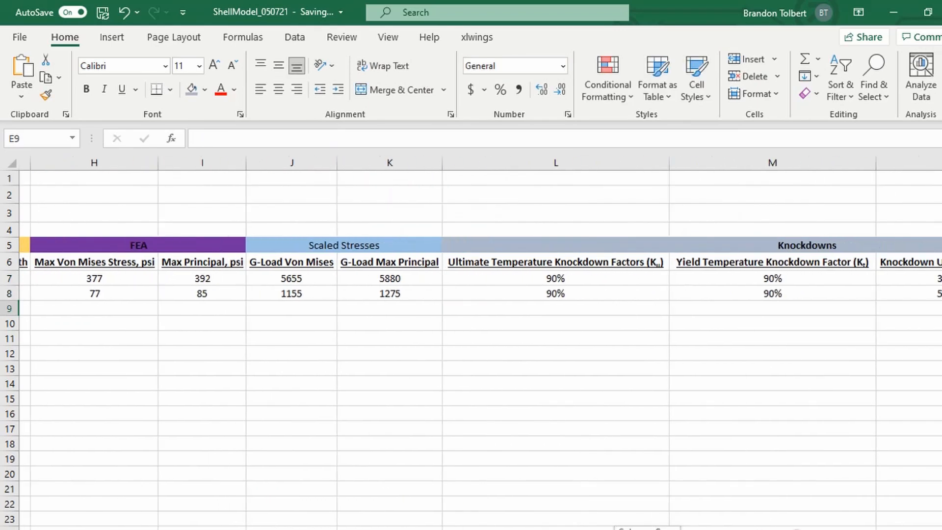
{"action": "scroll", "coordinate": [475, 343], "scroll_direction": "right", "scroll_amount": 1}
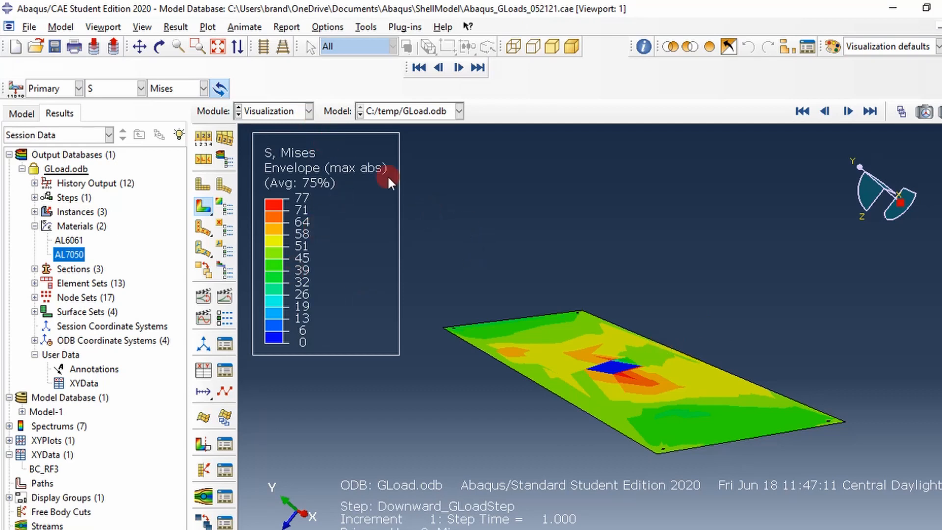
Step: In Abaqus/CAE, switch to the Load module and open the DownwardGLoad gravity load of Downward_GLoadStep to inspect its components
{"action": "left_click", "coordinate": [301, 112]}
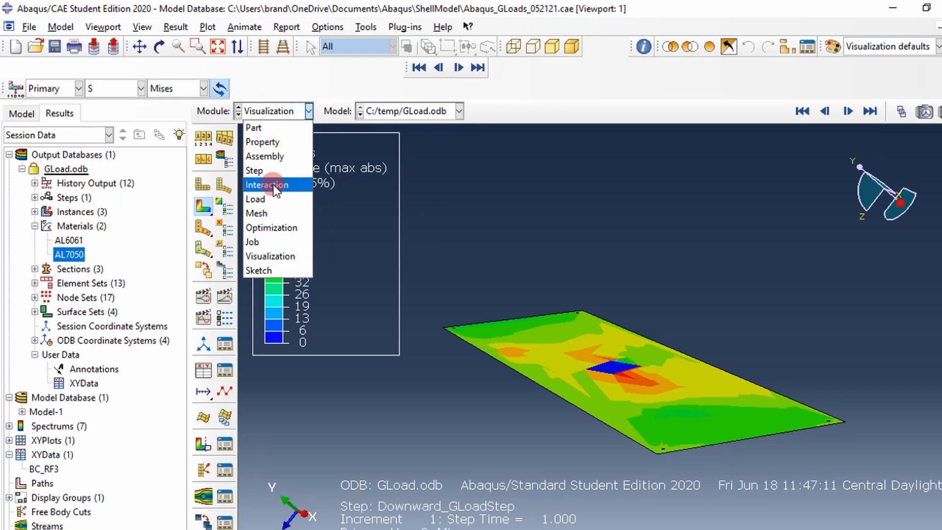
{"action": "left_click", "coordinate": [271, 199]}
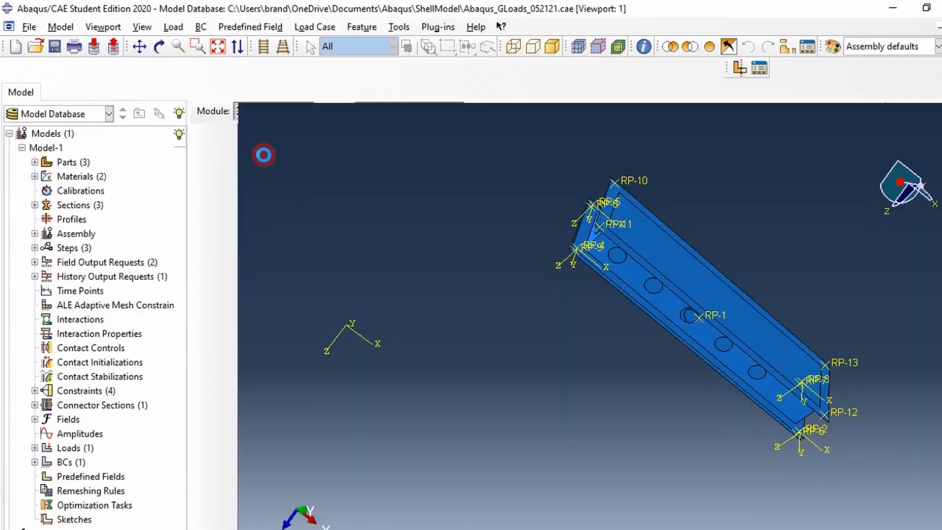
{"action": "left_click", "coordinate": [225, 118]}
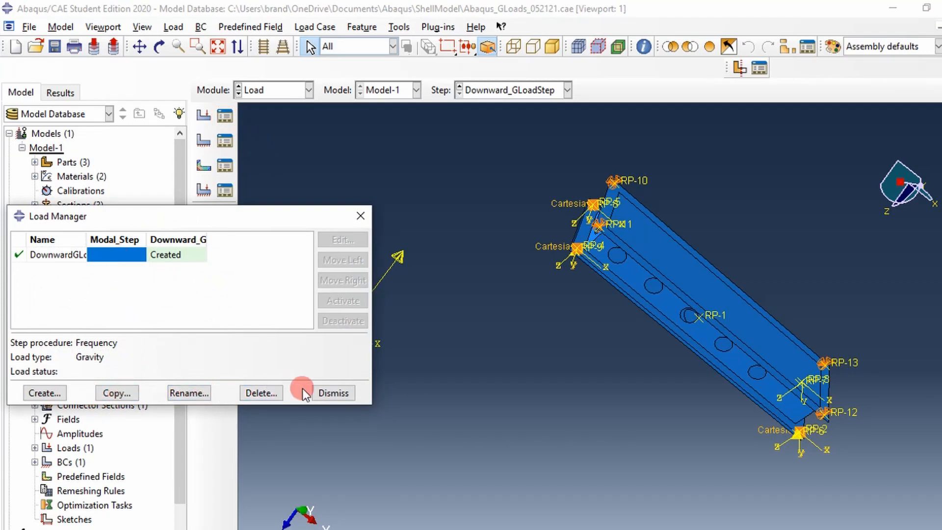
{"action": "left_click", "coordinate": [181, 254]}
{"action": "left_click", "coordinate": [334, 240]}
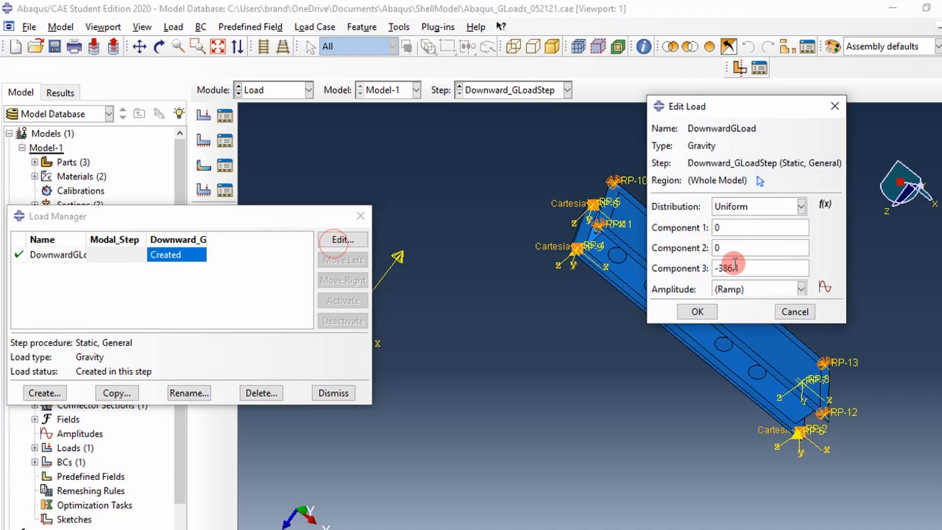
Step: Close the gravity load definition without editing it and return to the GLoad.odb stress results in the Visualization module
{"action": "left_click", "coordinate": [357, 211]}
{"action": "left_click", "coordinate": [829, 108]}
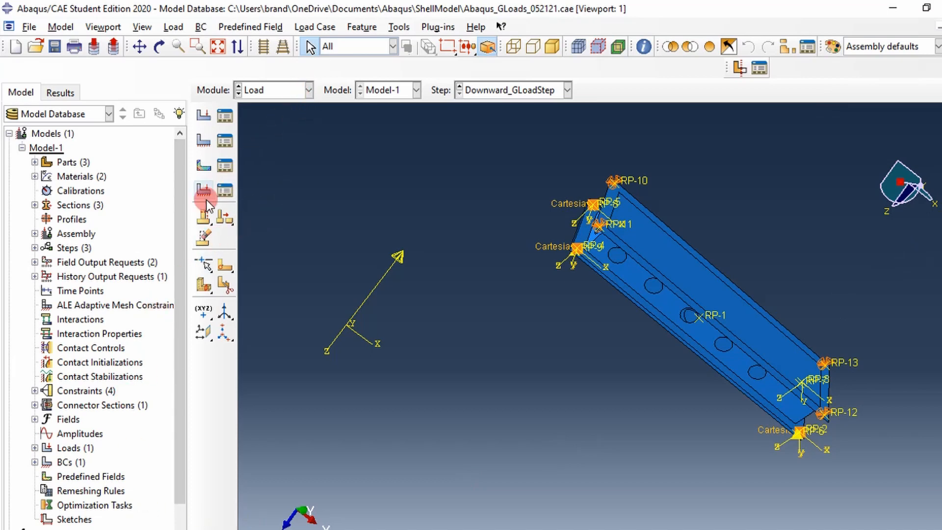
{"action": "left_click", "coordinate": [298, 88]}
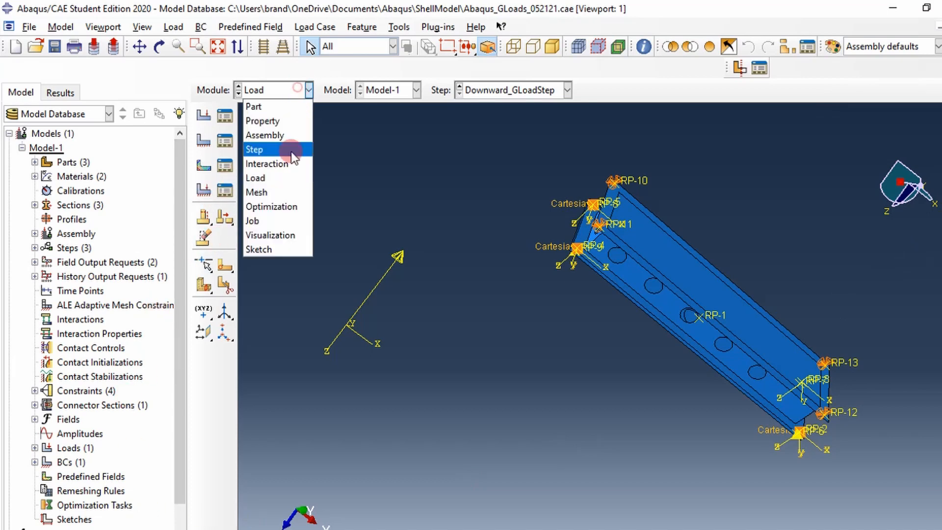
{"action": "left_click", "coordinate": [270, 235]}
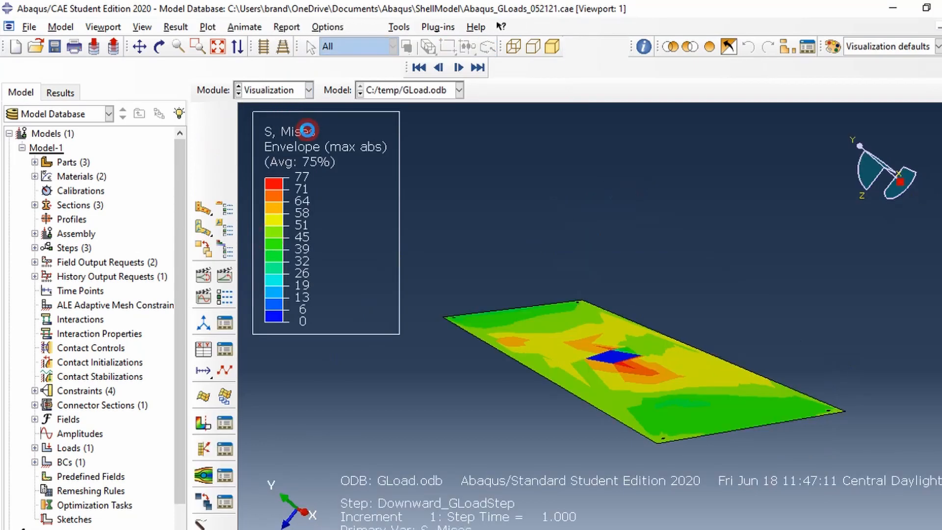